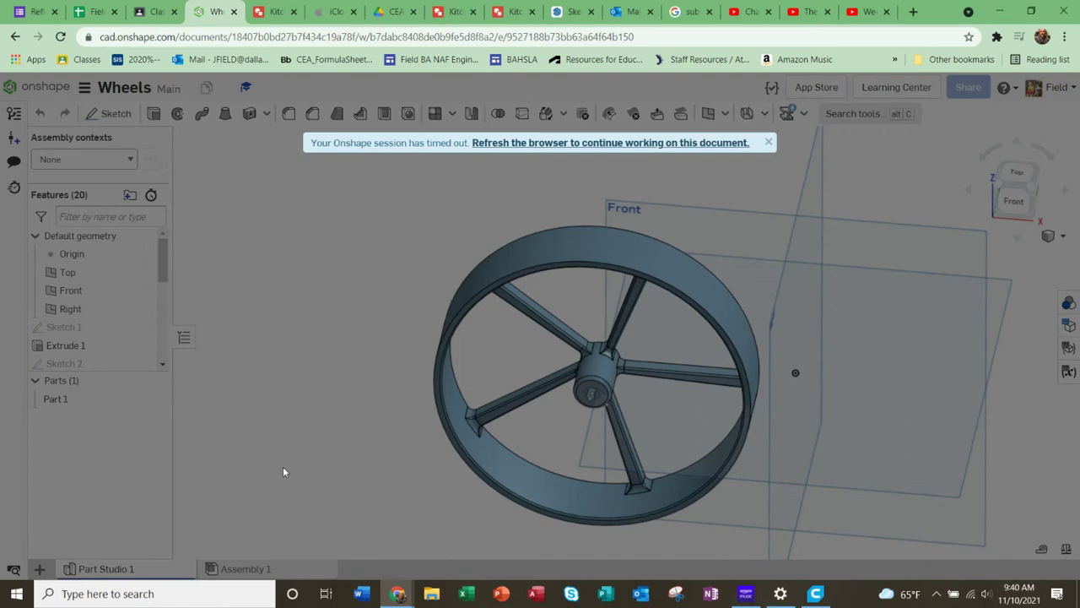
Refresh the timed-out session and sign back in with the saved account credentials
left_click(604, 144)
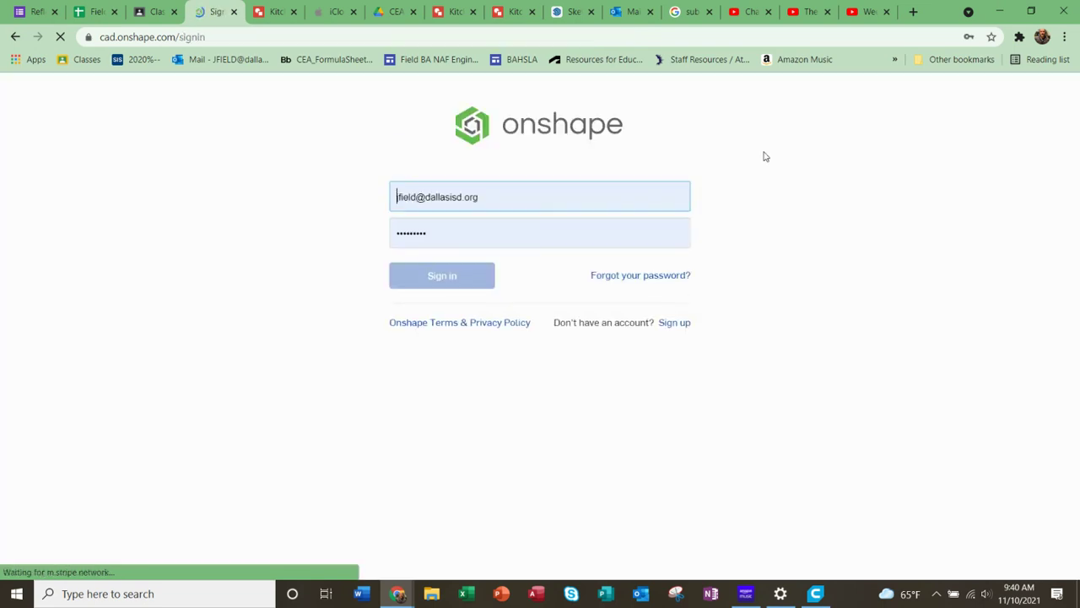
left_click(423, 277)
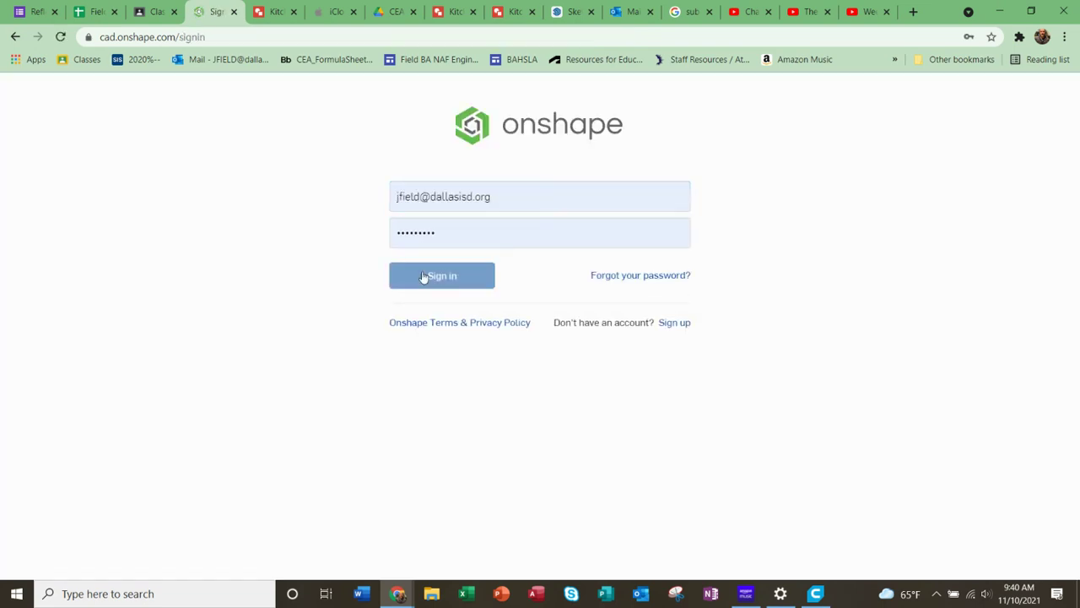
left_click(427, 280)
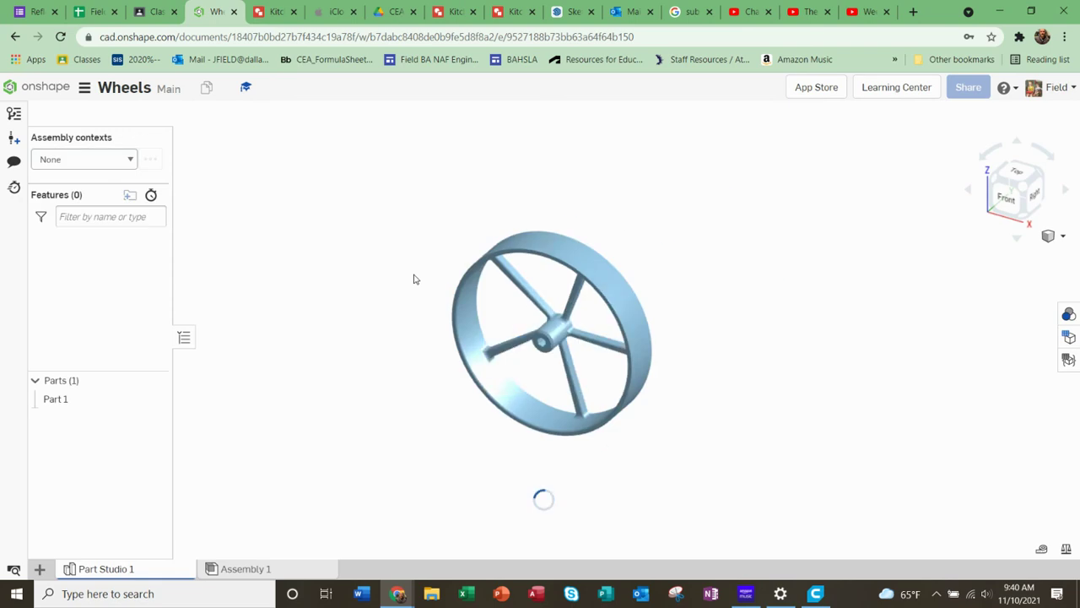
Create a new document named Wing Profile from the documents overview
left_click(39, 89)
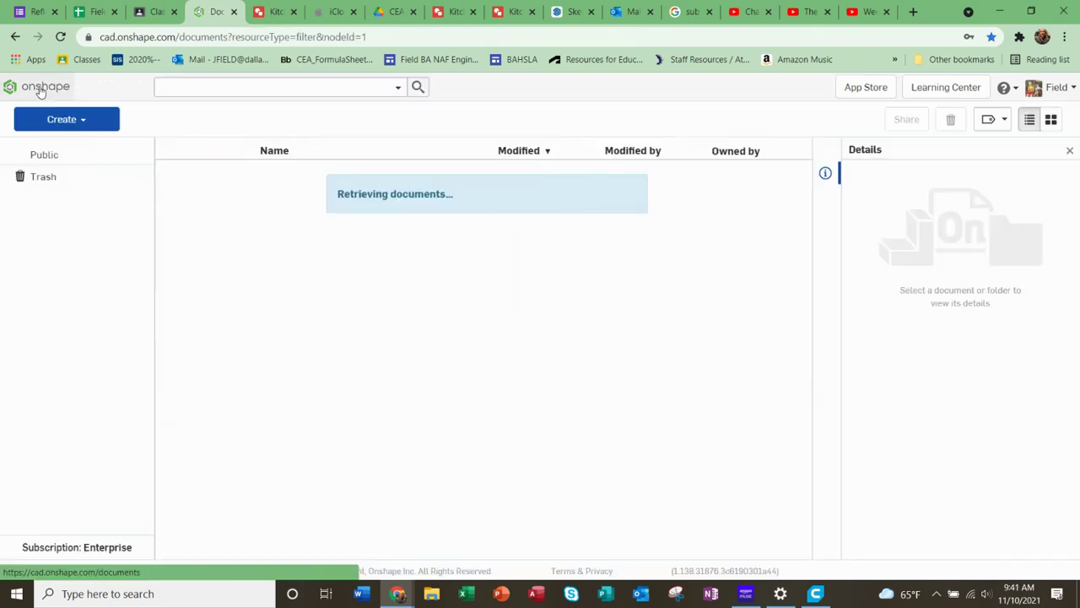
left_click(59, 119)
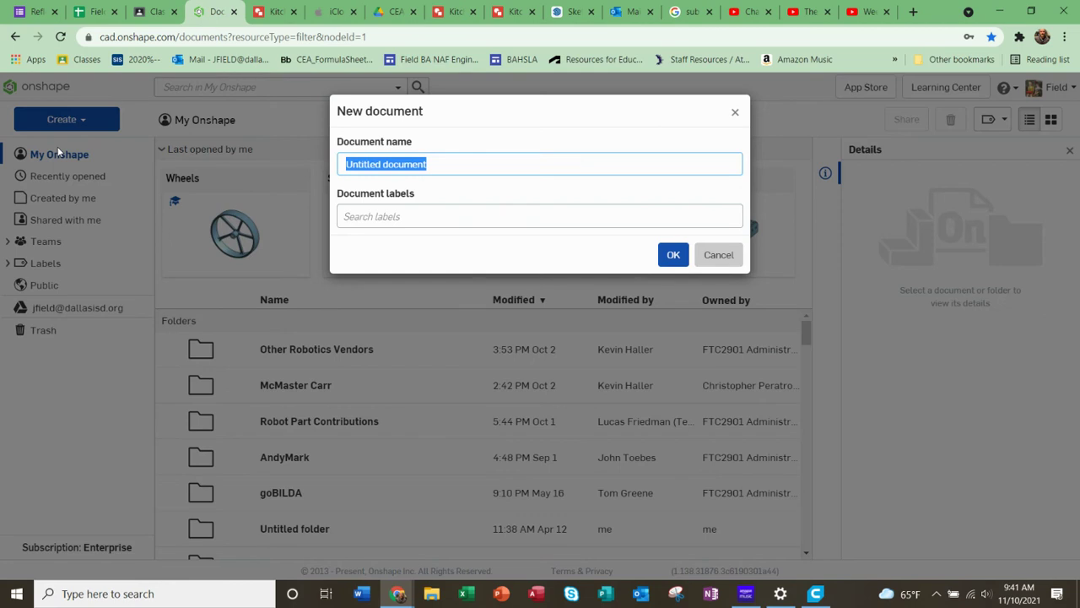
type("Wing Profile")
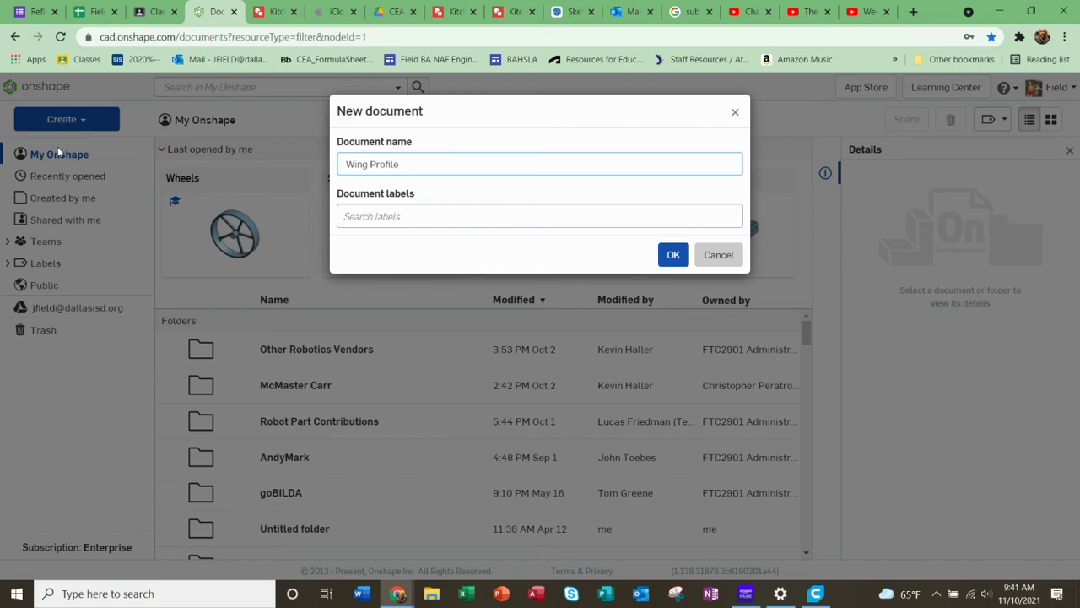
left_click(672, 254)
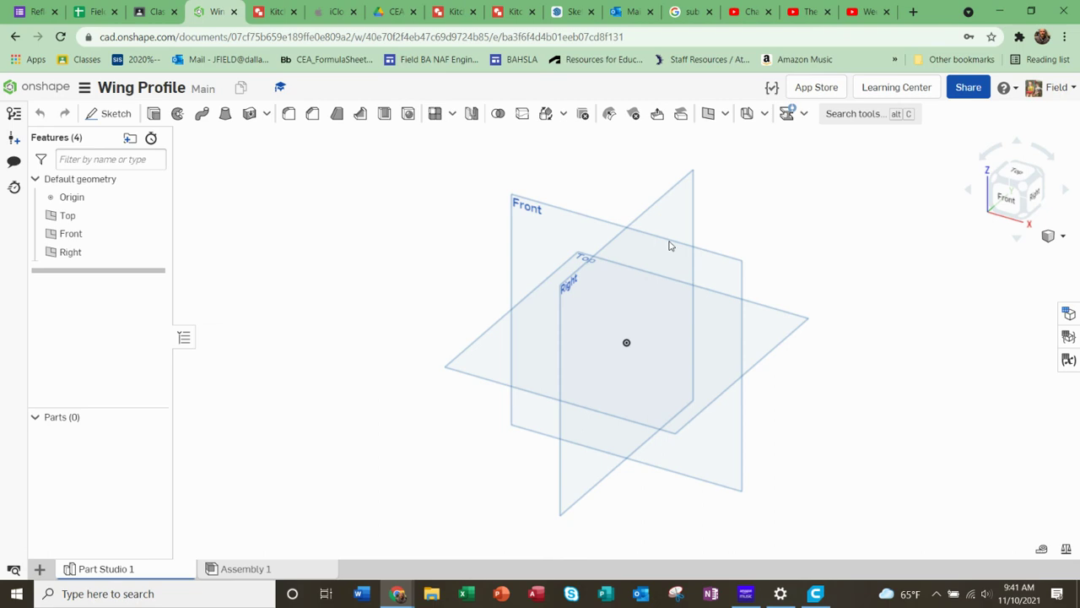
left_click(968, 87)
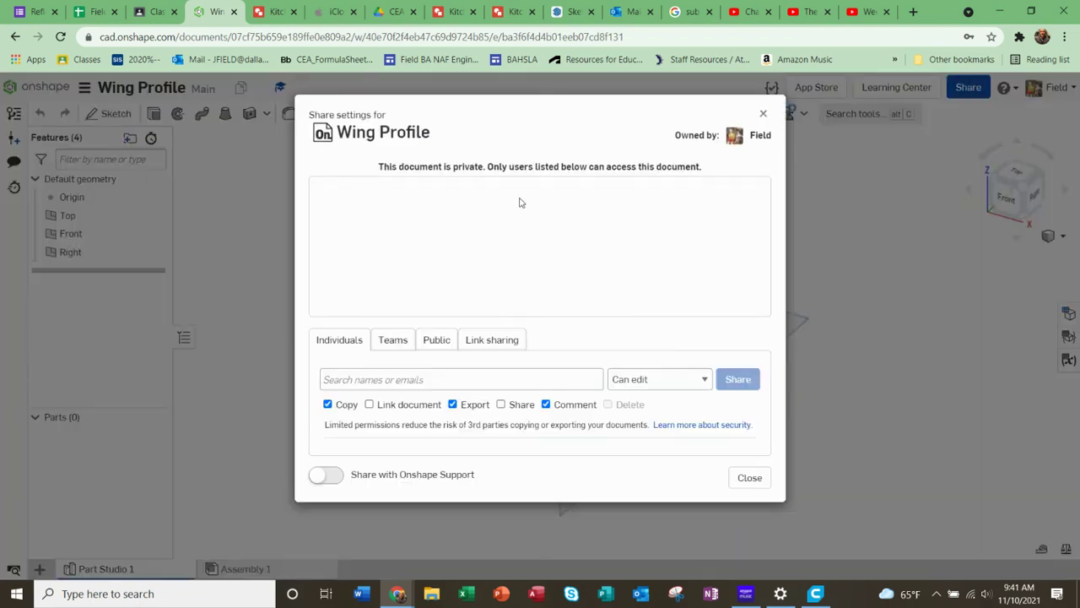
left_click(411, 380)
type("jf")
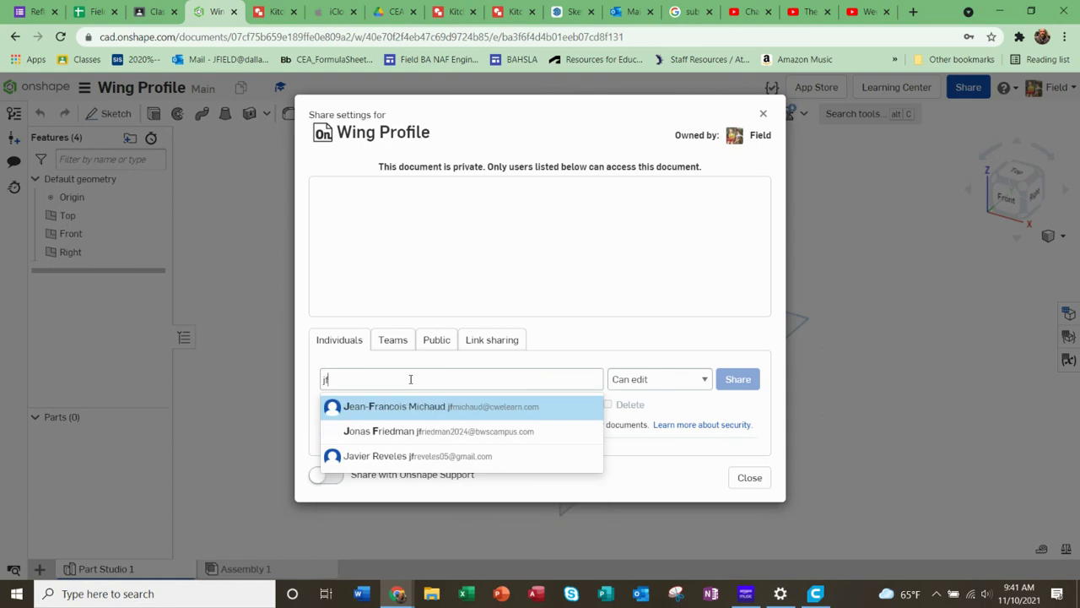
type("ield")
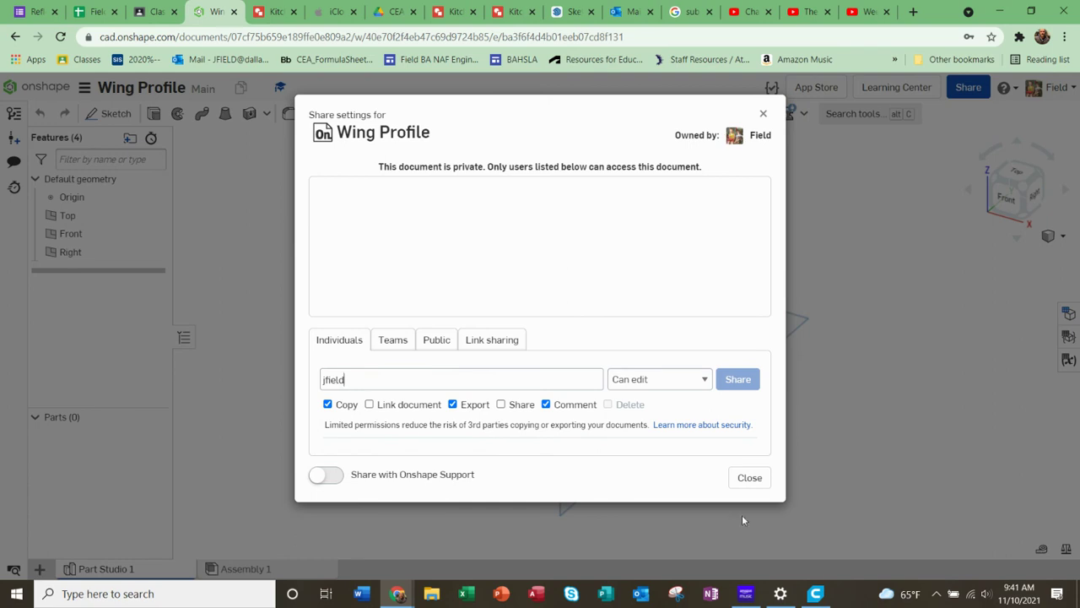
left_click(757, 483)
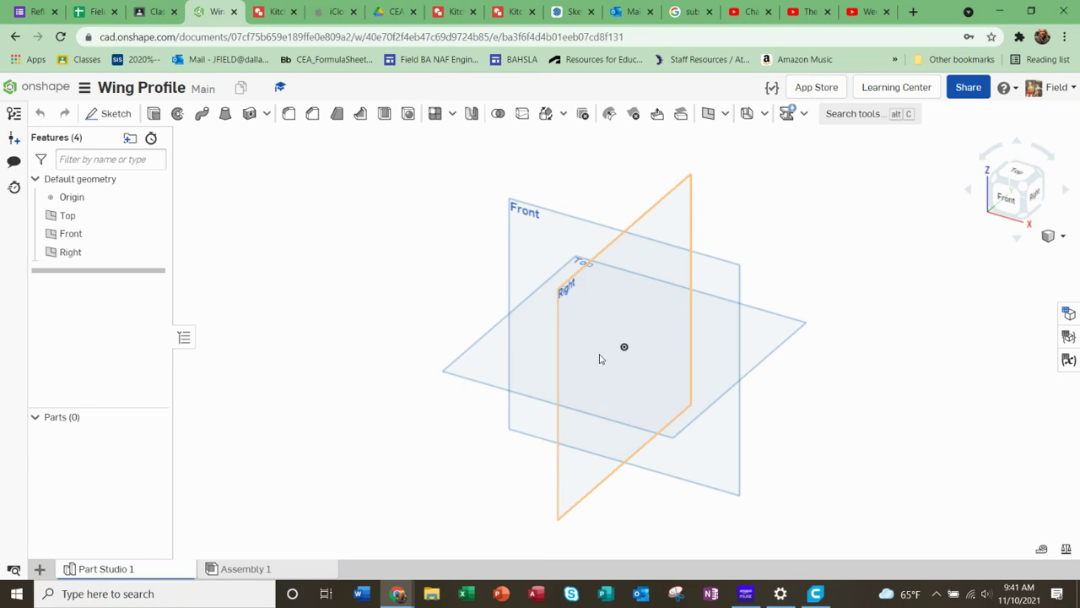
scroll(600, 357, "up", 3)
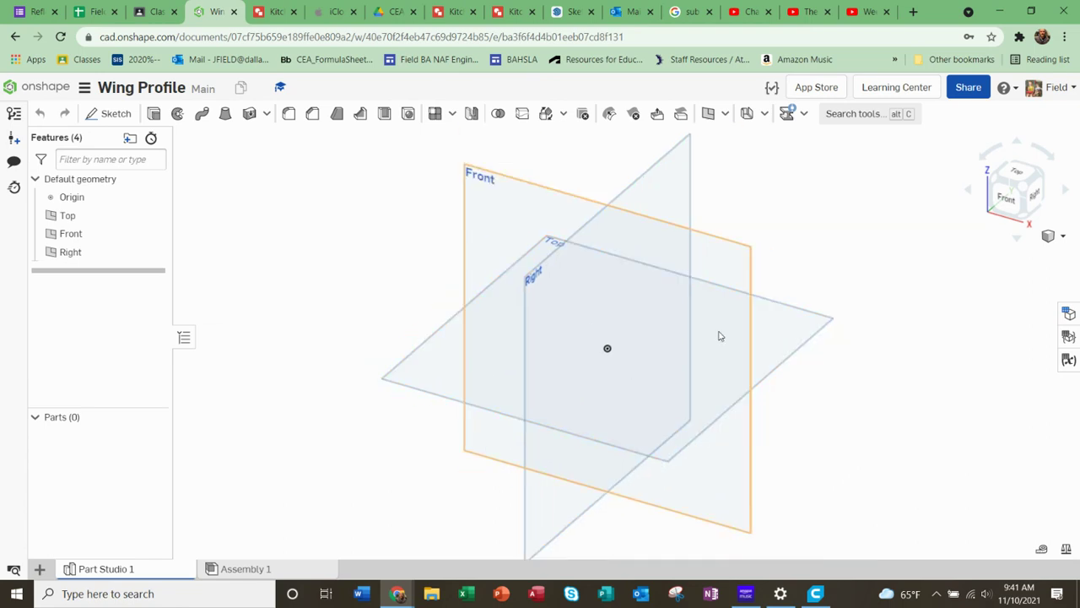
right_click_drag(718, 335, 637, 346)
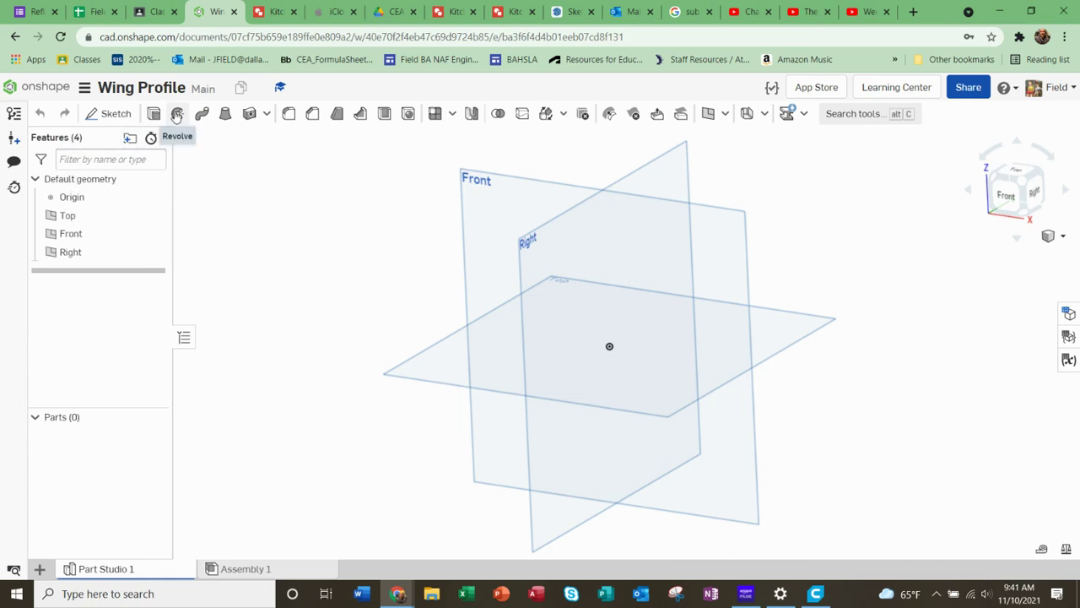
mouse_move(179, 120)
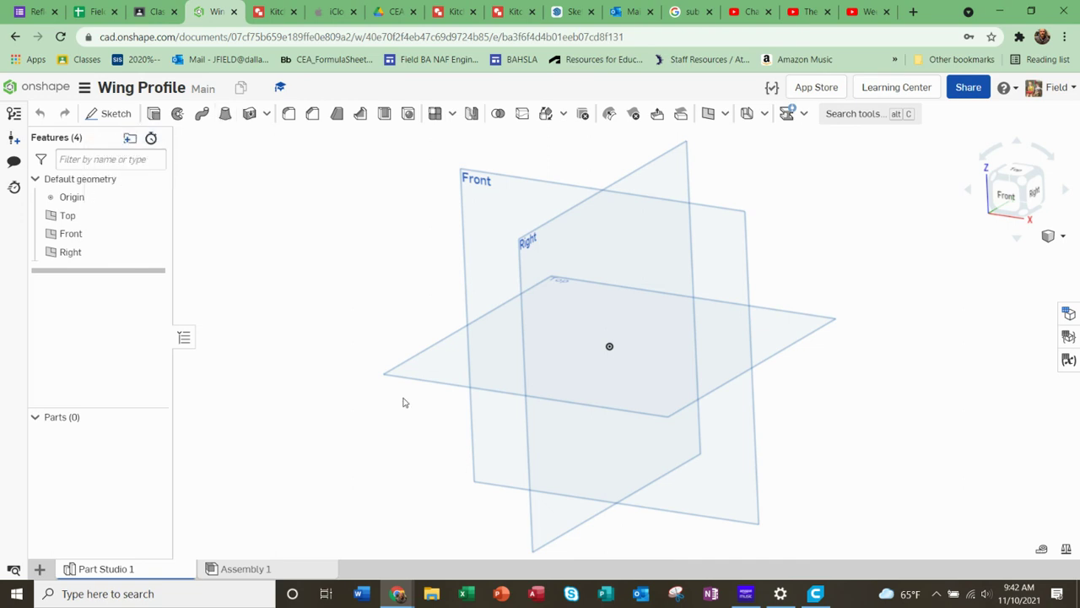
scroll(404, 403, "up", 2)
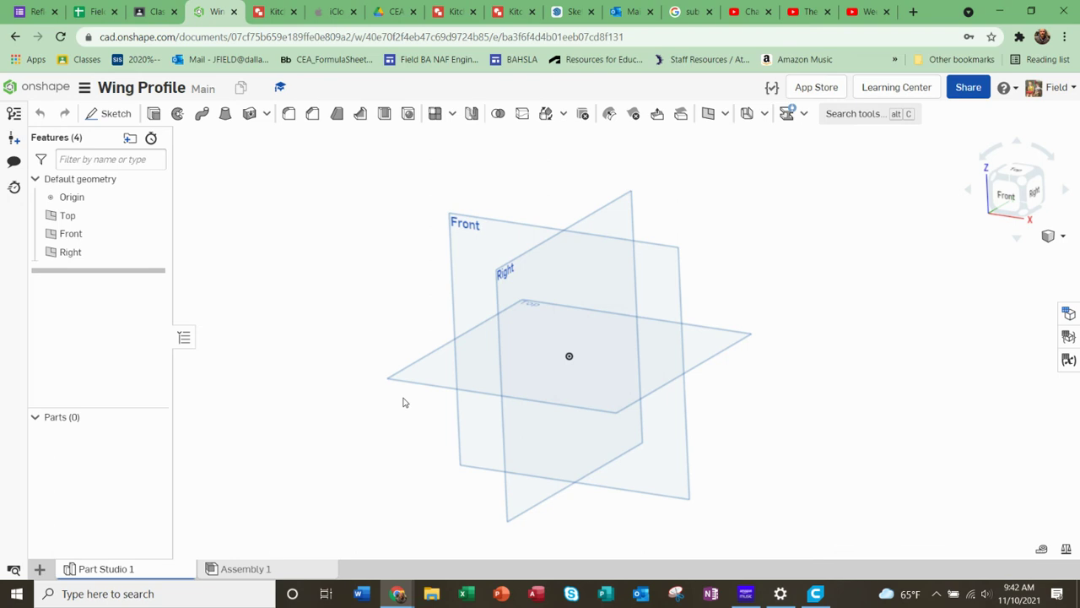
scroll(415, 312, "down", 1)
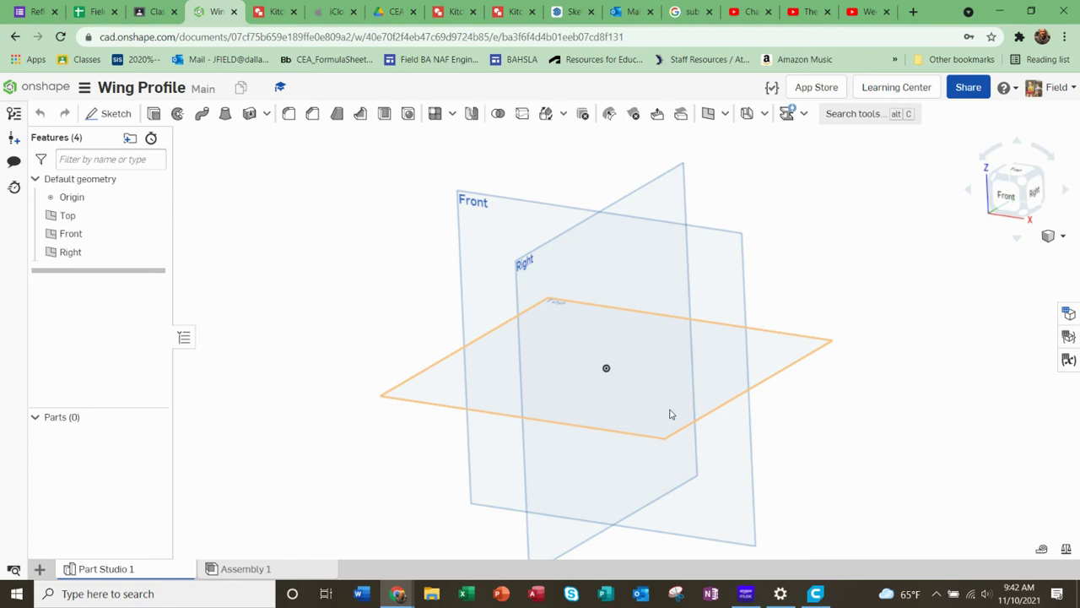
Create an offset plane about 3.52 in above the Top plane
left_click(724, 113)
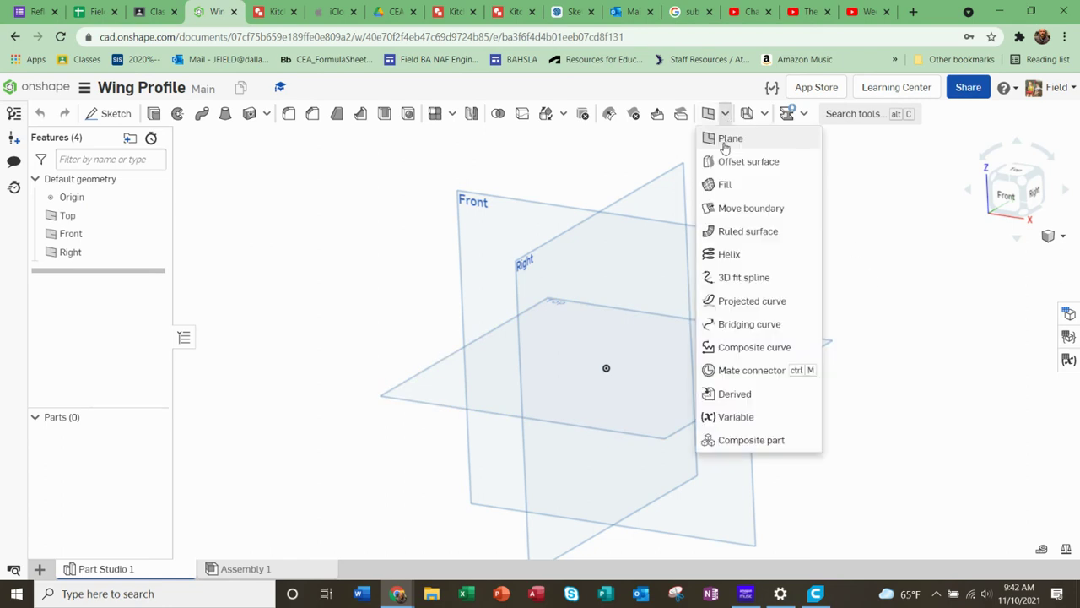
left_click(727, 141)
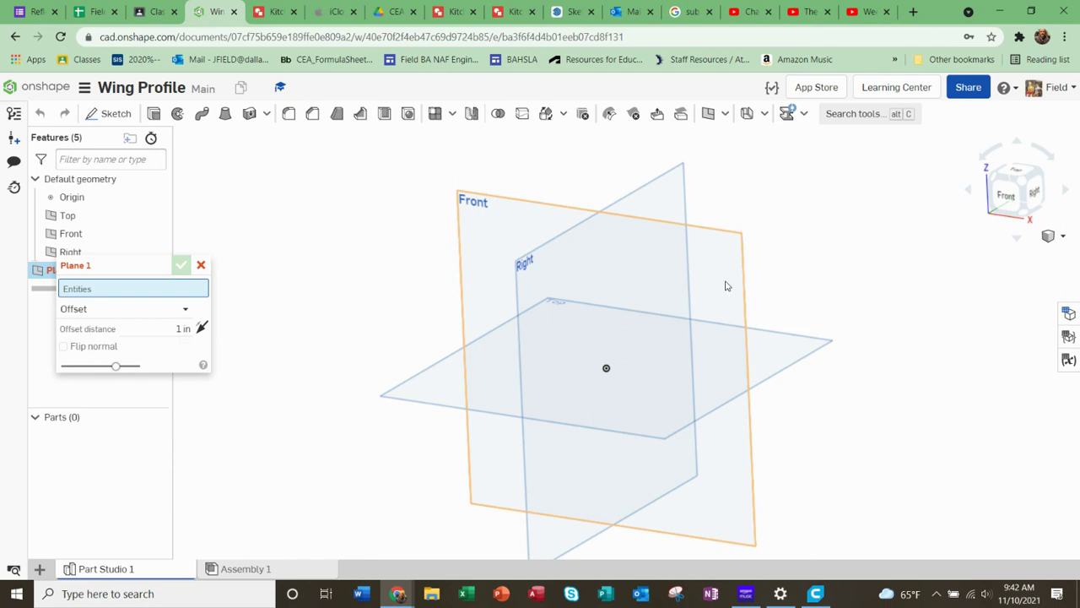
left_click(770, 372)
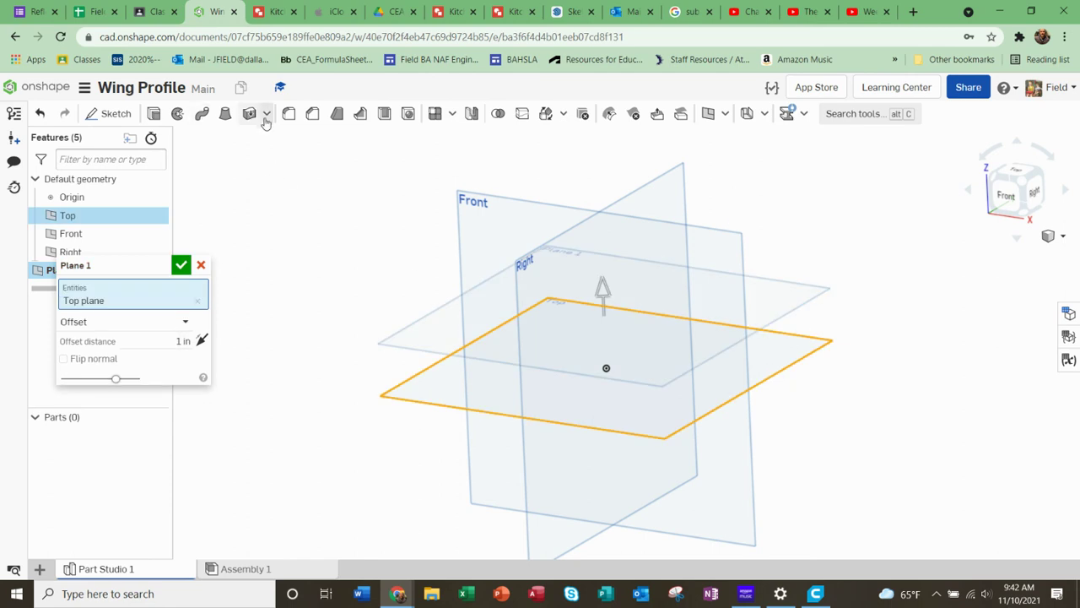
left_click_drag(603, 292, 596, 167)
scroll(557, 378, "down", 2)
right_click_drag(557, 379, 533, 384)
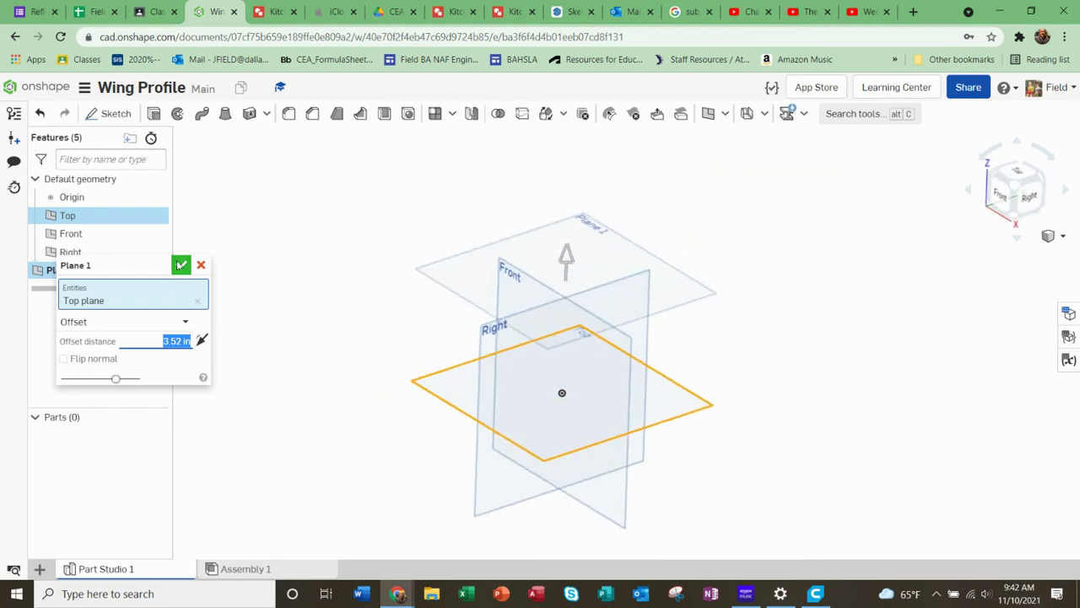
left_click(181, 264)
Sketch a circle about 3.81 in in diameter, centred on the origin, on the new offset plane
left_click(556, 262)
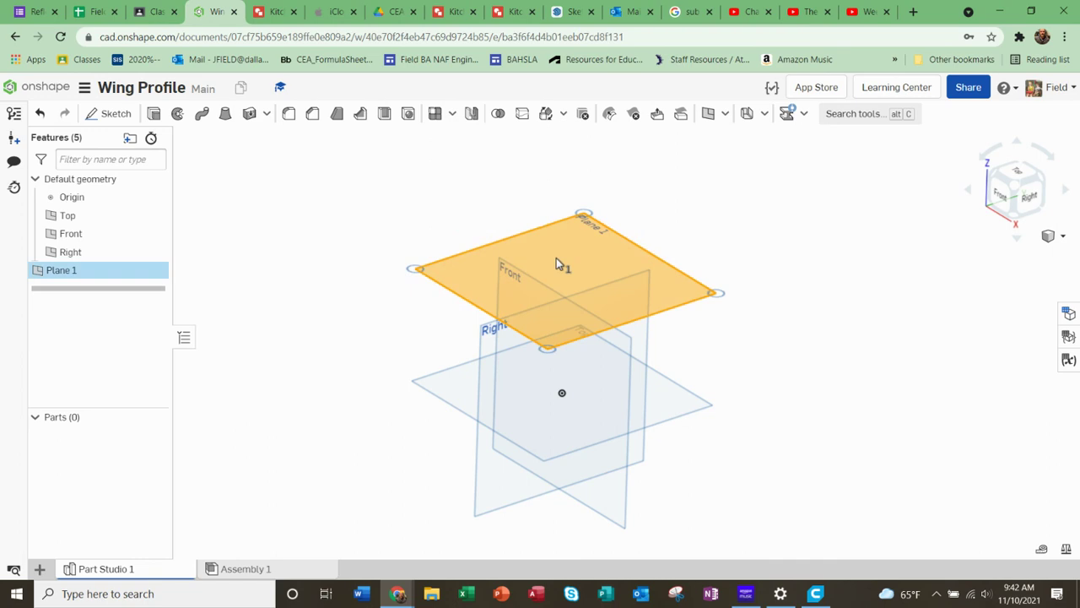
right_click(557, 261)
left_click(588, 284)
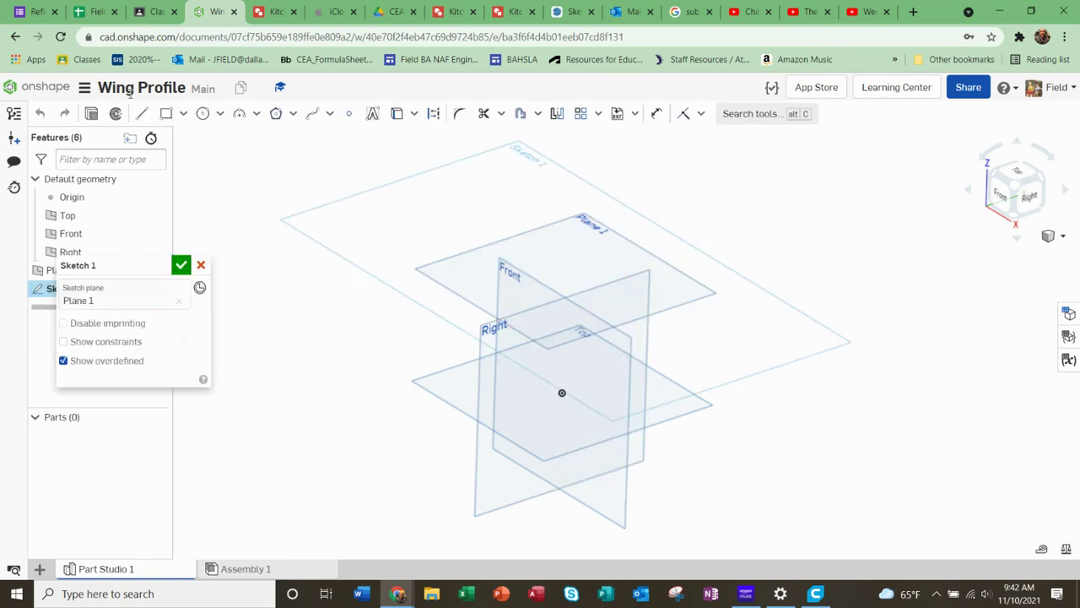
left_click(202, 114)
left_click(564, 286)
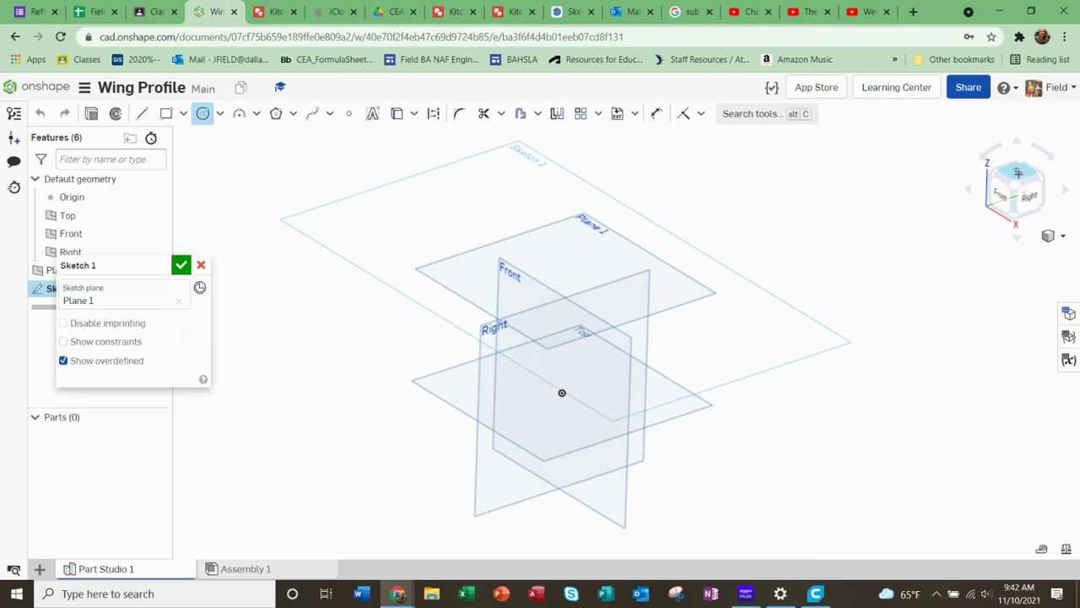
left_click(1018, 172)
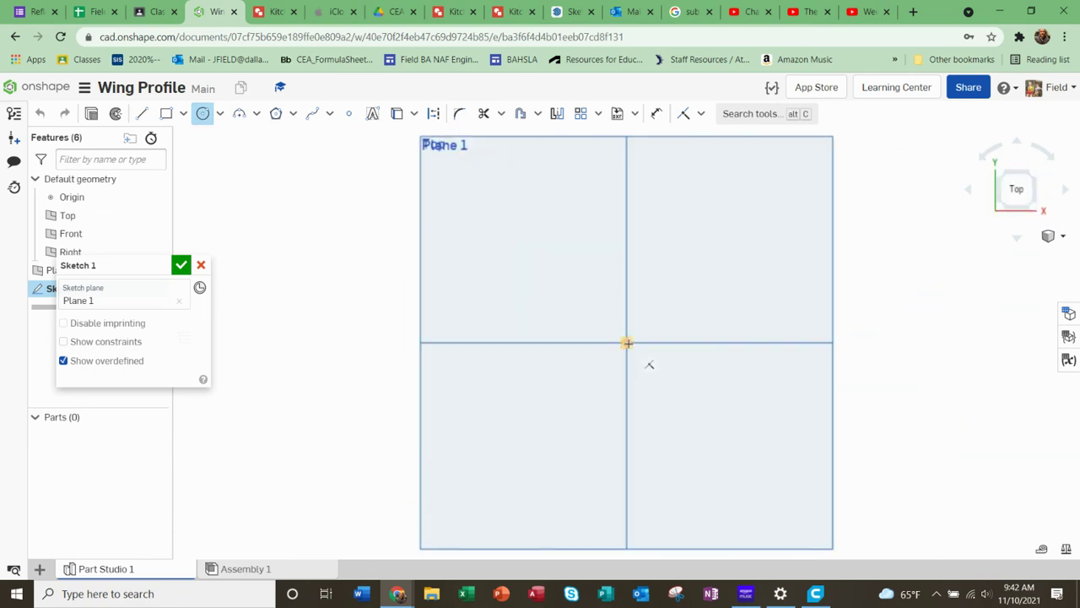
left_click(540, 442)
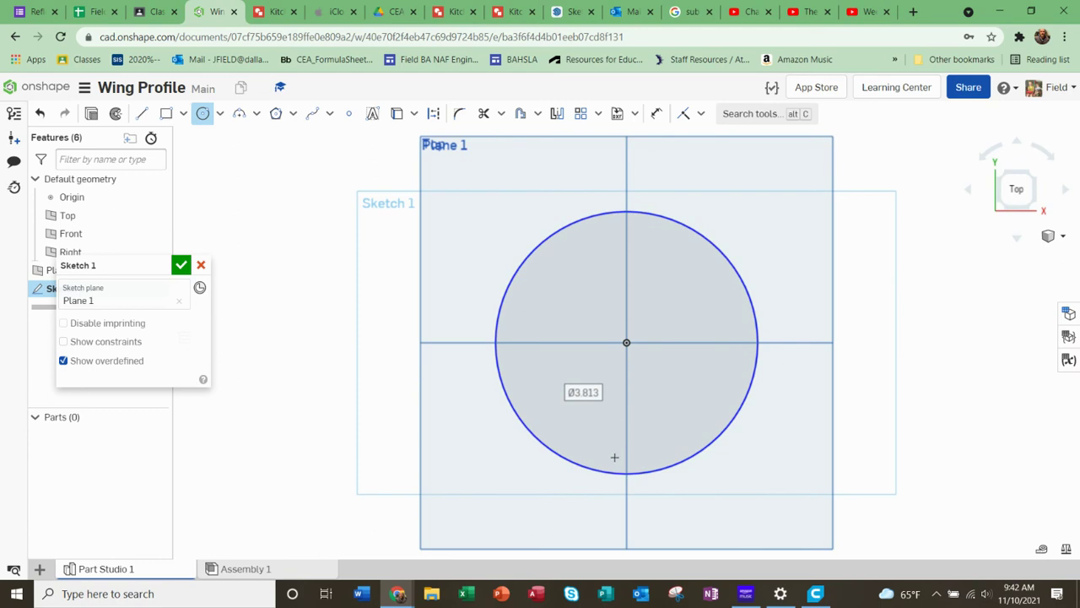
left_click(181, 265)
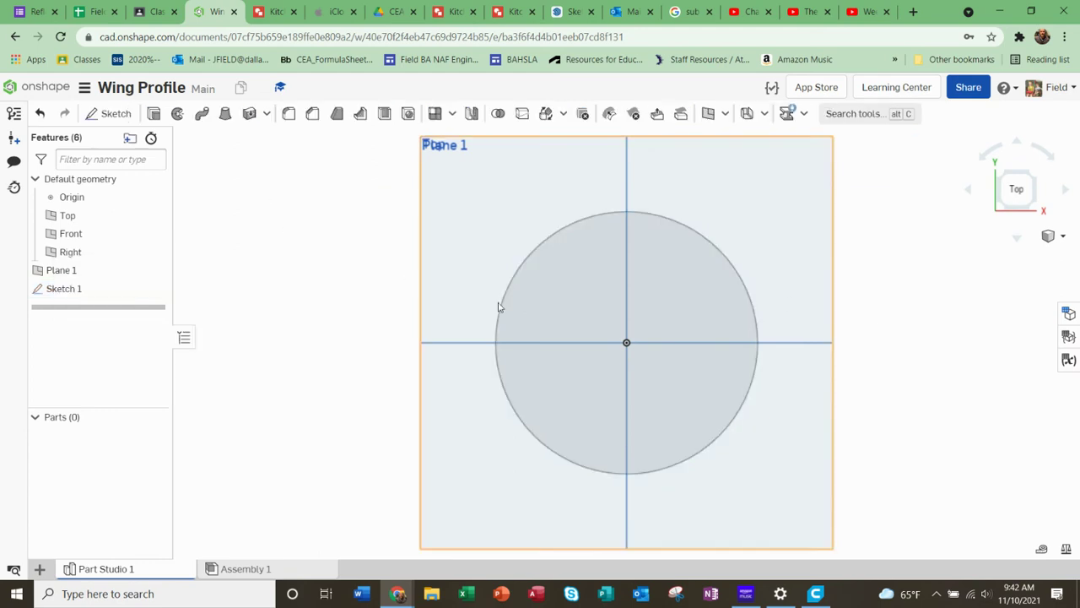
Sketch a center point rectangle around the origin on the Top plane, keeping it within the plane's outline
right_click_drag(515, 388, 502, 335)
scroll(502, 335, "up", 3)
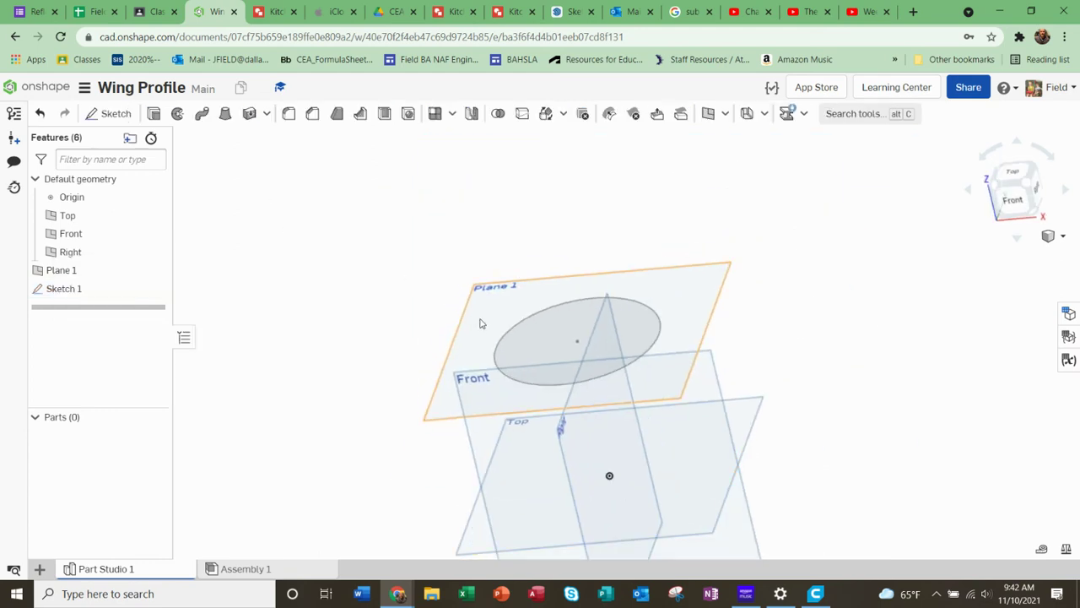
right_click(747, 423)
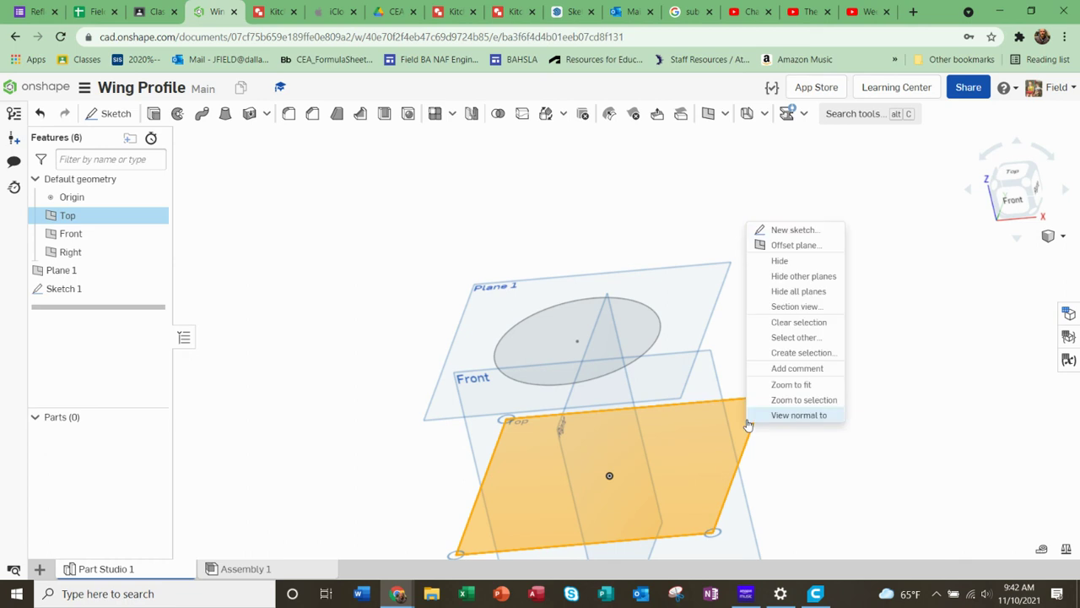
left_click(810, 230)
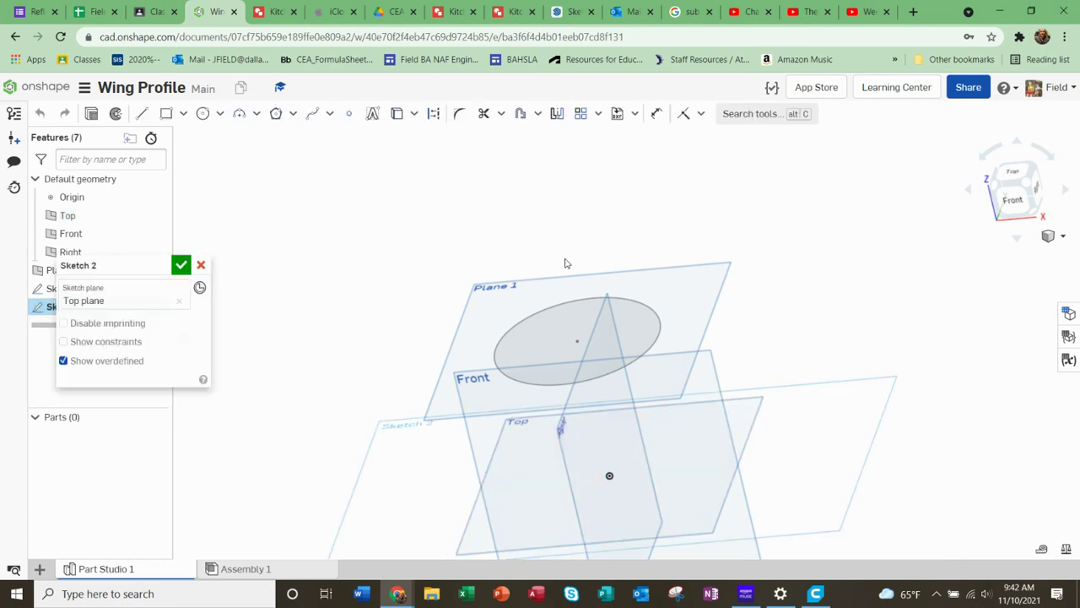
left_click(183, 113)
left_click(181, 153)
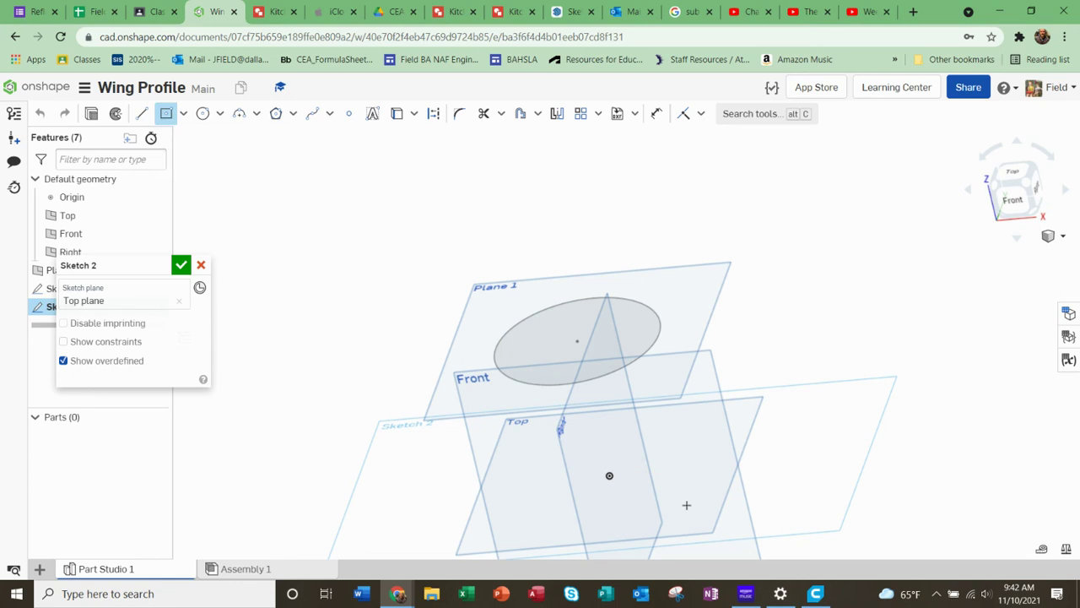
left_click(609, 475)
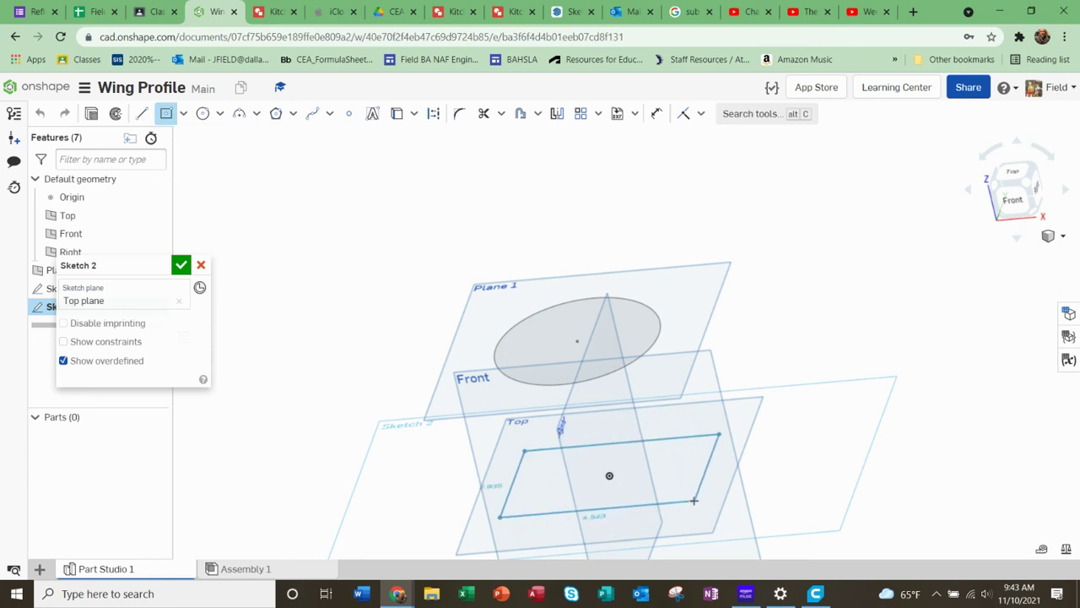
left_click(695, 500)
left_click(180, 265)
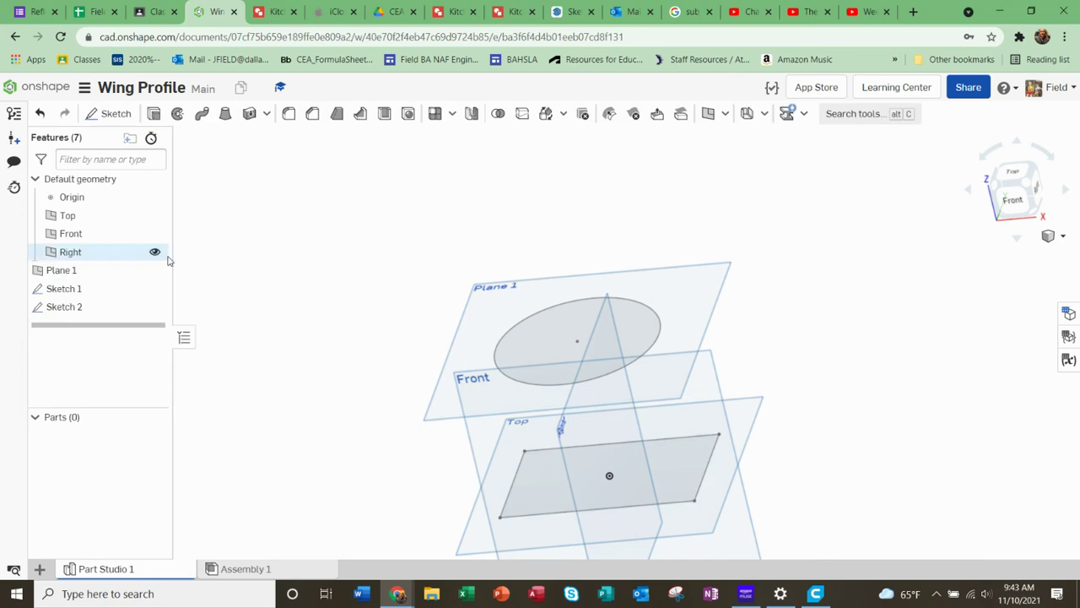
Loft a new solid from the rectangle on the Top plane to the circle on the offset plane, with no profile conditions
left_click(225, 114)
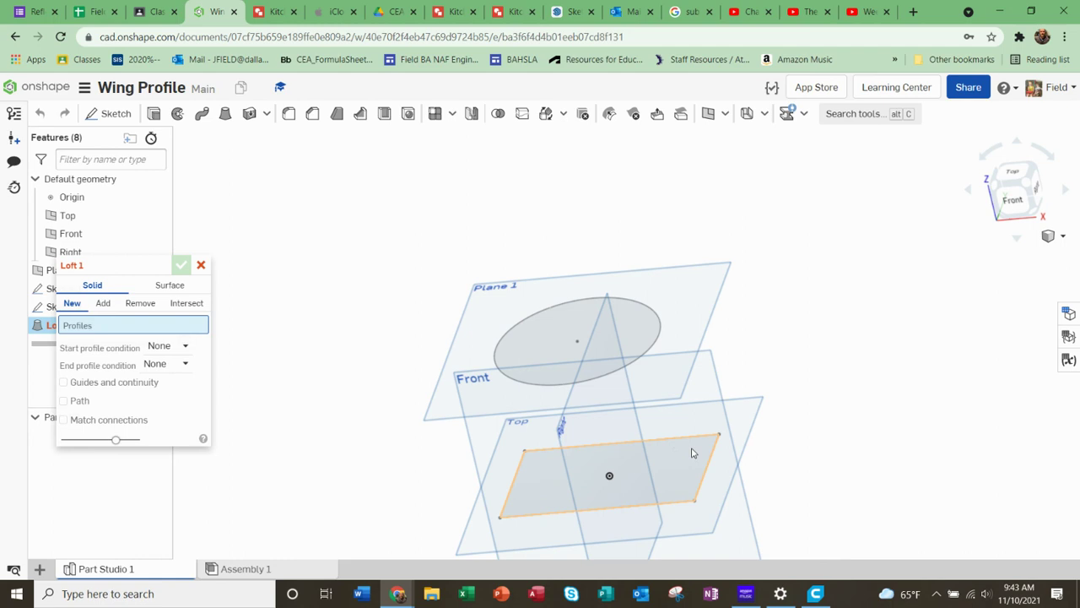
left_click(680, 448)
left_click(617, 314)
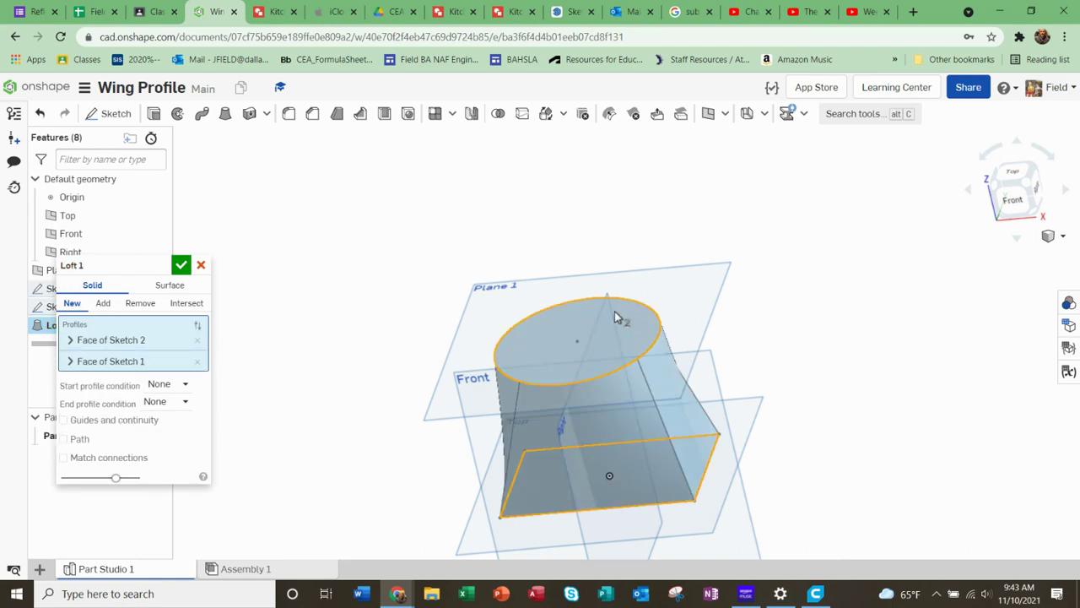
right_click_drag(646, 473, 666, 458)
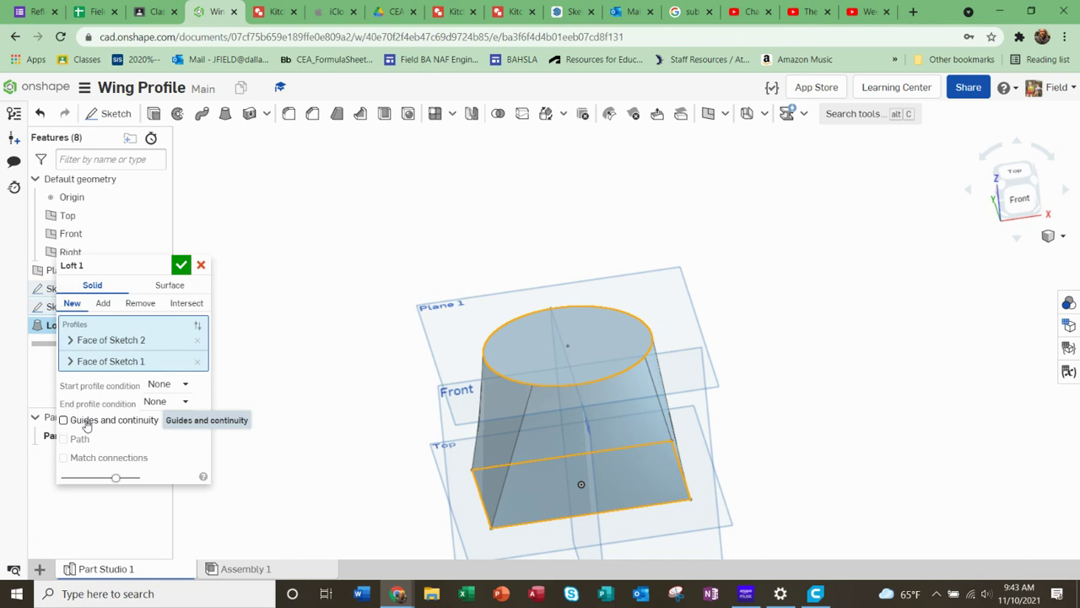
left_click(174, 402)
left_click(265, 400)
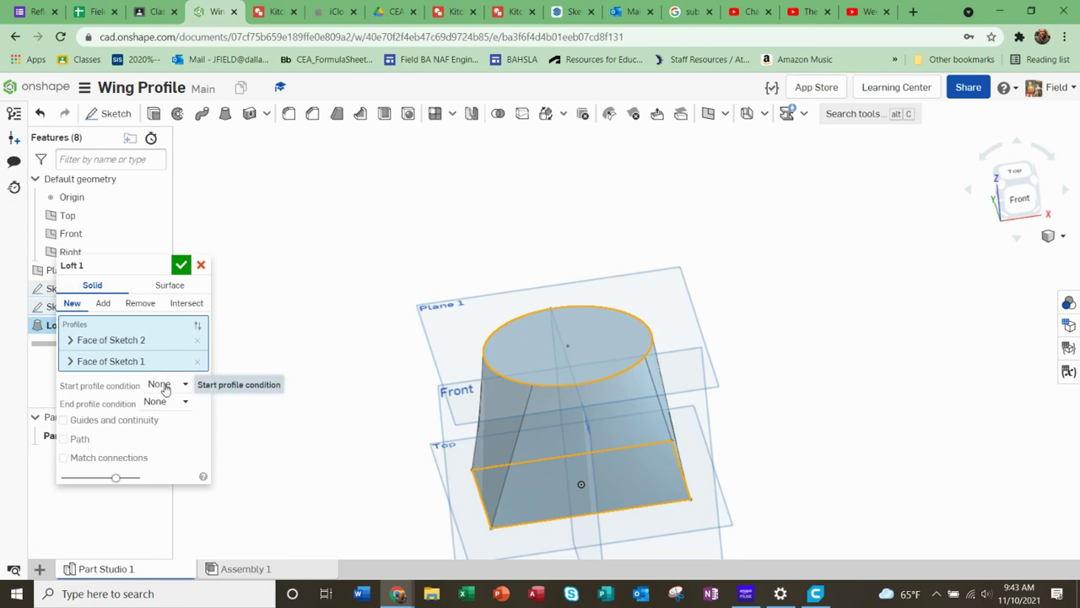
scroll(465, 345, "down", 3)
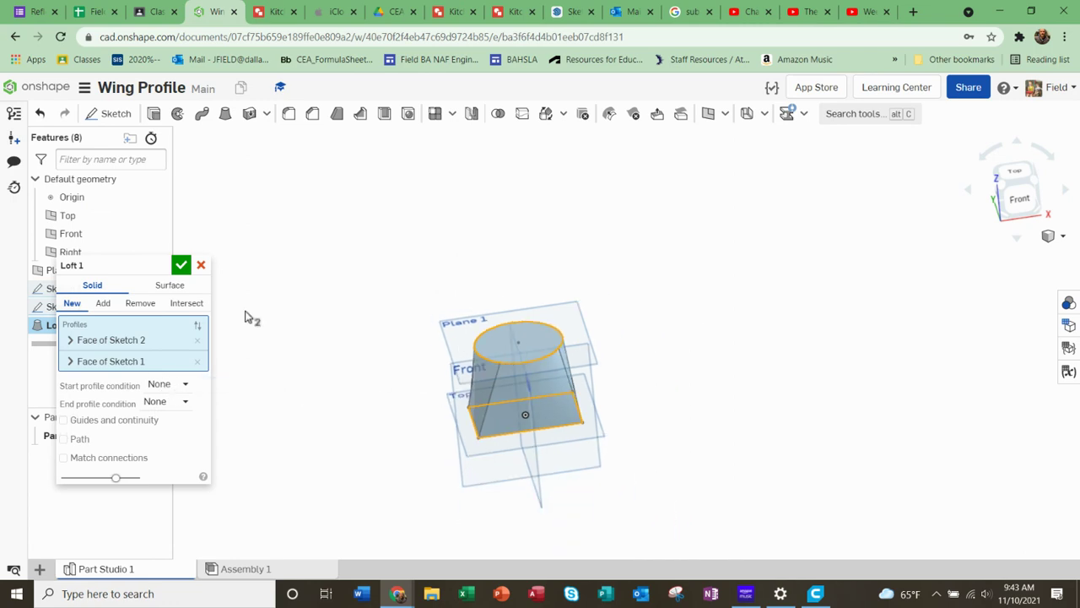
left_click(200, 264)
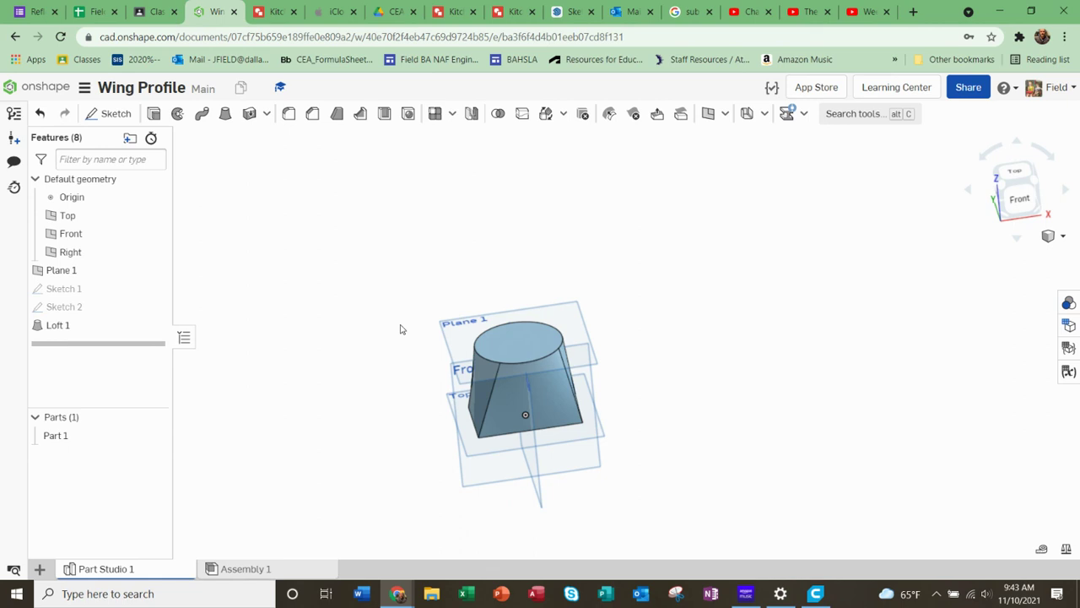
Undo the loft and both profile sketches, keeping only the offset plane
scroll(435, 431, "up", 2)
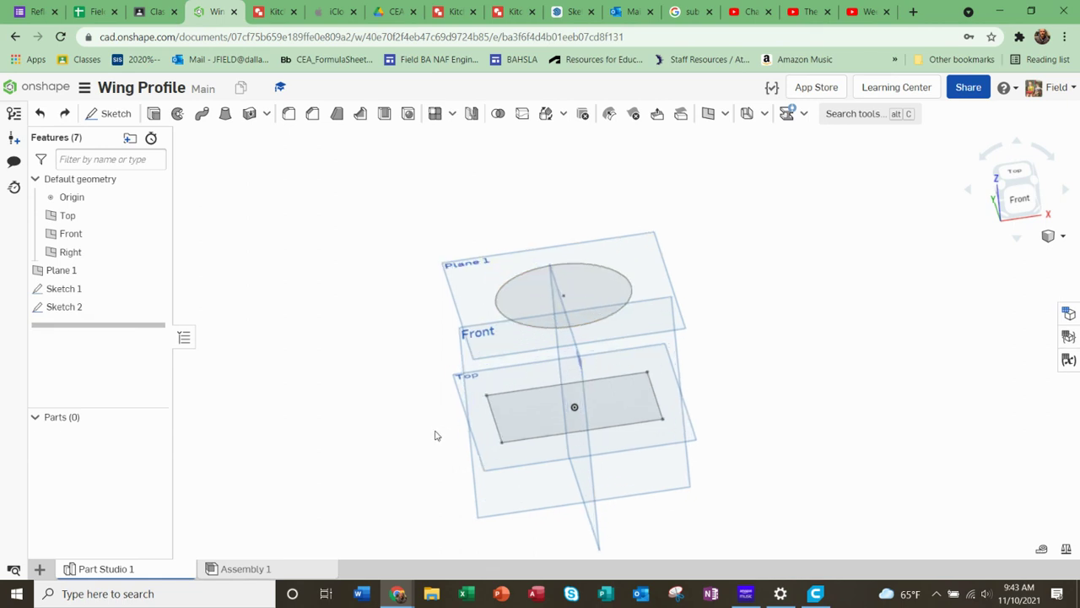
key("ctrl+z")
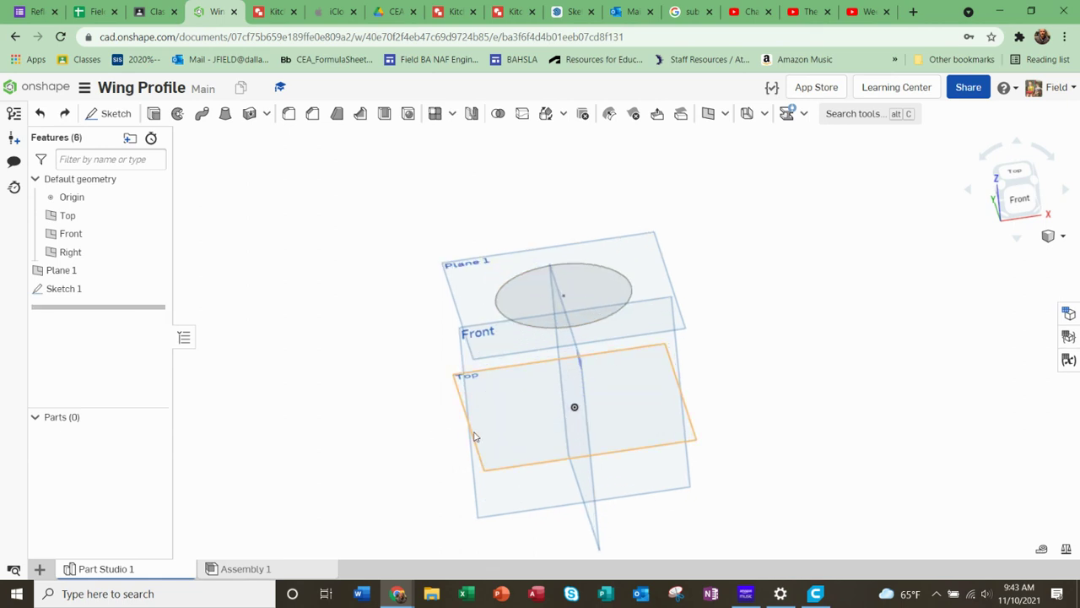
key("ctrl+z")
Sketch a four-point spline on the Right plane, arching above the origin from nose to tail as the wing's upper surface
right_click_drag(609, 415, 458, 407)
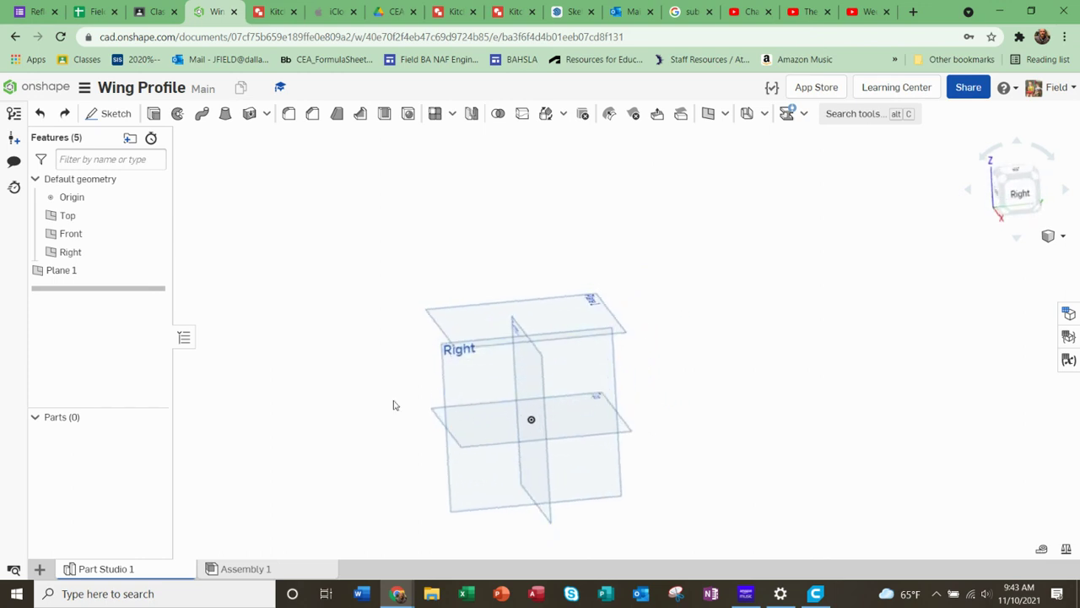
scroll(391, 411, "up", 3)
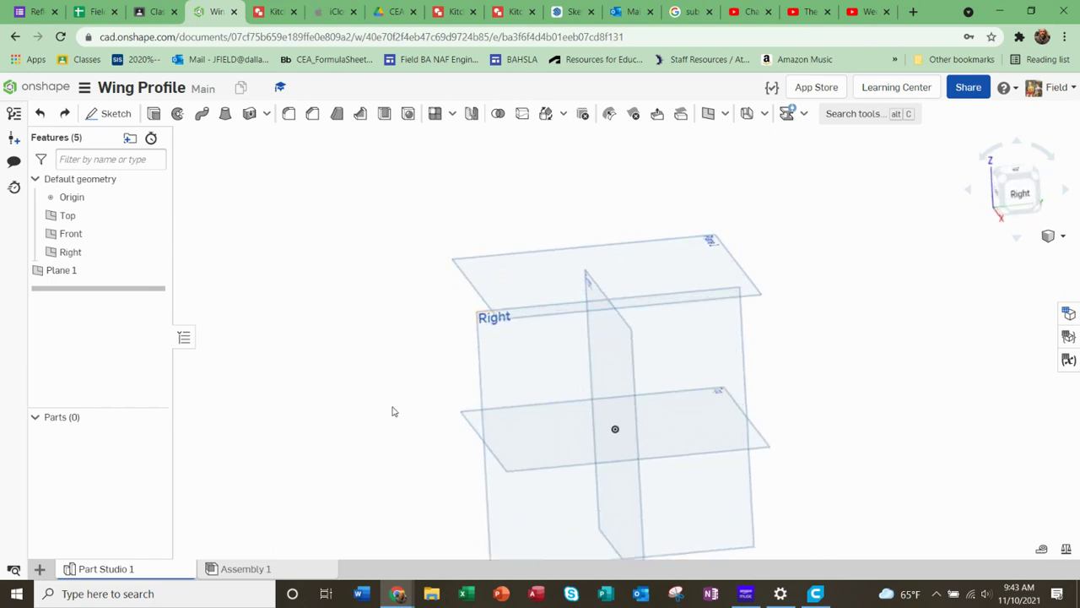
left_click(699, 344)
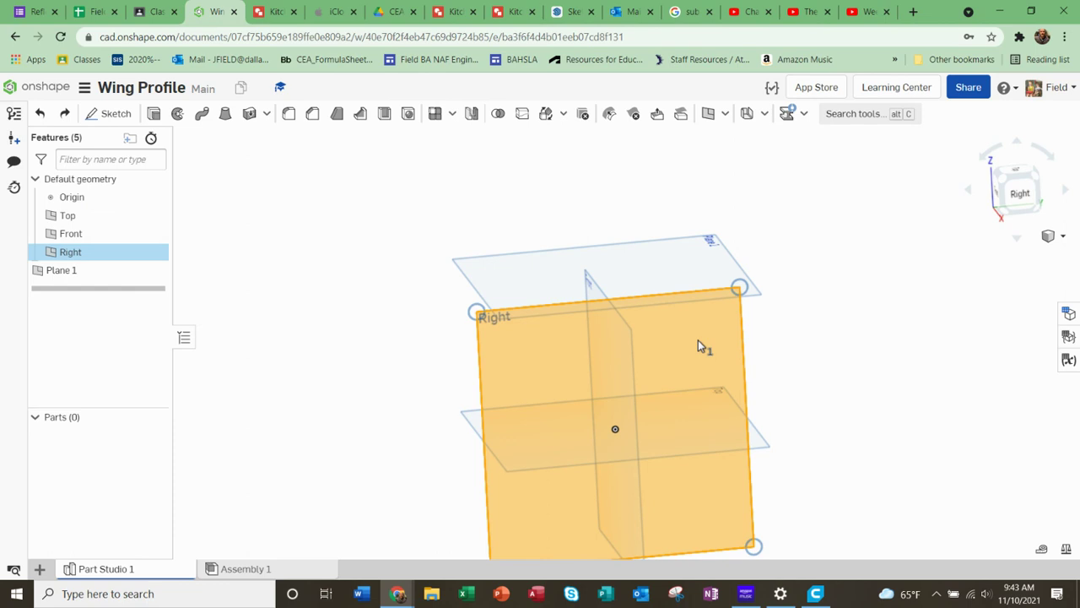
right_click_drag(668, 439, 678, 439)
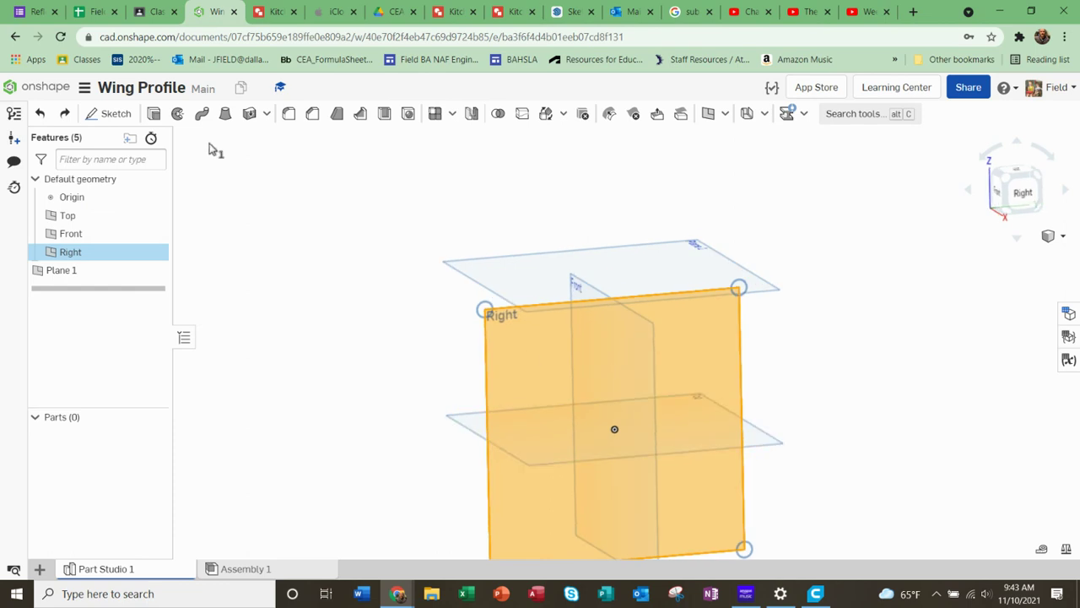
left_click(111, 116)
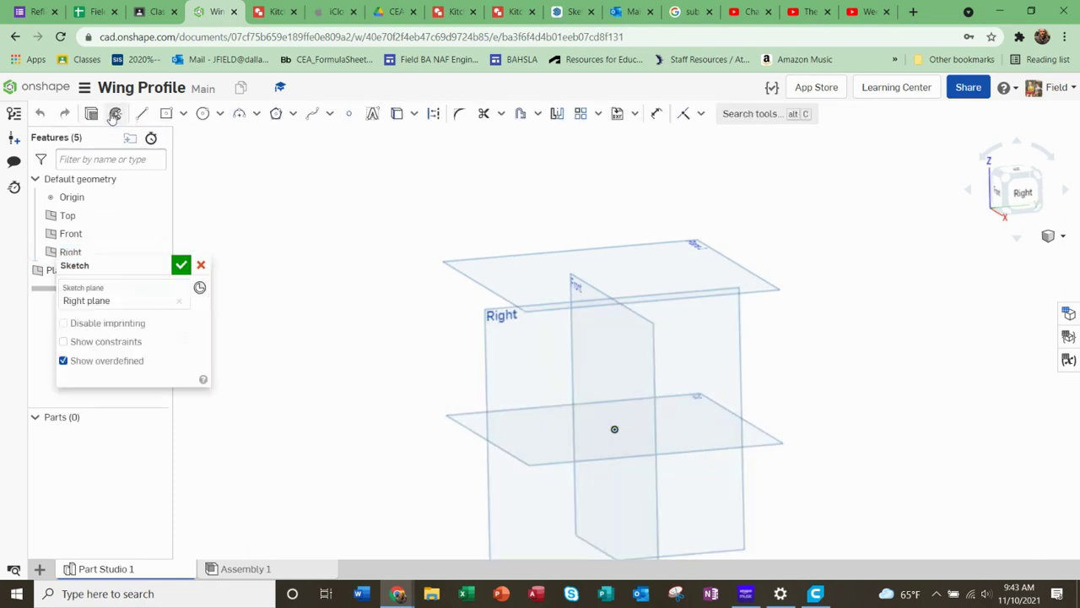
left_click(1022, 194)
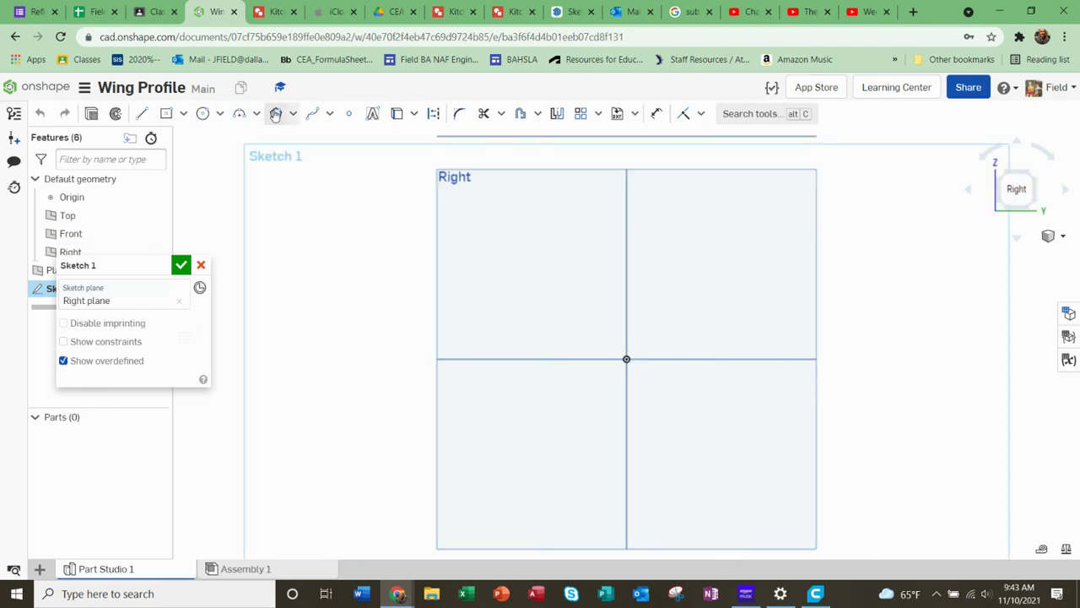
left_click(329, 113)
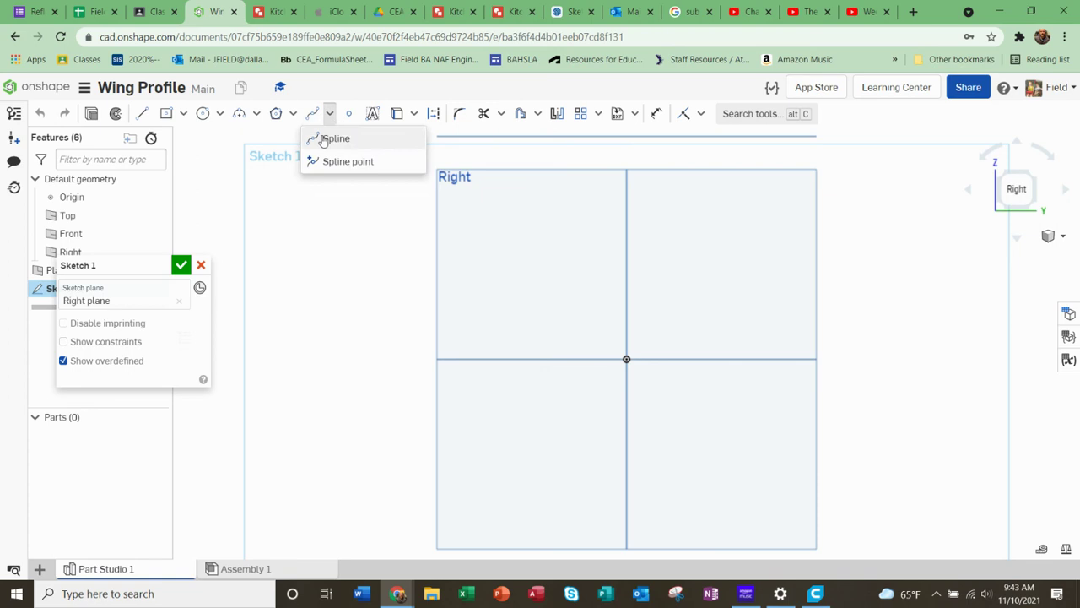
left_click(322, 137)
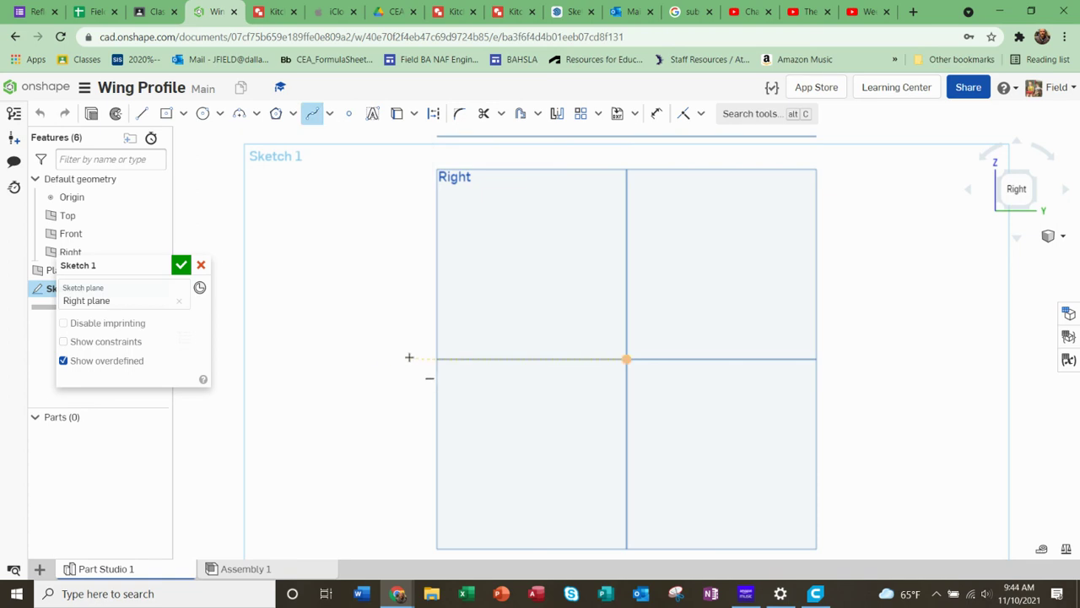
left_click_drag(383, 359, 400, 337)
left_click(443, 302)
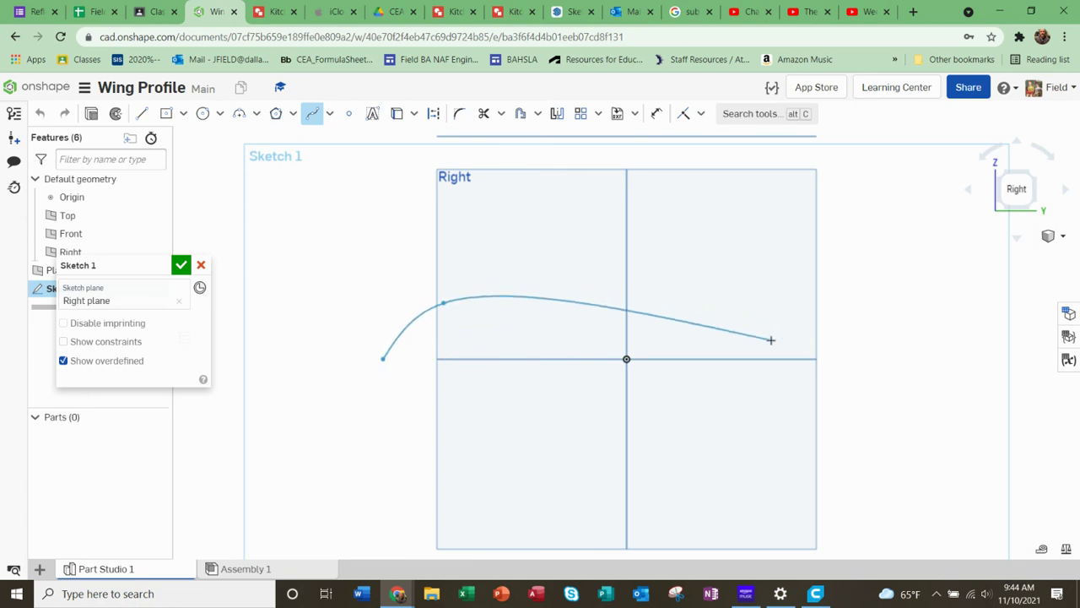
left_click(770, 340)
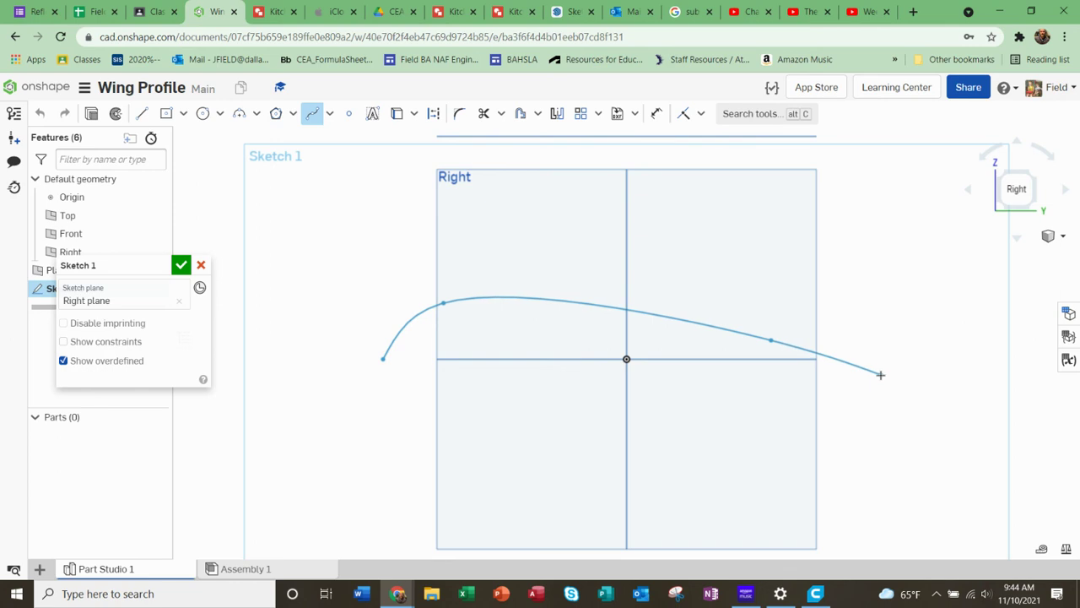
double_click(880, 375)
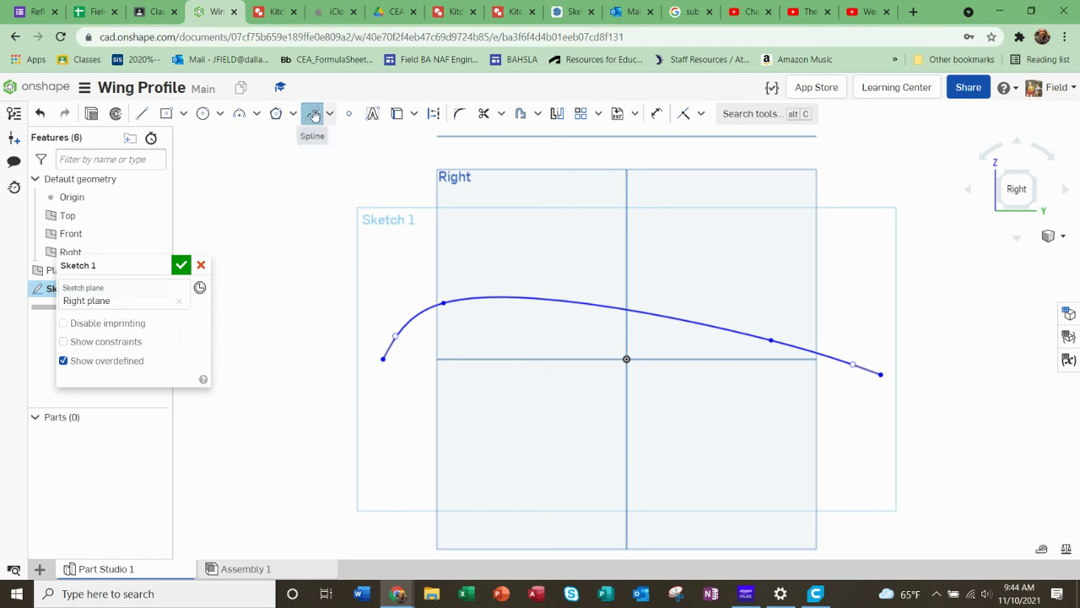
Draw a second spline from the nose along the underside to the tail point, closing the wing profile
left_click(312, 113)
left_click(312, 113)
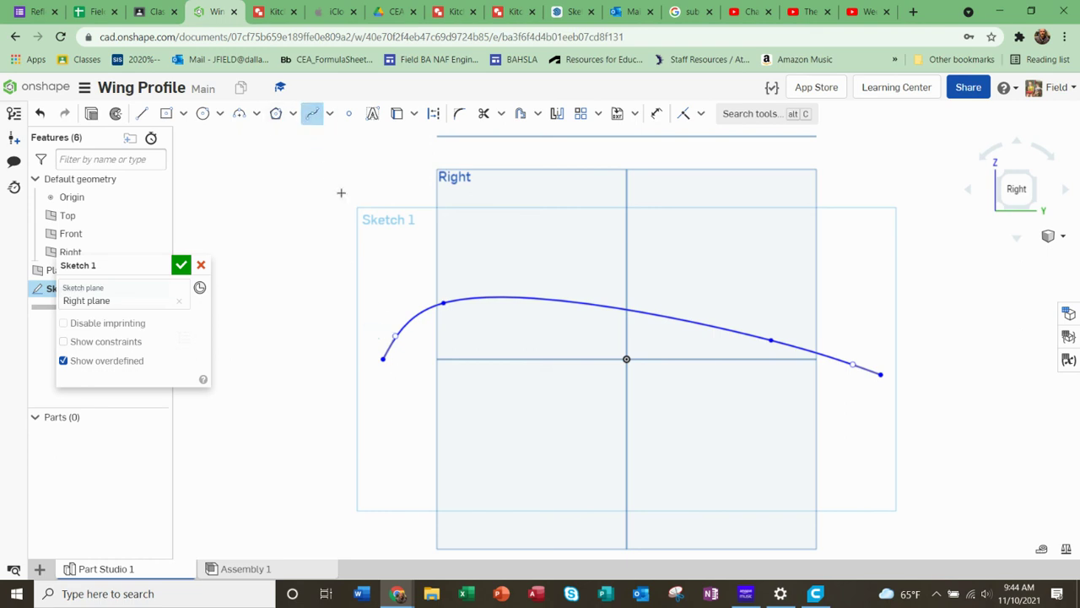
left_click(383, 359)
left_click(380, 389)
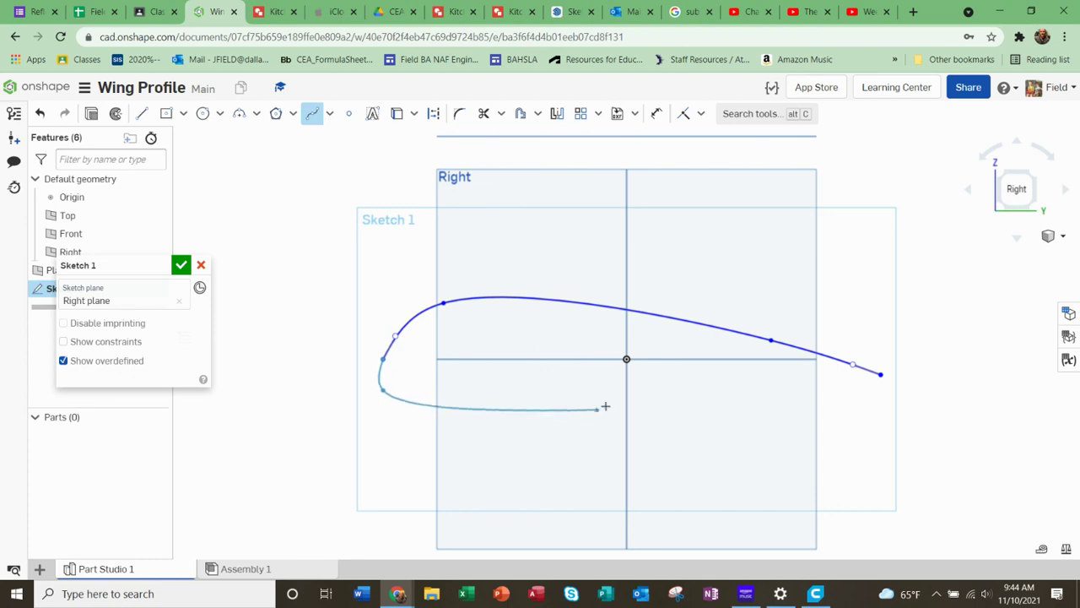
left_click(650, 404)
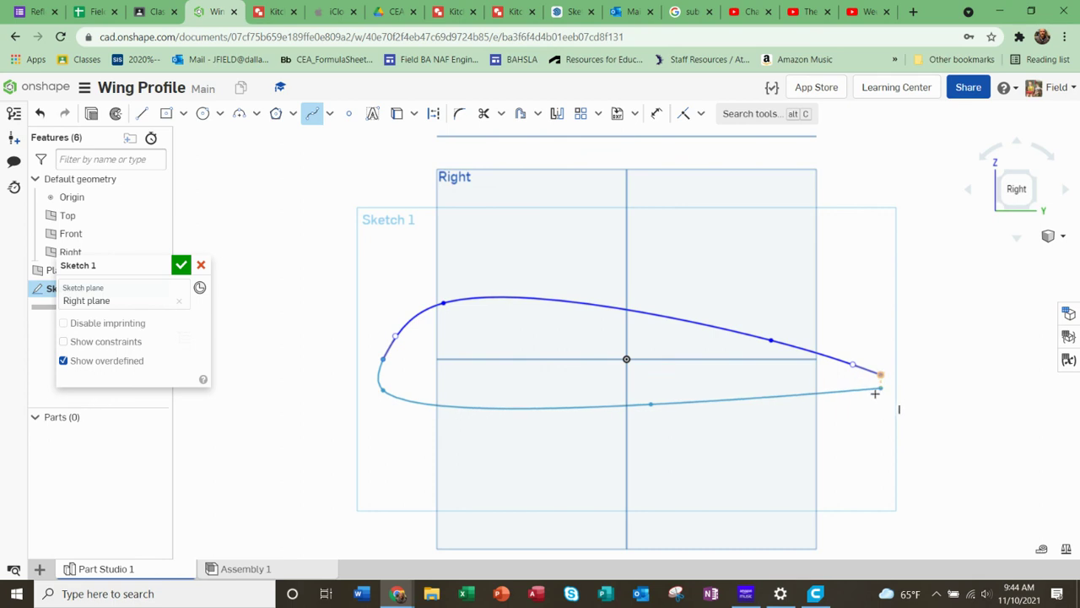
left_click(880, 375)
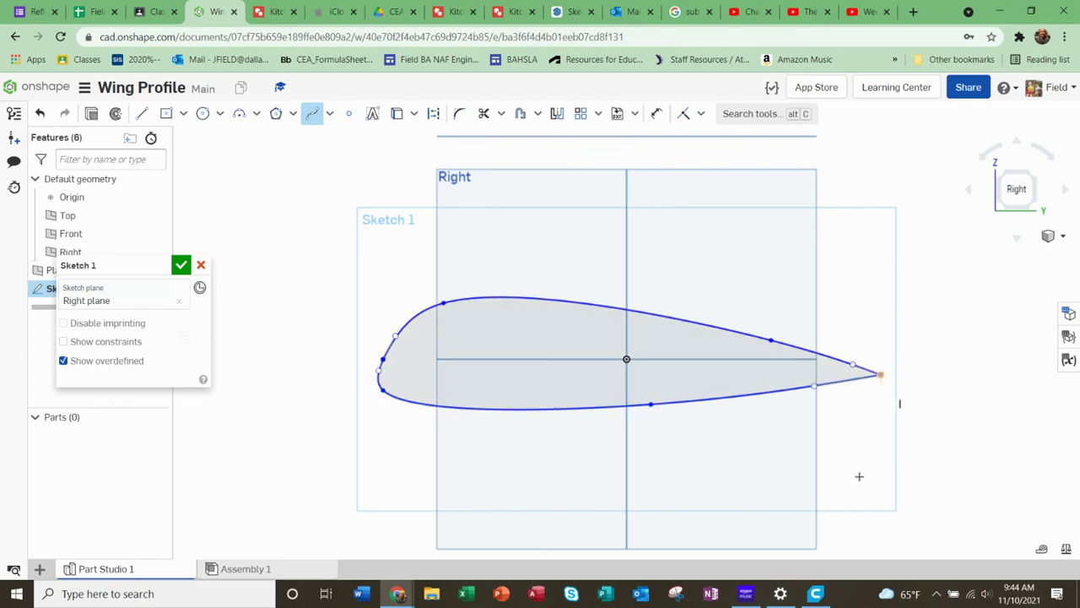
key("Escape")
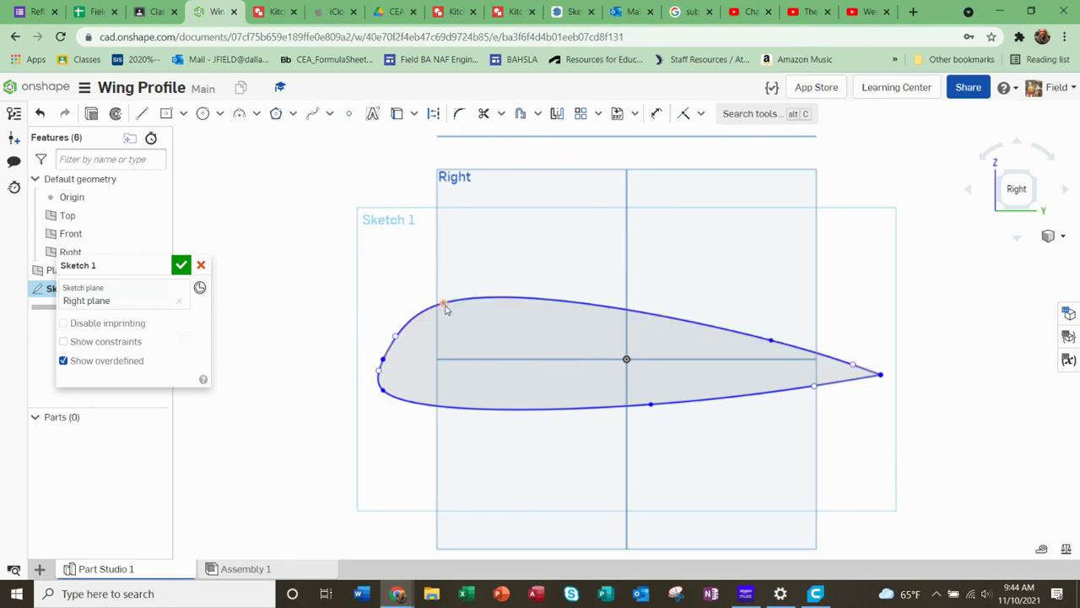
Reshape the wing profile by shifting its front upper and rear lower spline points toward the tail and lowering the tail point
left_click_drag(444, 303, 492, 308)
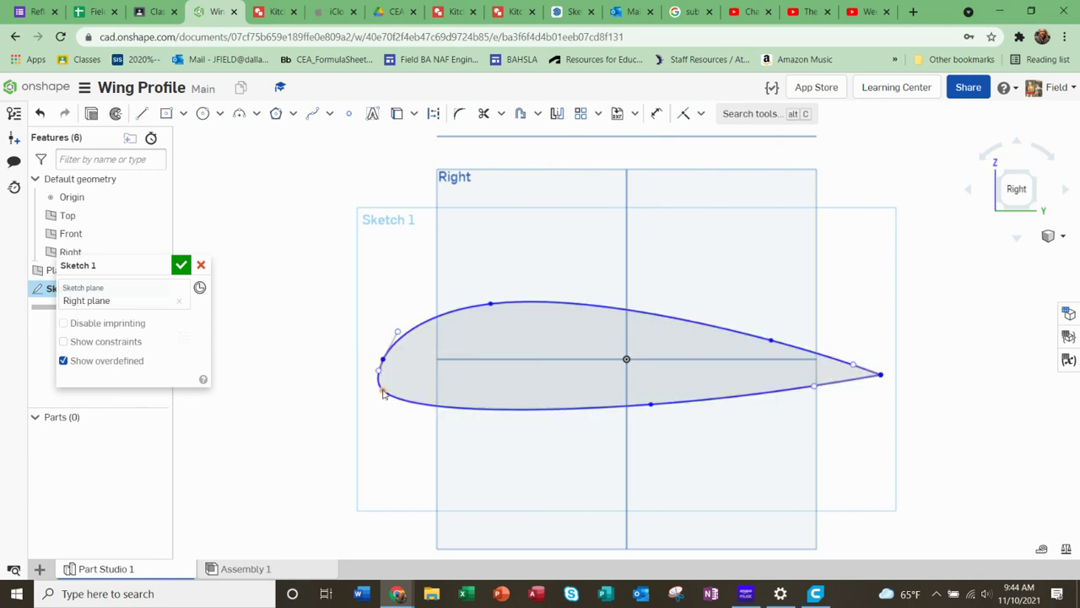
left_click_drag(651, 406, 677, 401)
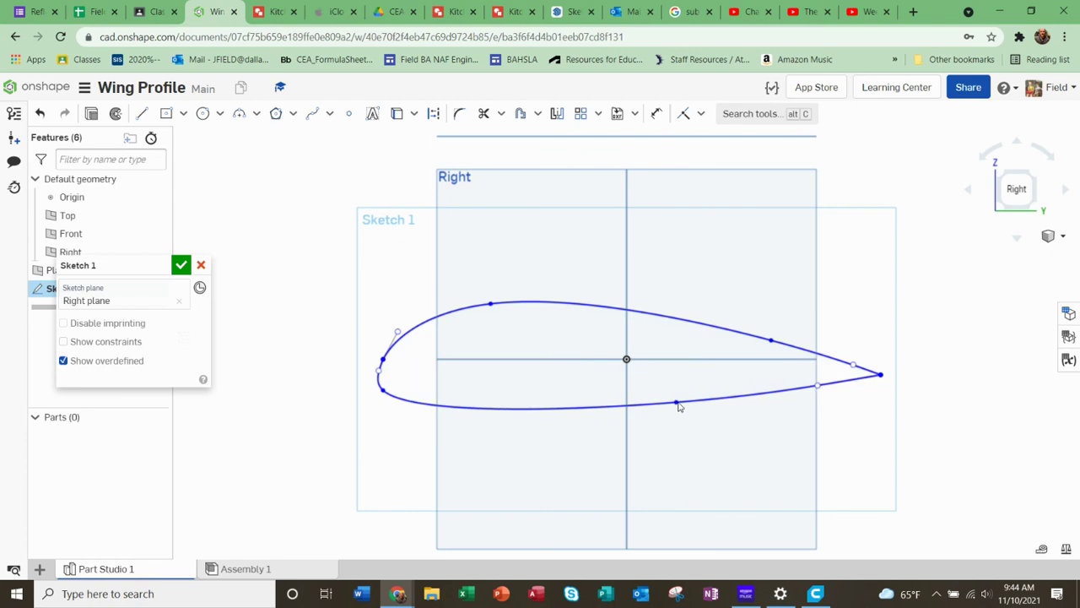
mouse_move(819, 389)
left_mouse_down()
mouse_move(846, 396)
mouse_move(819, 390)
left_mouse_up()
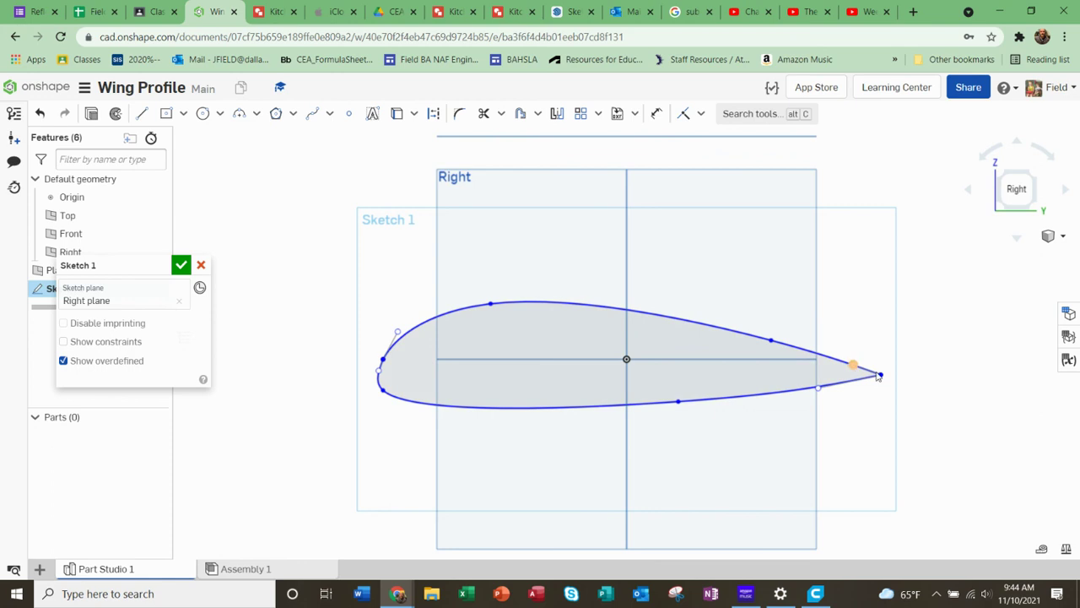
mouse_move(880, 374)
left_mouse_down()
mouse_move(887, 394)
mouse_move(804, 353)
mouse_move(879, 384)
left_mouse_up()
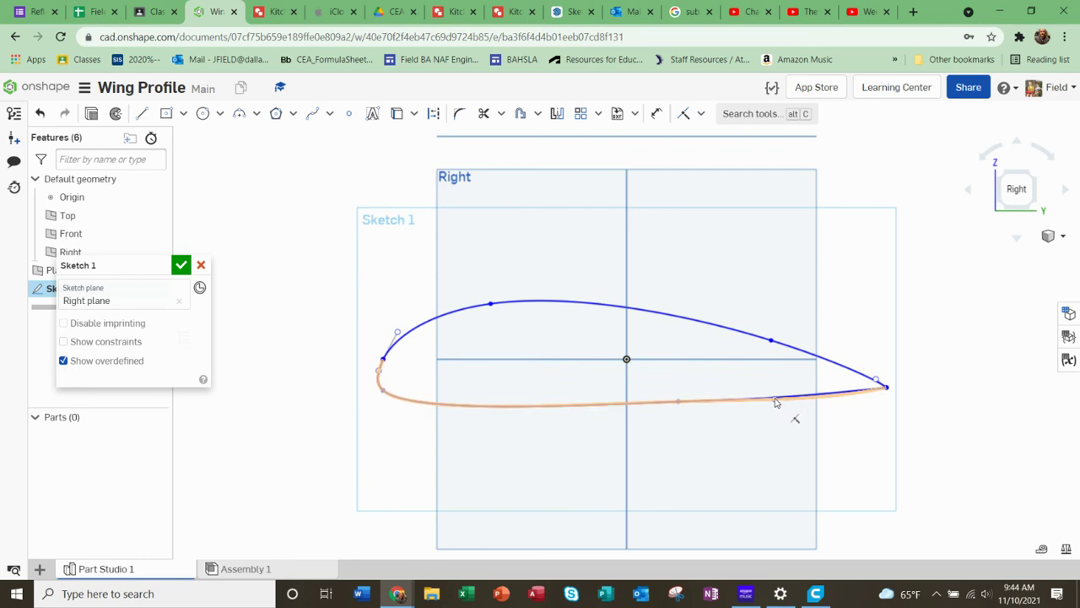
Adjust the lower spline's tail and nose handles and pull the nose slightly inward, finishing the wing profile sketch
left_click_drag(777, 402, 861, 393)
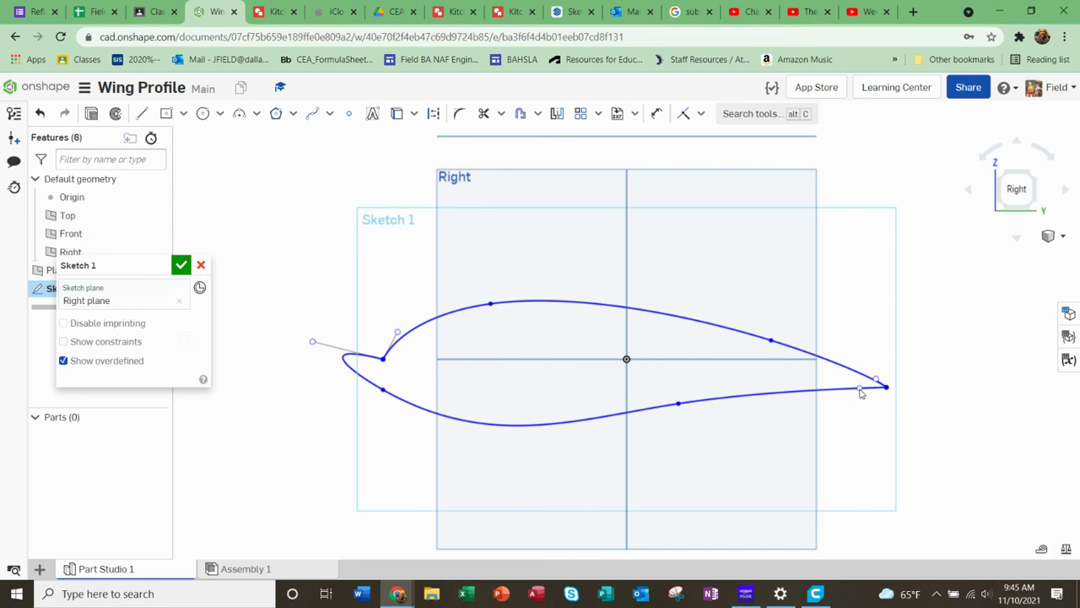
left_click_drag(315, 346, 400, 397)
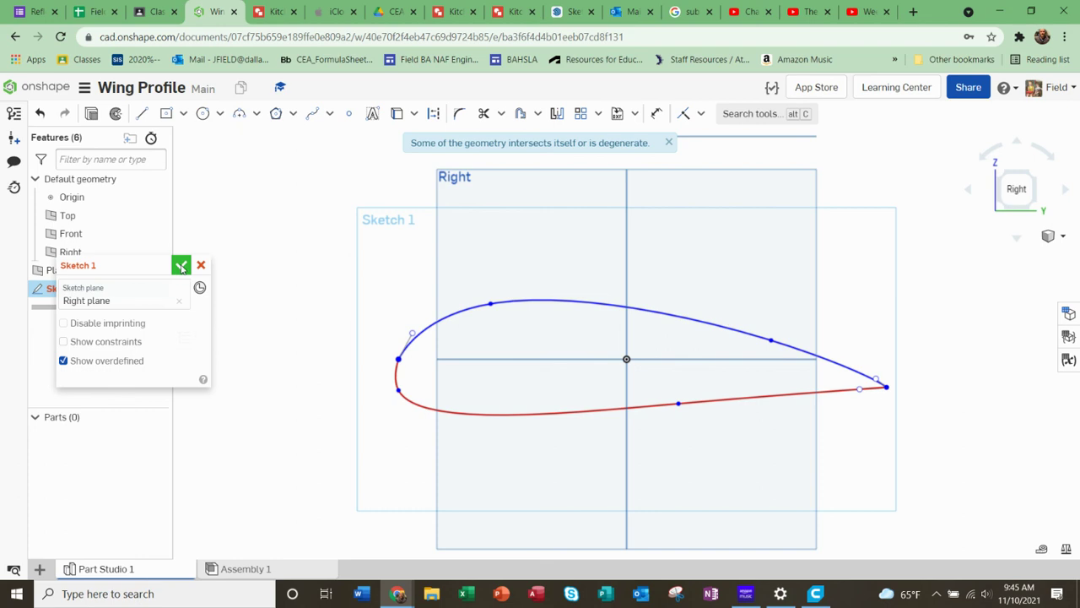
left_click(181, 267)
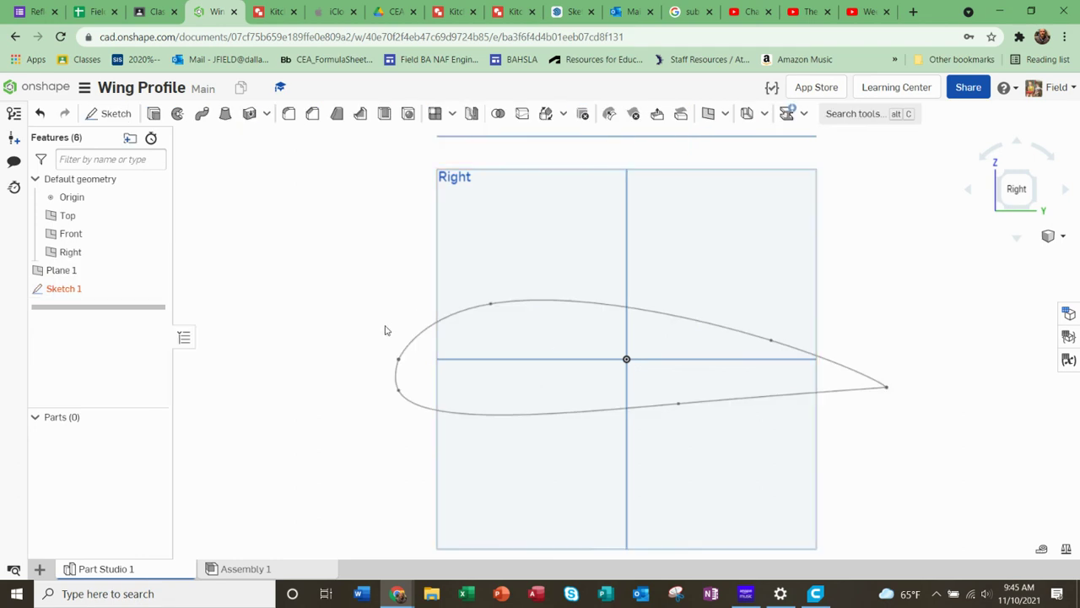
right_click_drag(532, 405, 453, 397)
scroll(561, 377, "up", 2)
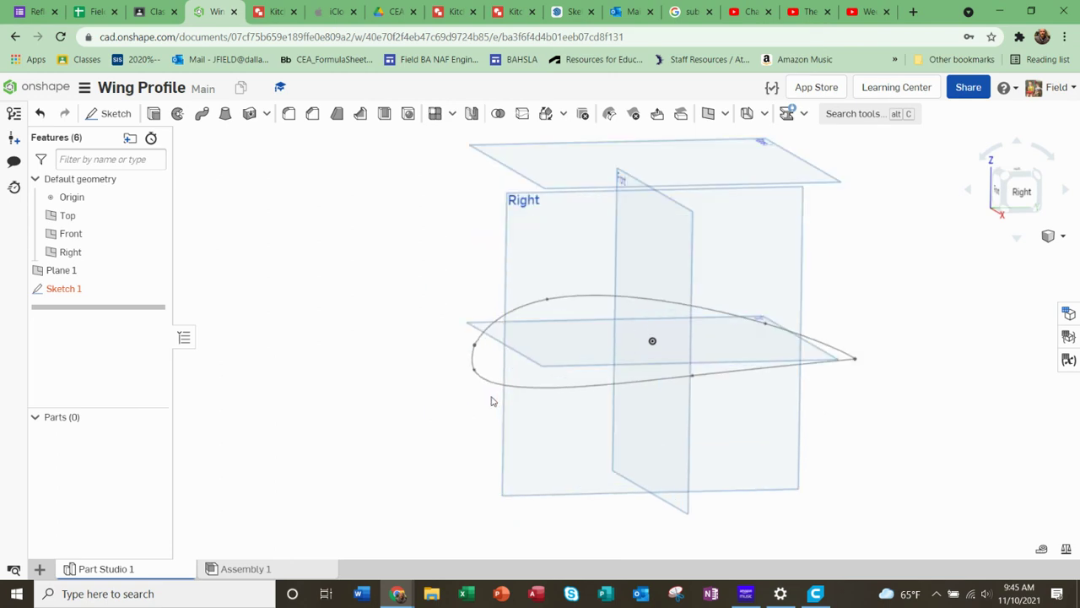
scroll(494, 402, "down", 2)
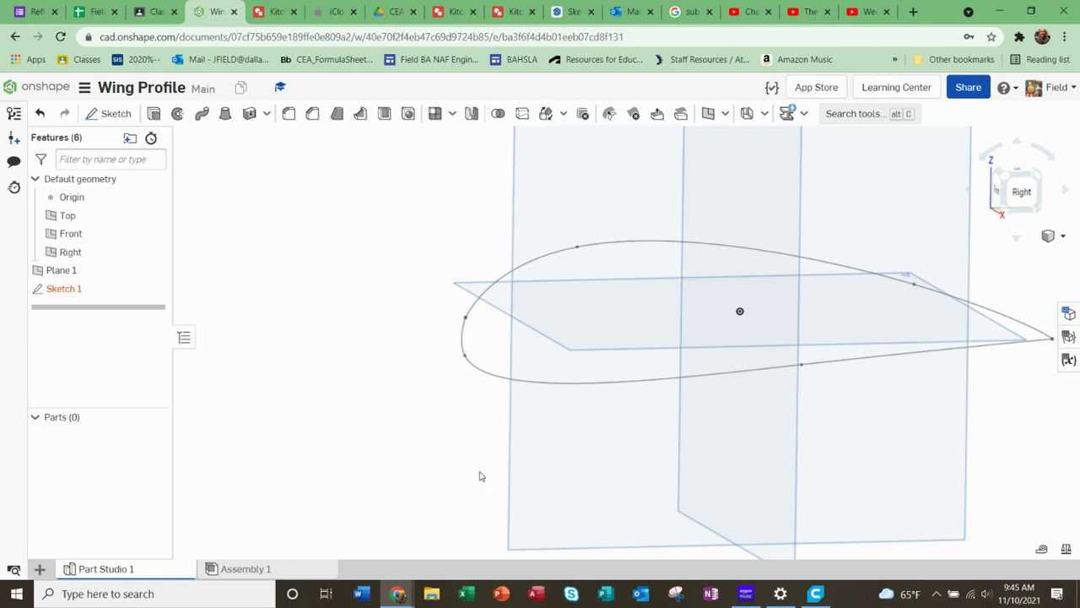
scroll(422, 369, "down", 4)
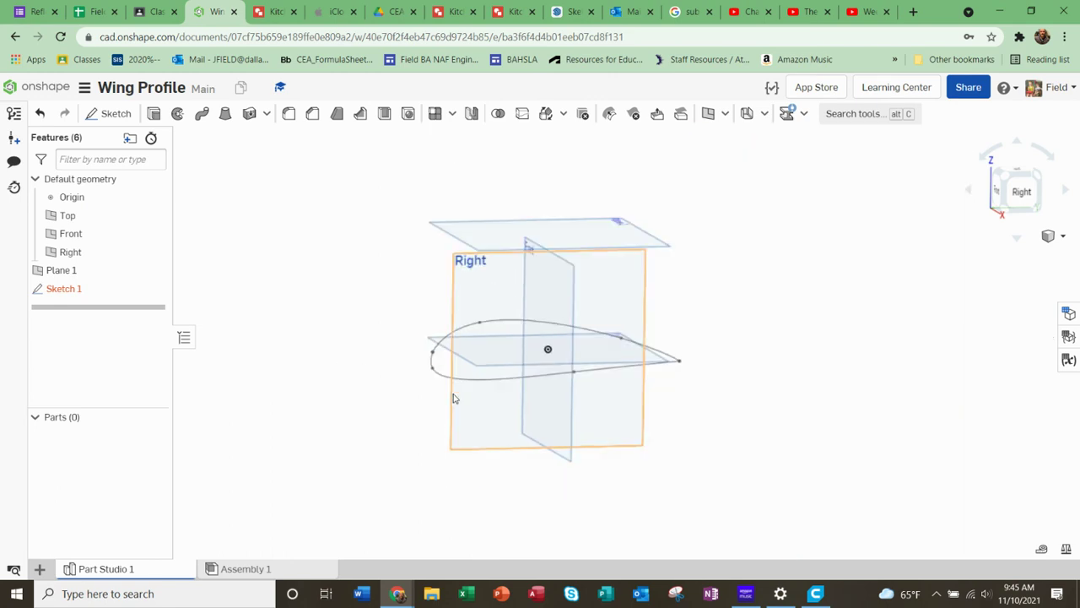
right_click_drag(453, 399, 480, 410)
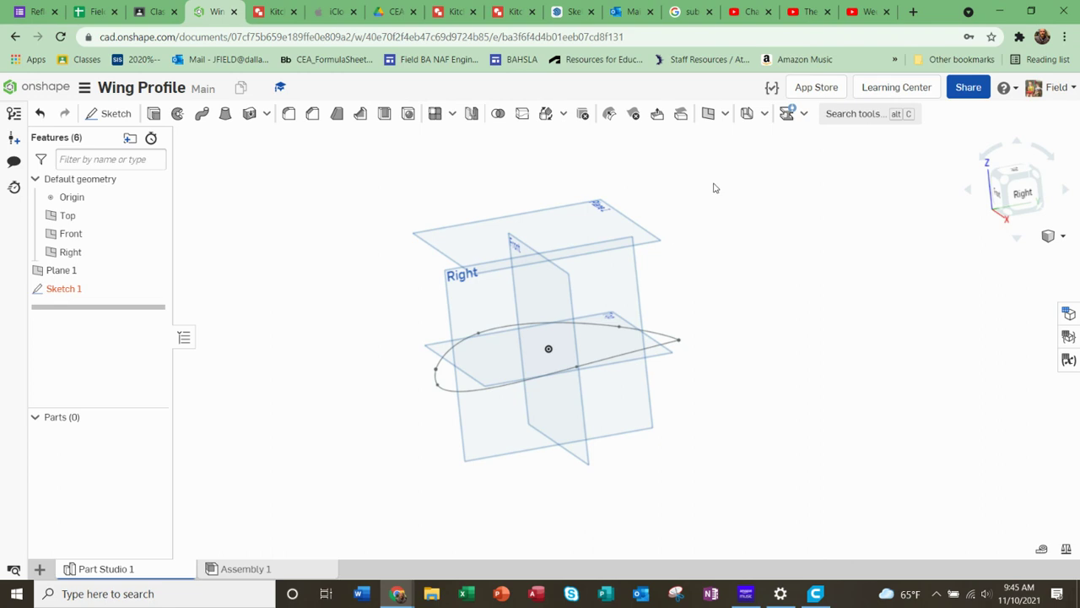
Create a construction plane offset about 21.5 in from the Right plane
left_click(725, 115)
left_click(726, 139)
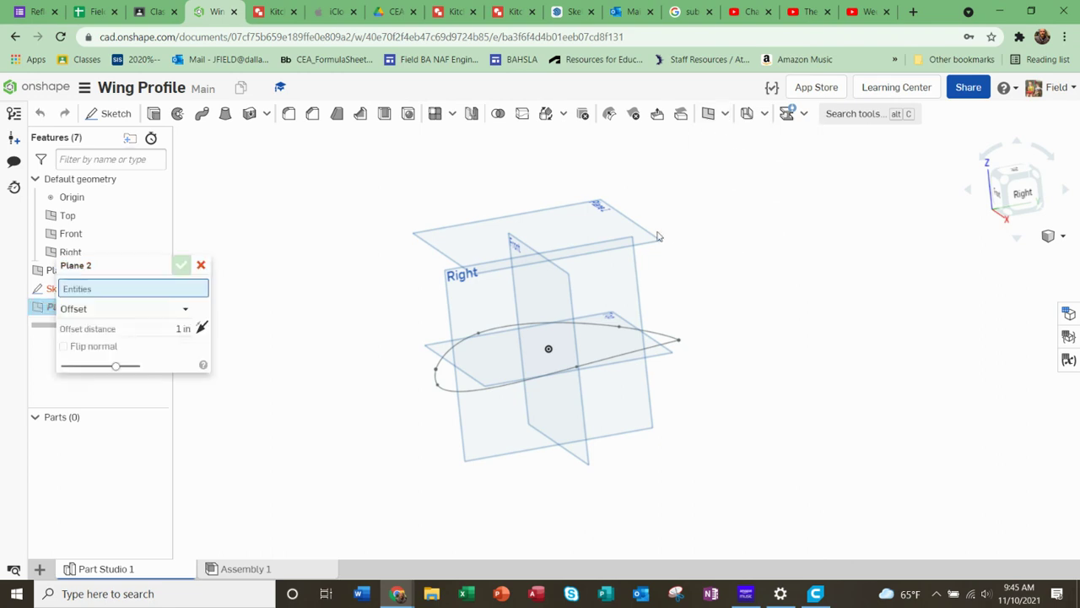
left_click(497, 300)
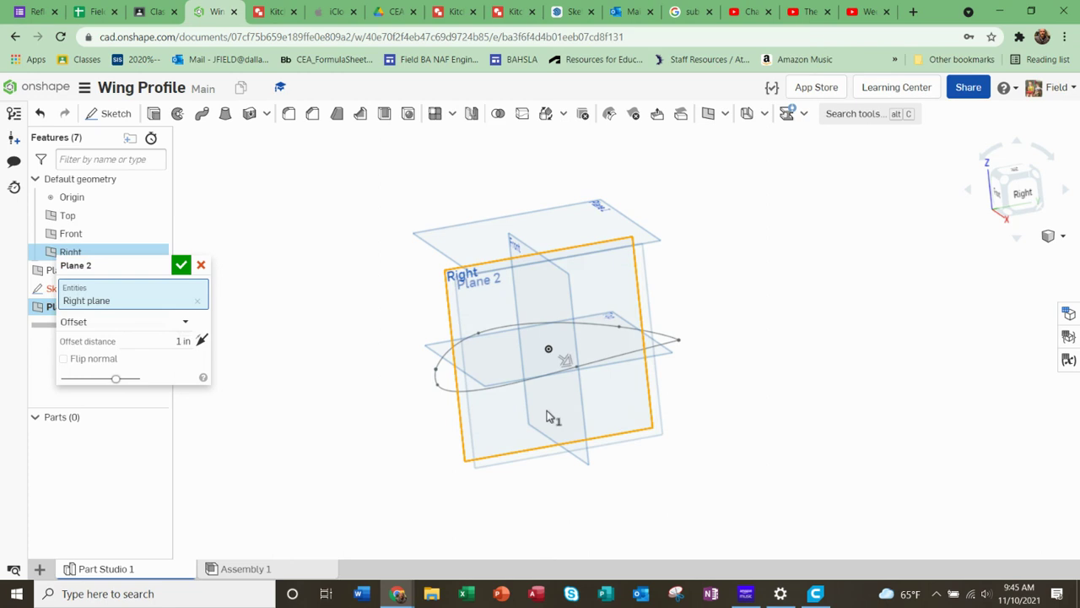
right_click_drag(552, 417, 571, 414)
left_click_drag(579, 357, 283, 280)
scroll(899, 434, "down", 4)
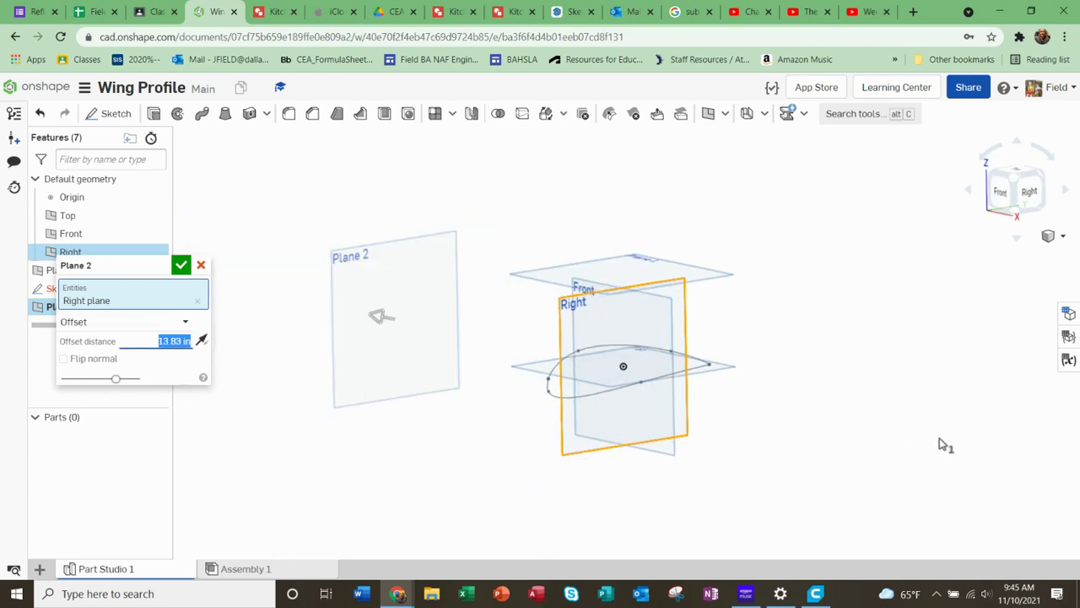
scroll(678, 433, "up", 3)
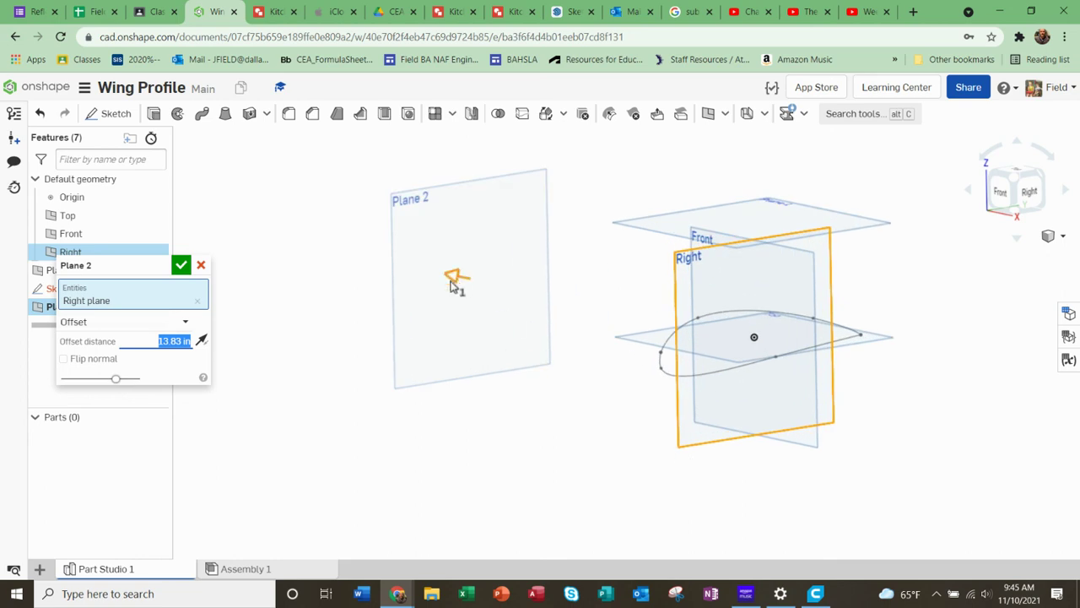
left_click_drag(443, 281, 297, 242)
scroll(611, 333, "down", 2)
mouse_move(633, 362)
right_mouse_down()
mouse_move(607, 357)
mouse_move(615, 367)
right_mouse_up()
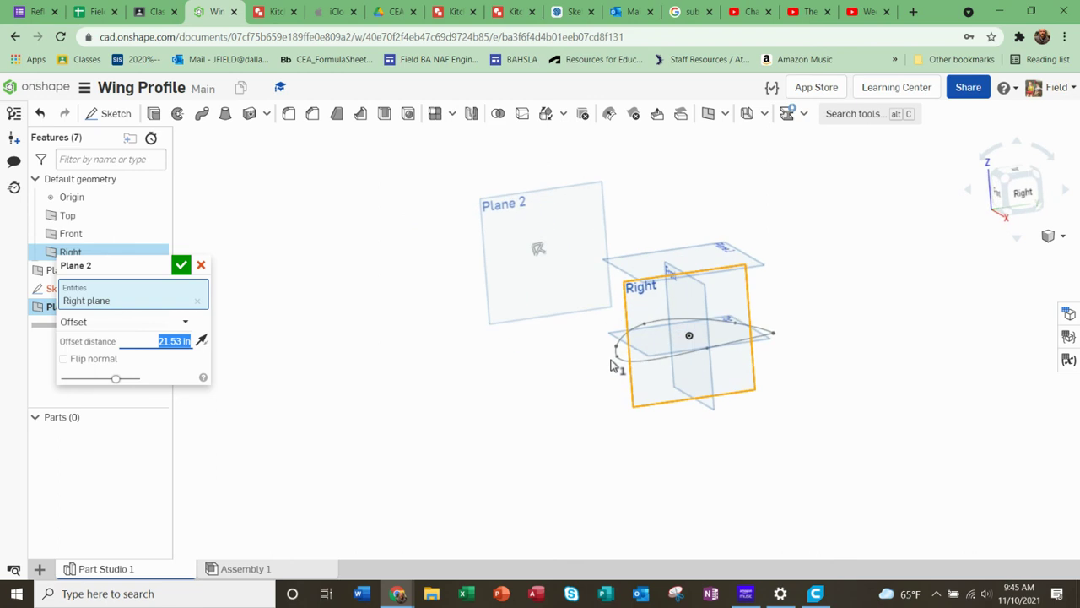
left_click(181, 265)
Start a sketch on Plane 2 and draw a small three-point spline arching over the origin as the tip airfoil's upper surface
left_click(564, 270)
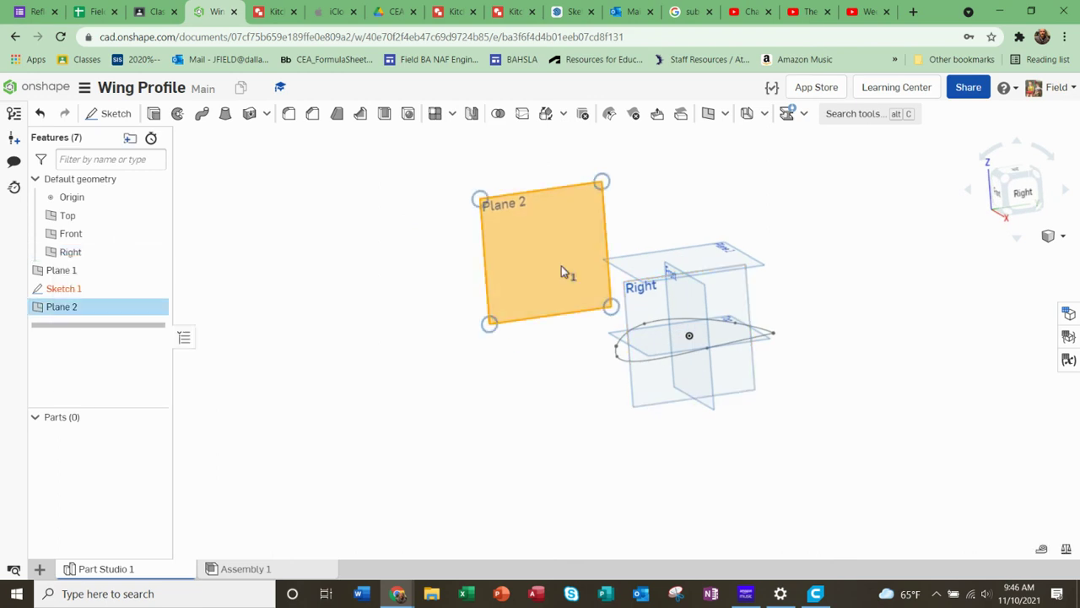
right_click(555, 244)
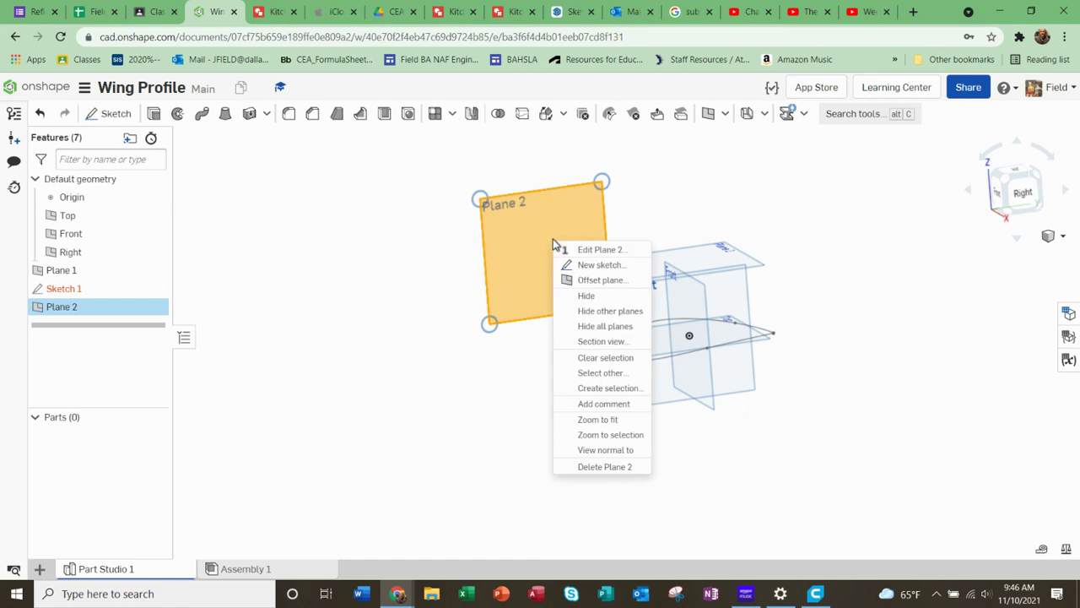
left_click(588, 264)
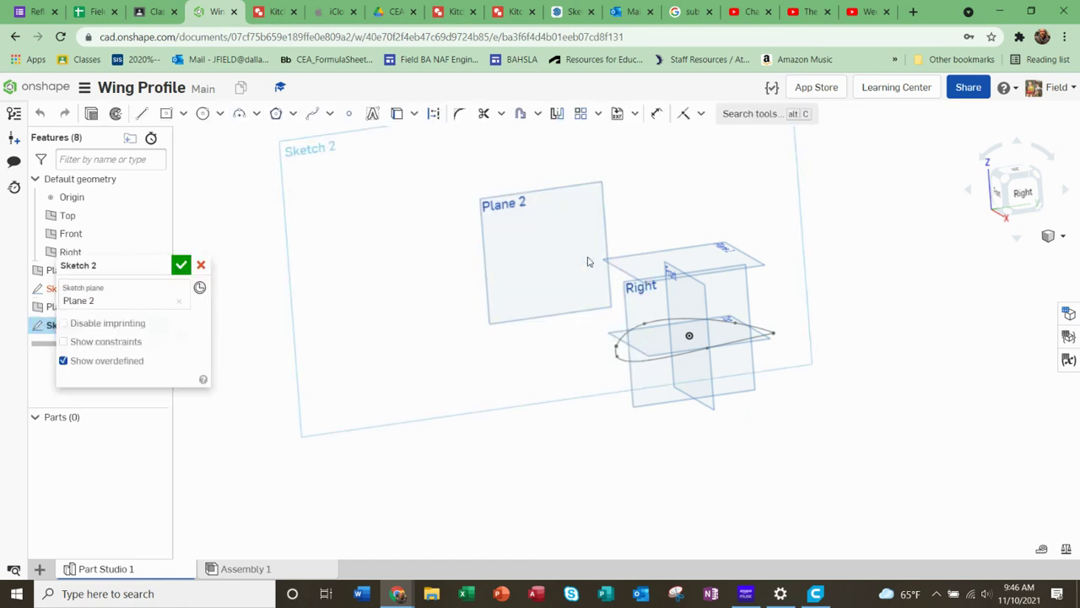
left_click(1019, 193)
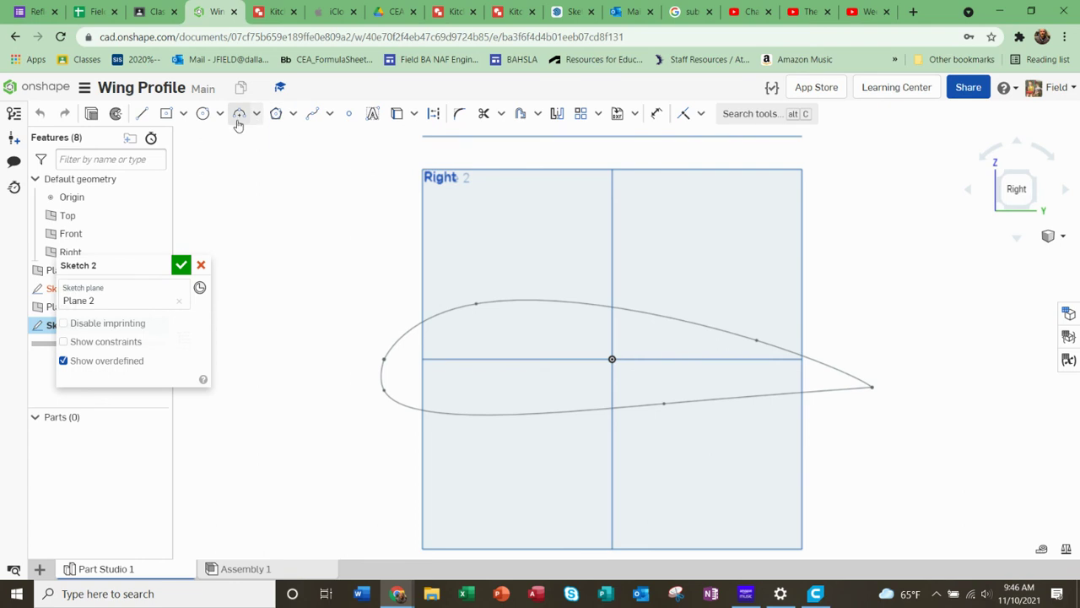
left_click(317, 118)
left_click(572, 349)
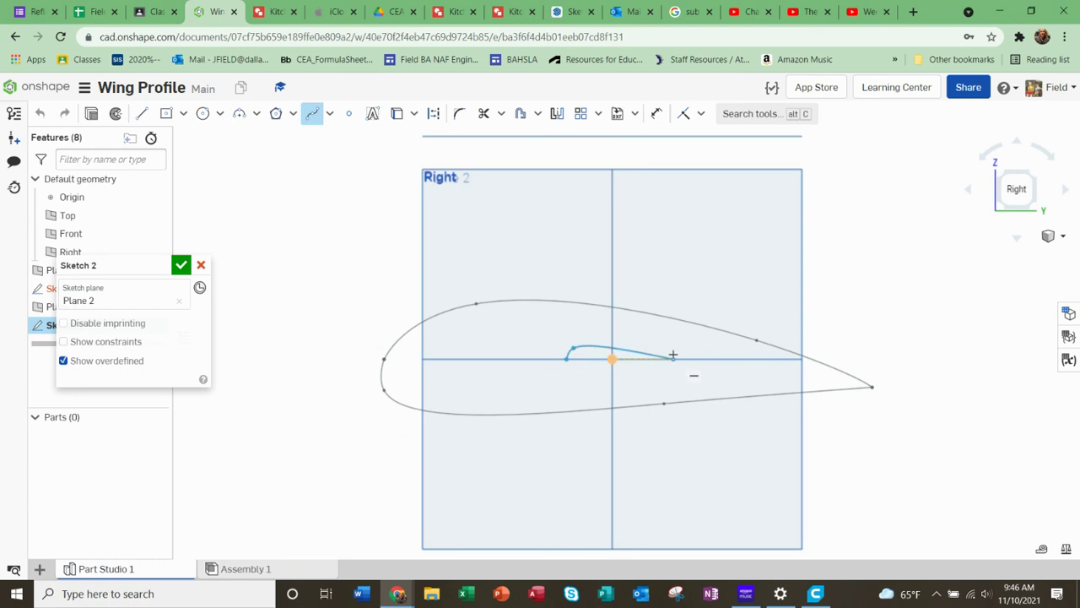
double_click(673, 357)
Close the small tip airfoil with a lower three-point spline between the upper spline's ends, and finish the sketch
scroll(673, 355, "up", 2)
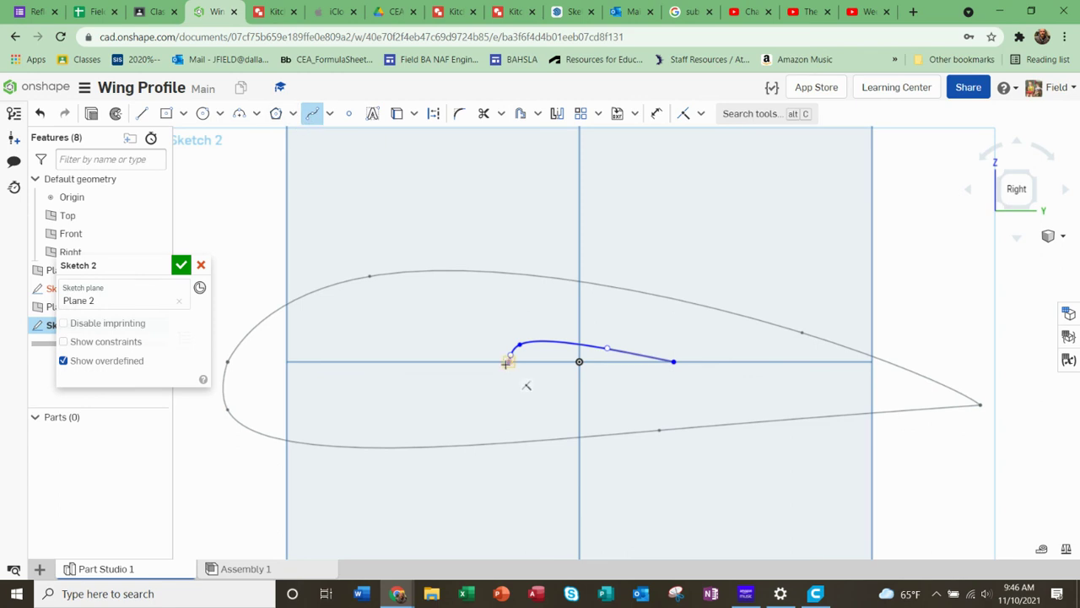
left_click(508, 362)
left_click(523, 369)
left_click(673, 362)
scroll(552, 430, "down", 2)
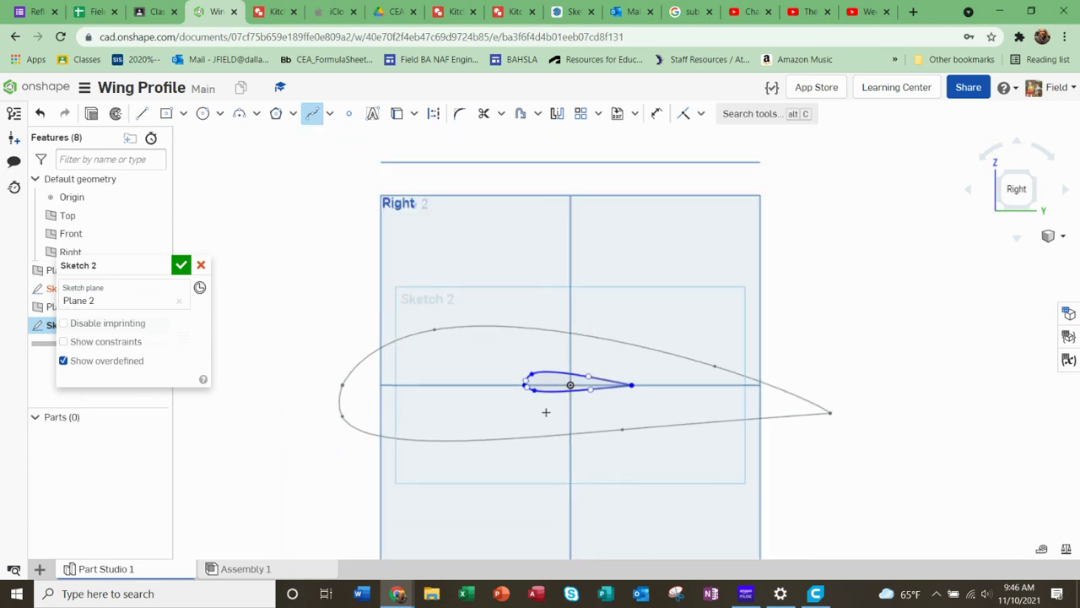
right_click_drag(546, 411, 549, 420)
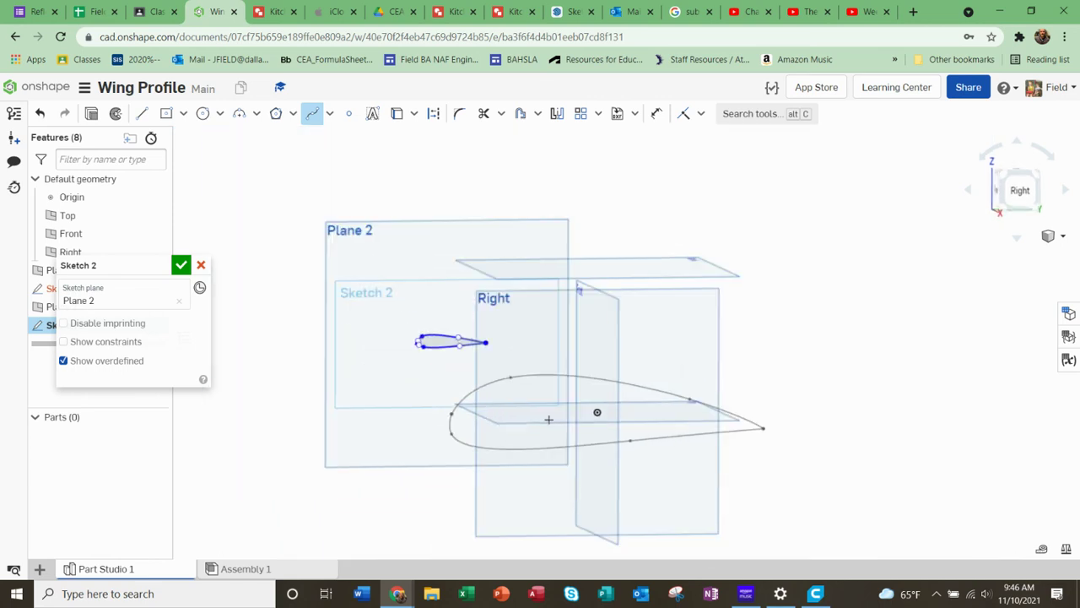
left_click(180, 266)
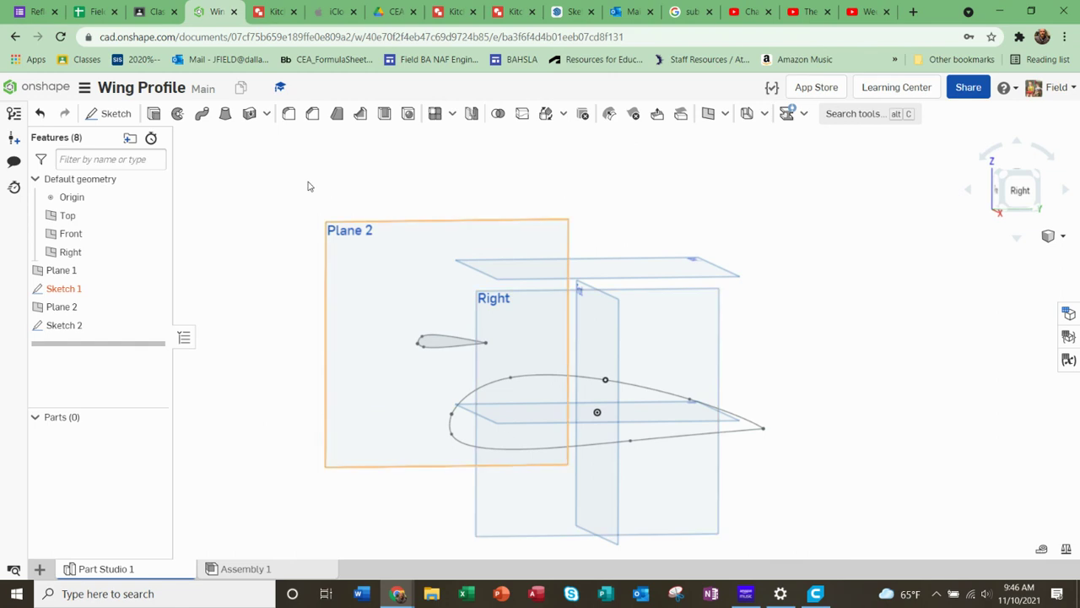
Try to create a solid loft with only the small airfoil face on Plane 2 as its profile
left_click(225, 113)
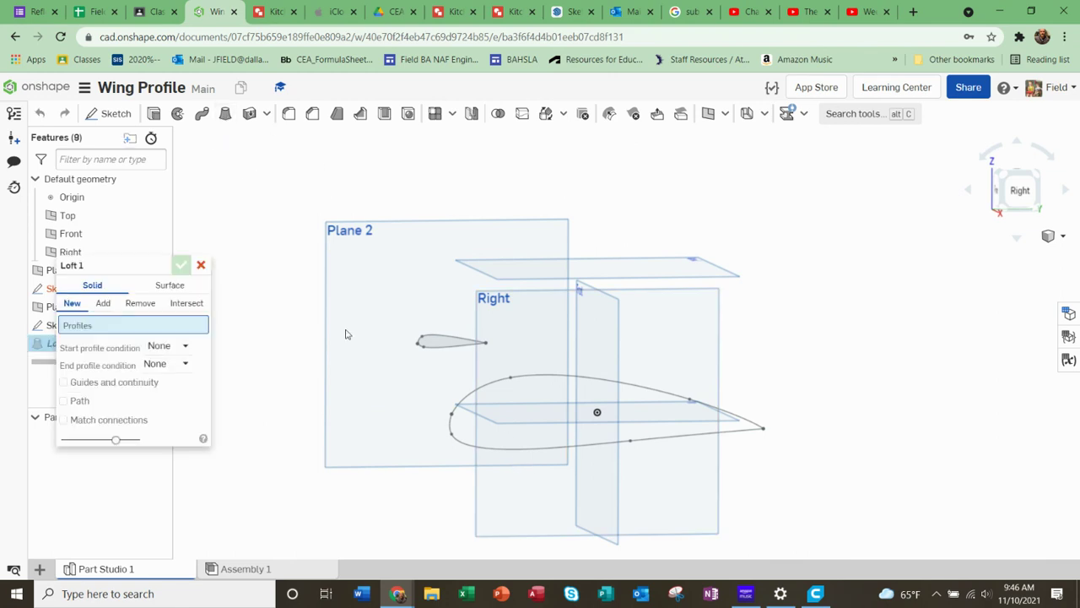
left_click(436, 346)
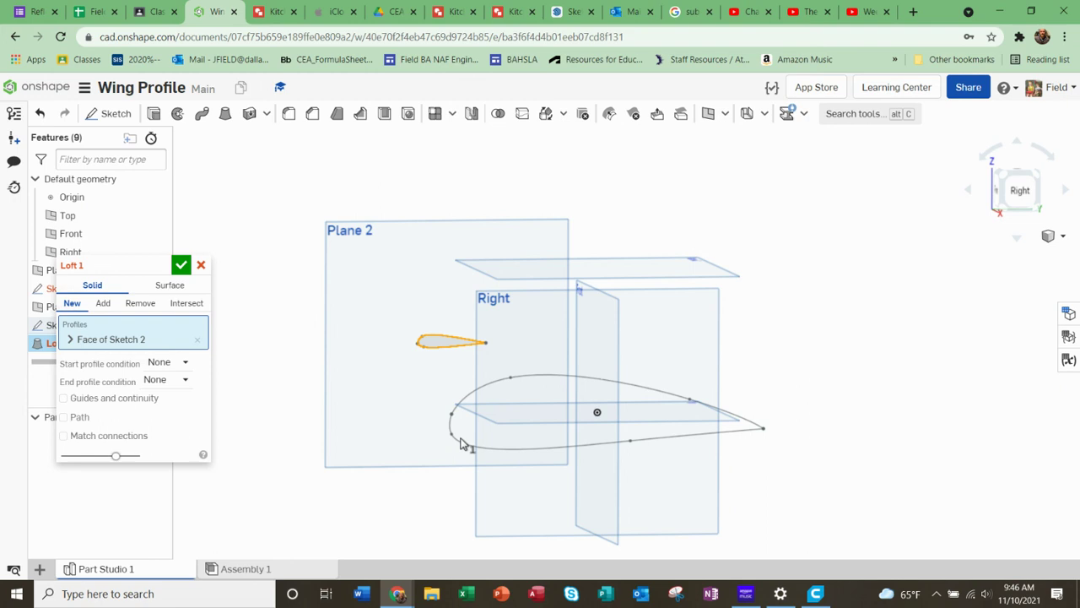
mouse_move(574, 433)
right_mouse_down()
mouse_move(588, 417)
mouse_move(617, 427)
mouse_move(1037, 253)
right_mouse_up()
left_click(1004, 188)
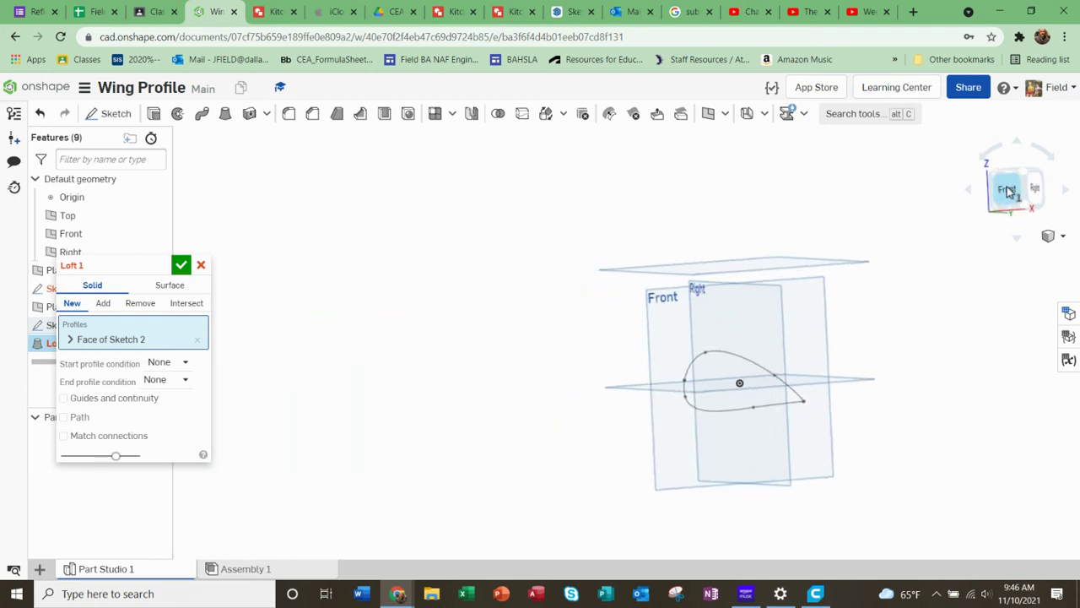
scroll(599, 350, "up", 3)
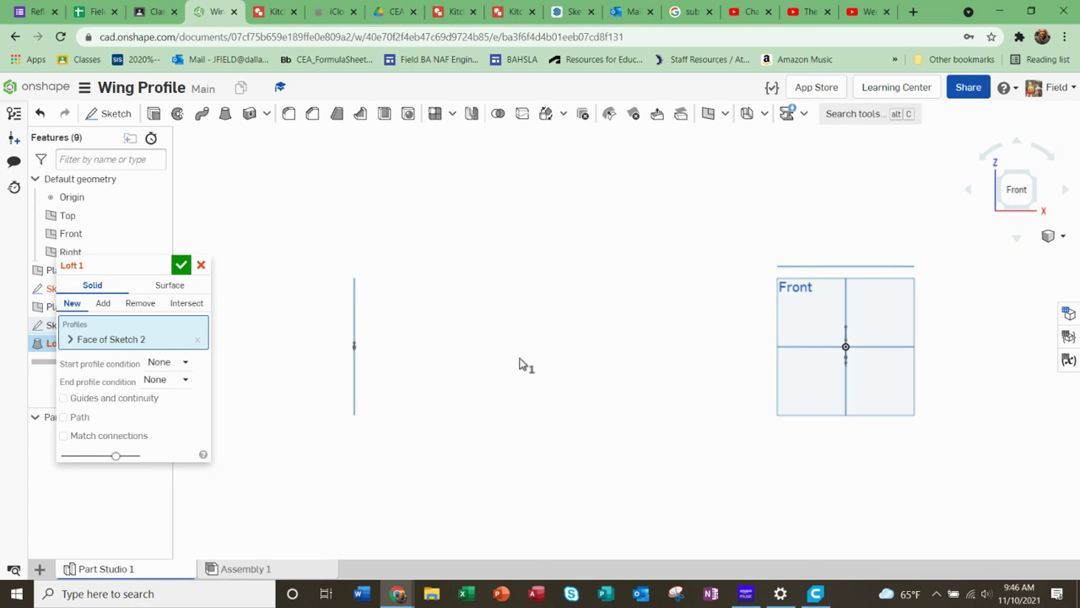
left_click(180, 264)
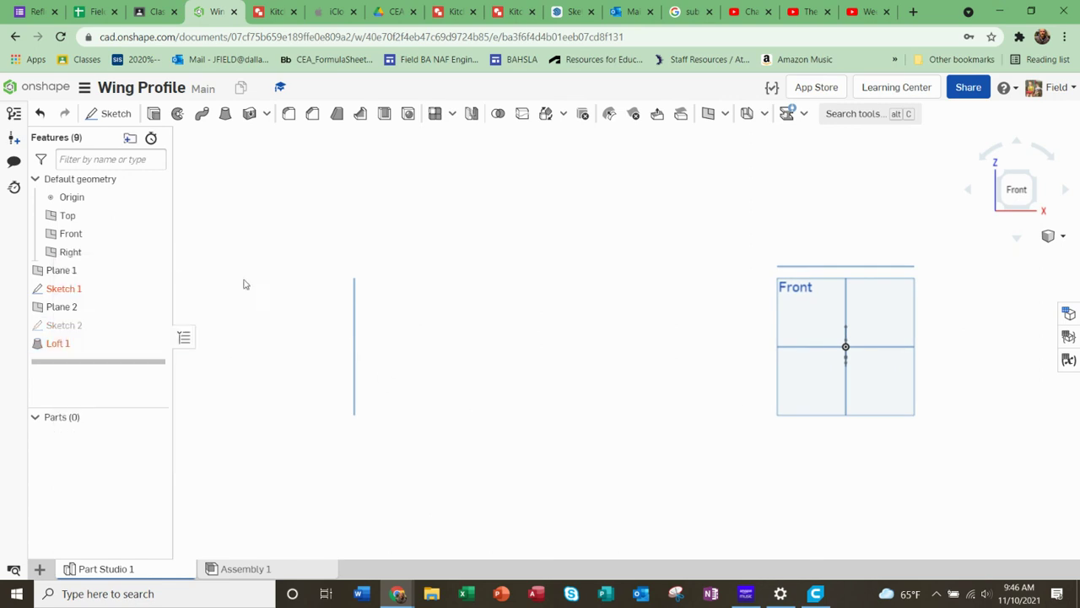
Examine the planes and the large airfoil sketch on the Right plane from several angles
scroll(567, 415, "up", 2)
key("shift+7")
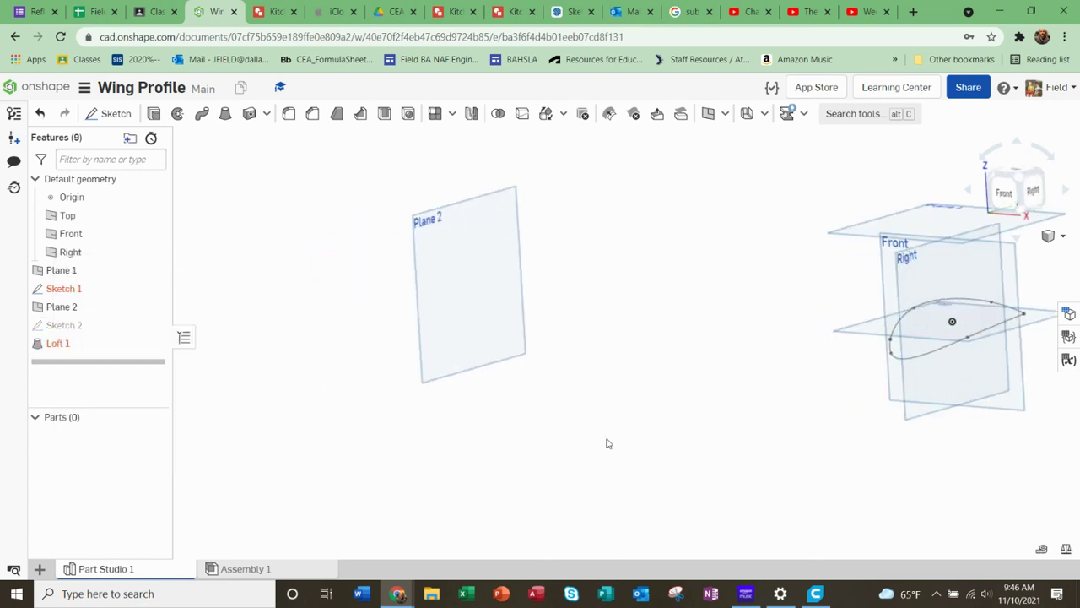
scroll(605, 444, "down", 3)
scroll(781, 375, "up", 2)
right_click_drag(781, 396, 798, 430)
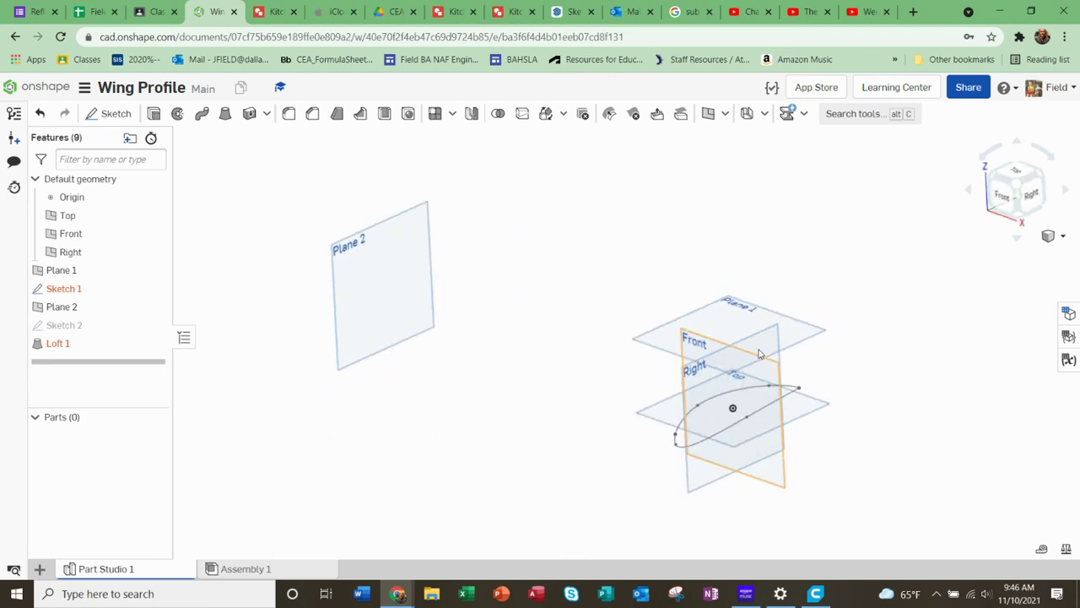
scroll(698, 444, "up", 2)
scroll(698, 445, "down", 2)
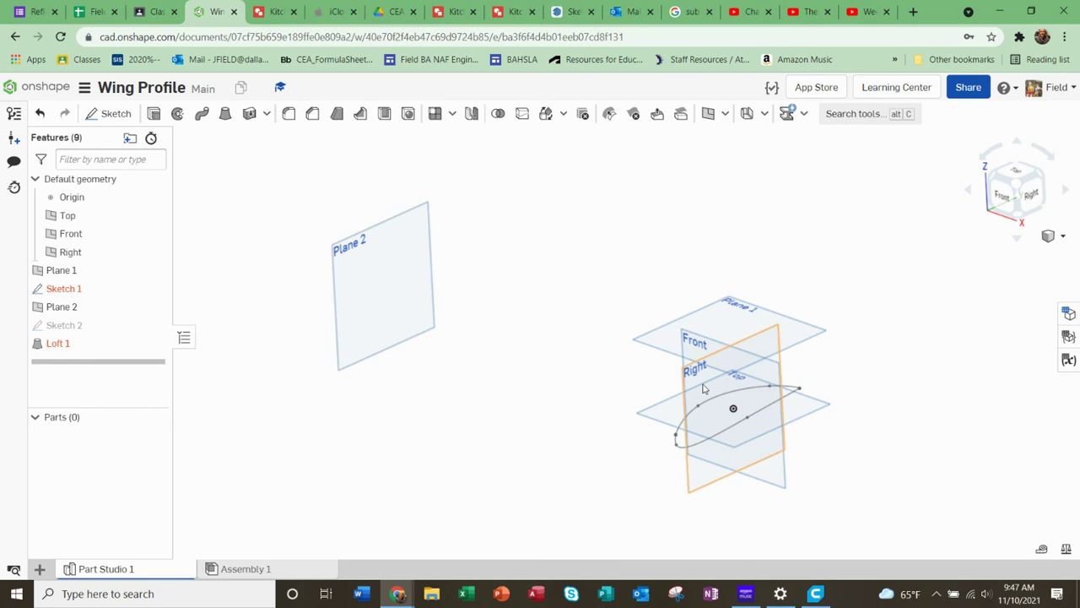
right_click_drag(733, 458, 686, 453)
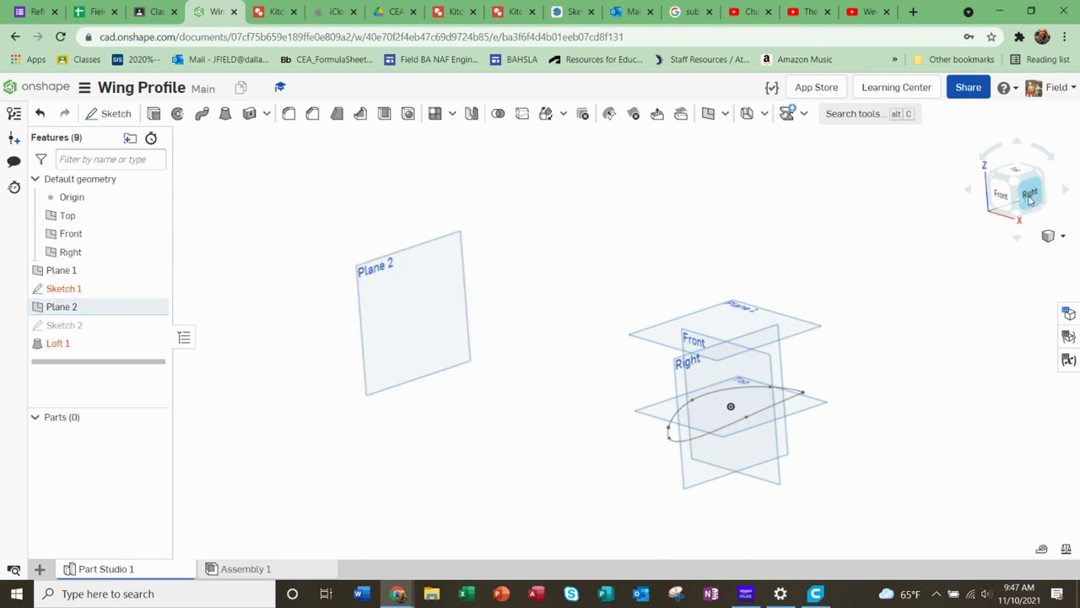
left_click(1030, 193)
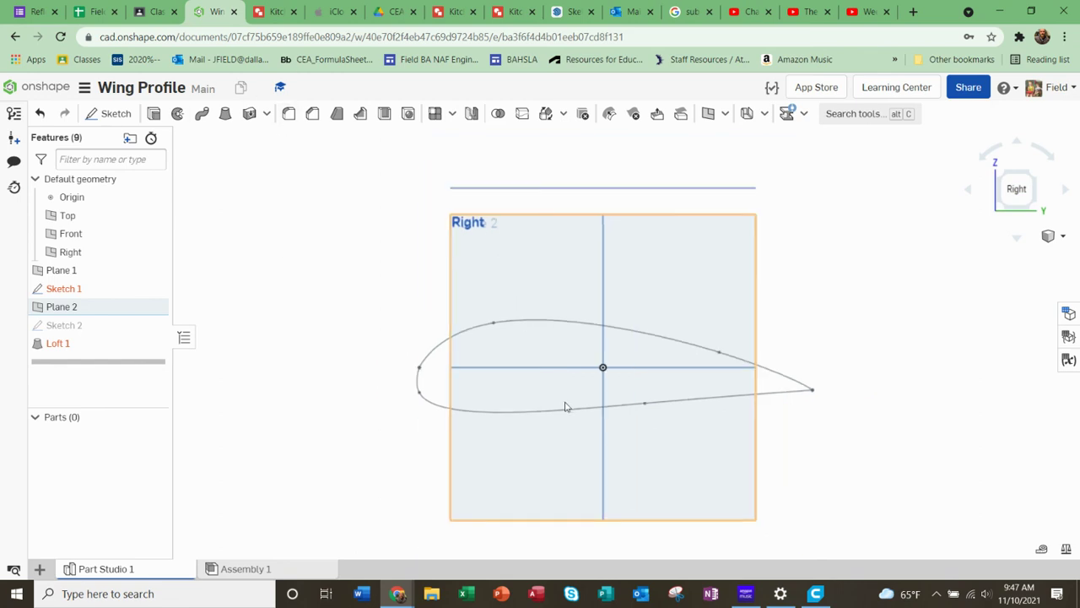
right_click_drag(567, 405, 578, 414)
Start another sketch on Plane 2 and draw a small three-point upper spline arching over the origin
left_click(391, 285)
right_click(391, 282)
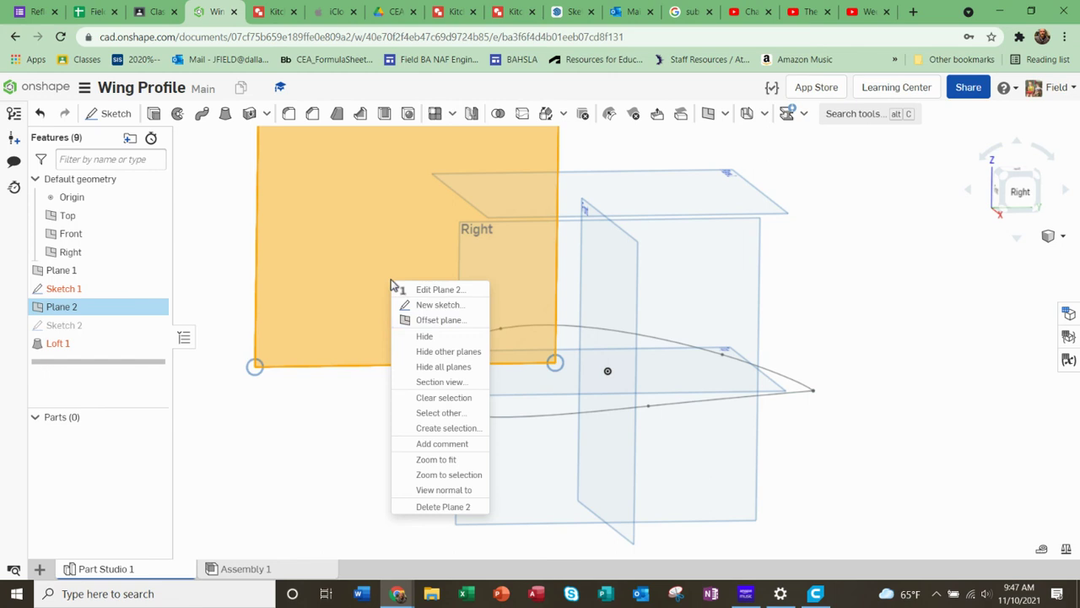
left_click(437, 305)
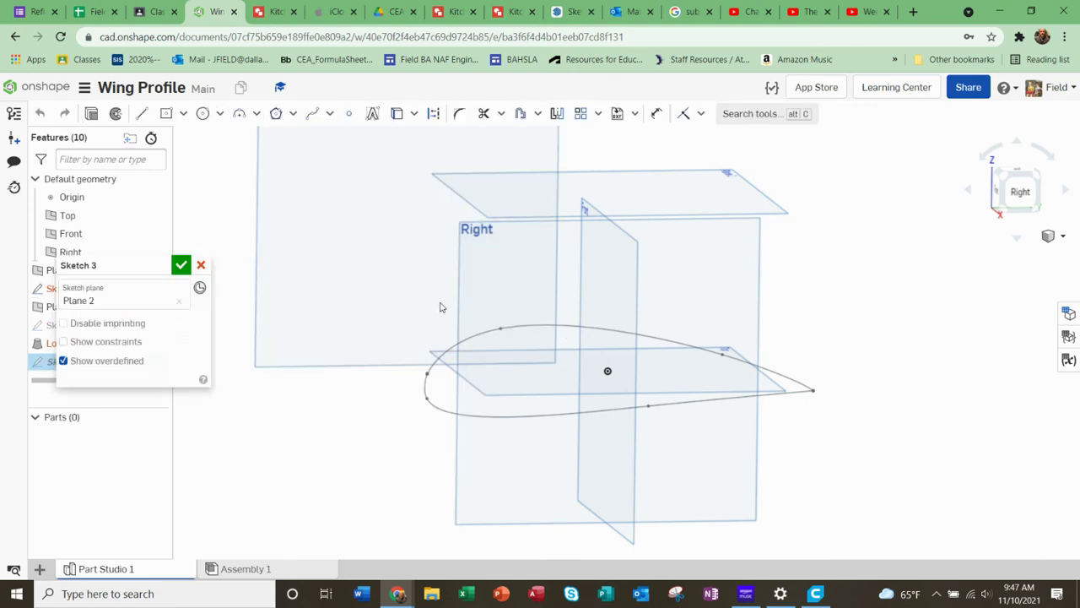
left_click(1016, 191)
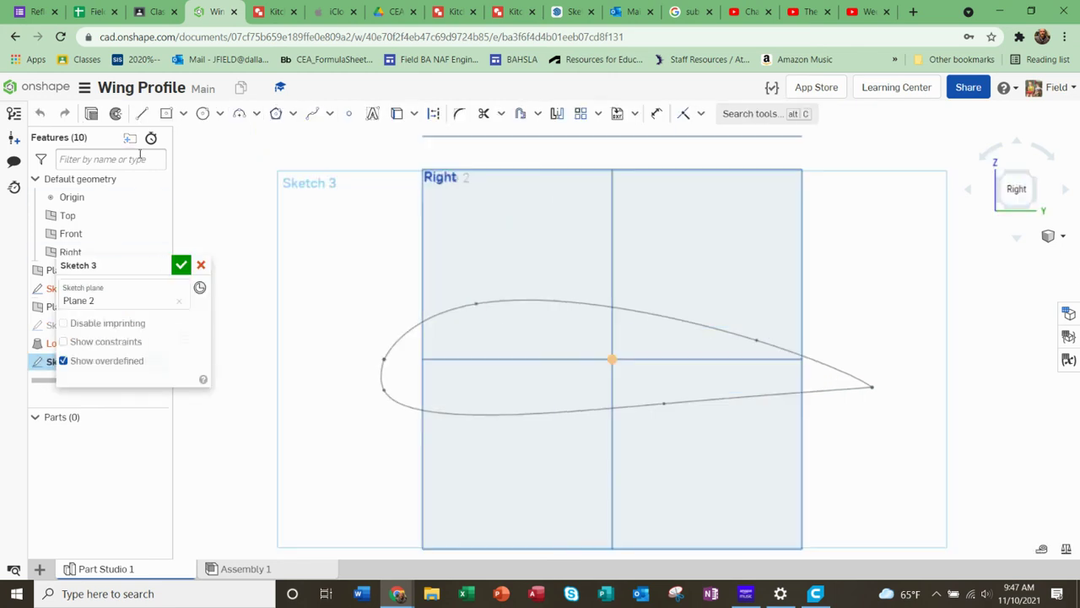
left_click(310, 118)
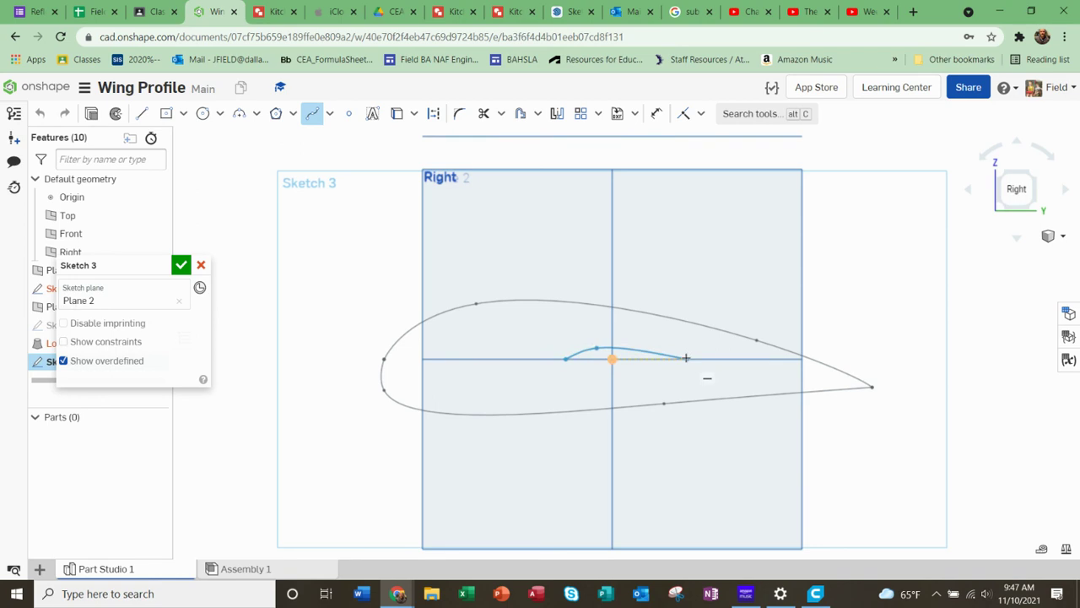
double_click(686, 358)
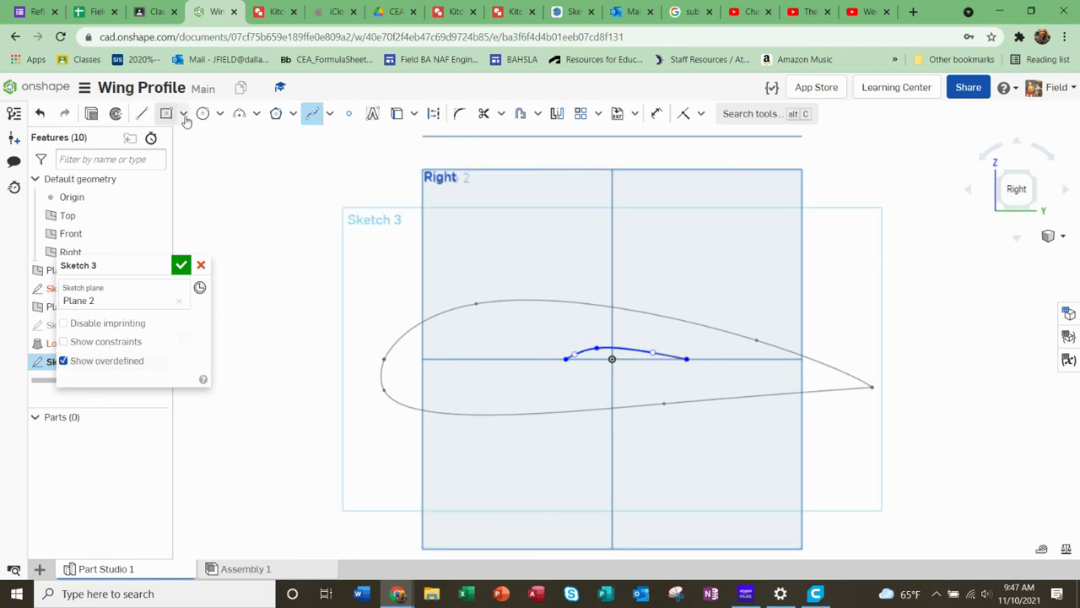
Draw a shallow three-point lower spline joining the new upper spline's ends, closing the small airfoil, and finish the sketch
left_click(312, 122)
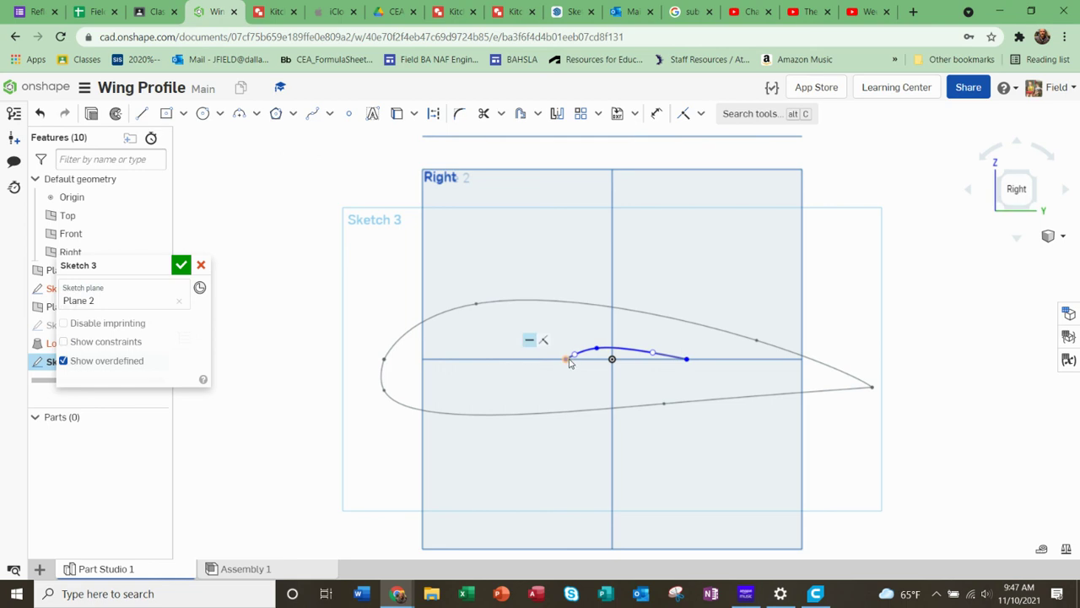
left_click(312, 113)
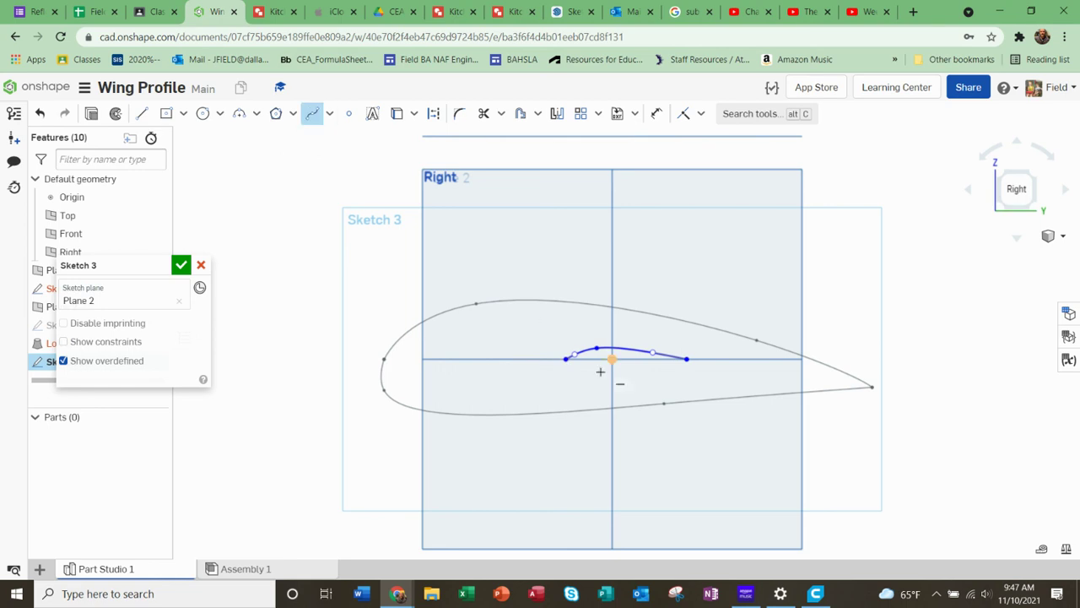
left_click(564, 359)
left_click(687, 359)
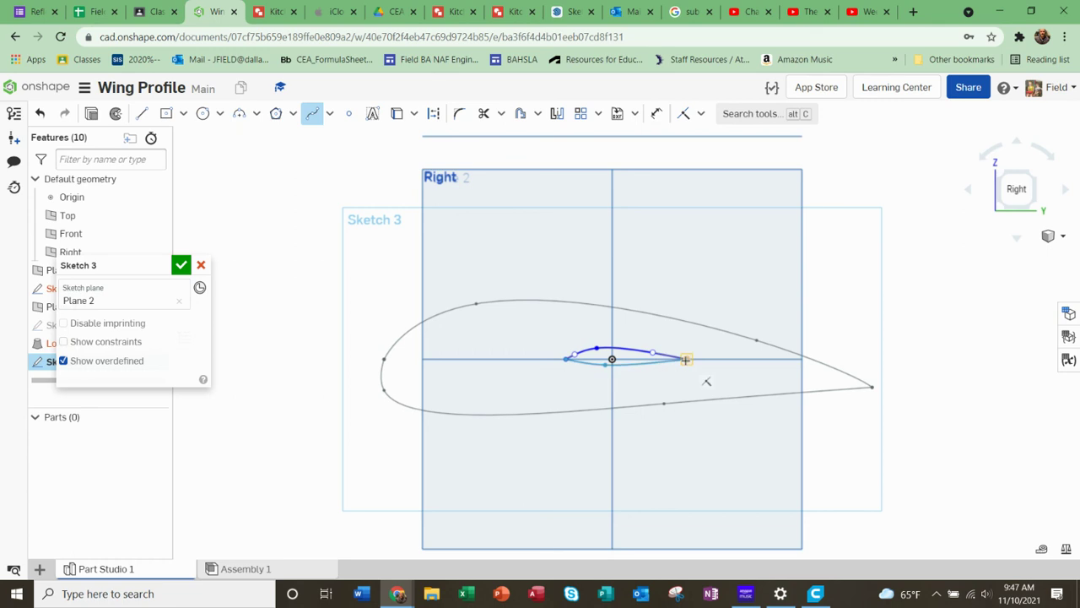
key("Escape")
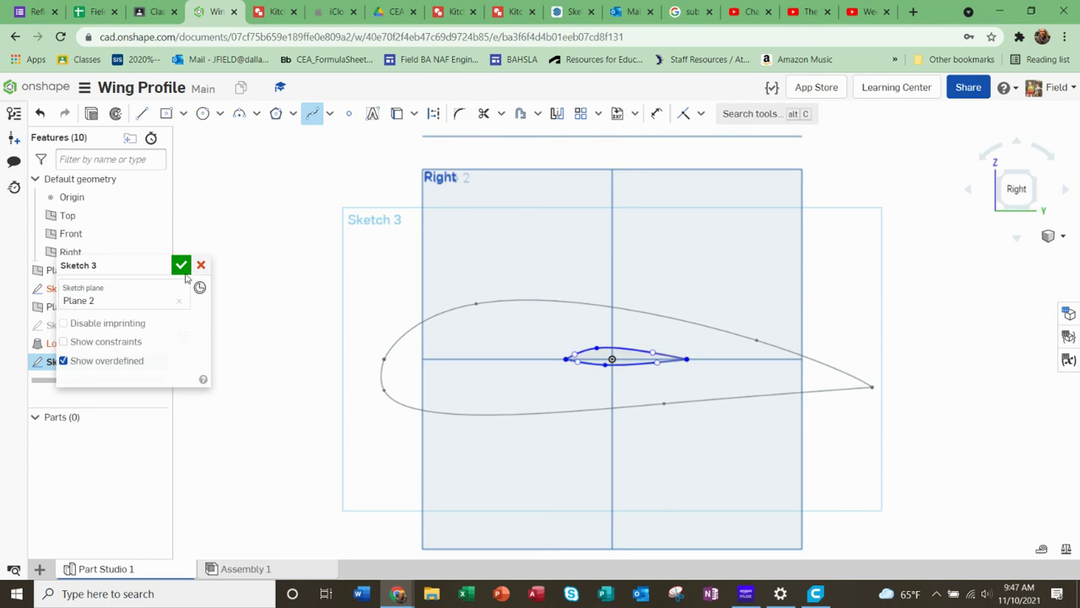
left_click(182, 266)
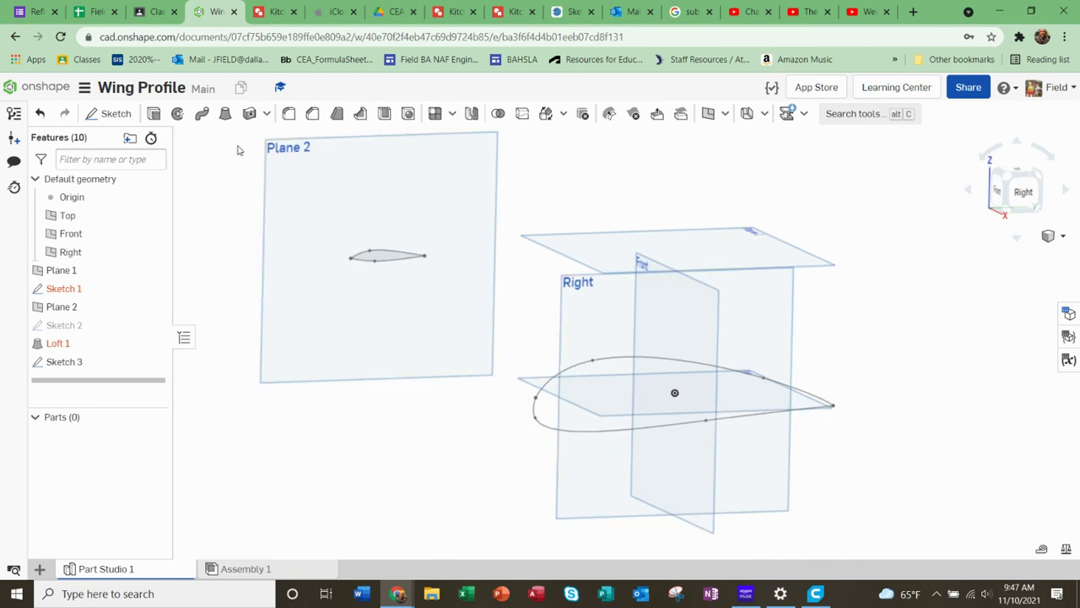
left_click(225, 113)
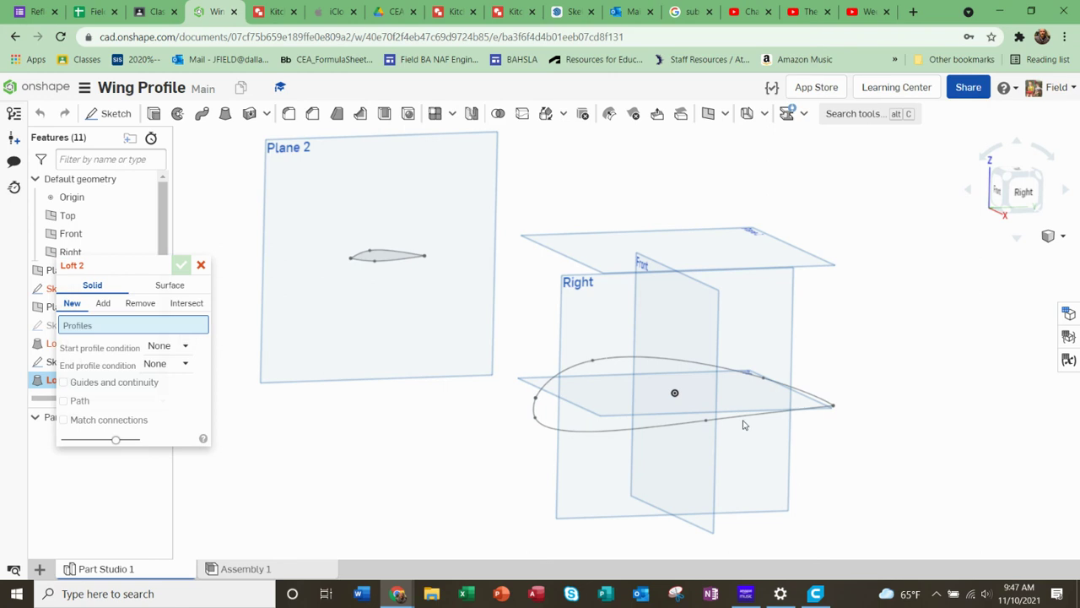
scroll(743, 424, "up", 3)
scroll(808, 409, "up", 3)
scroll(912, 396, "down", 4)
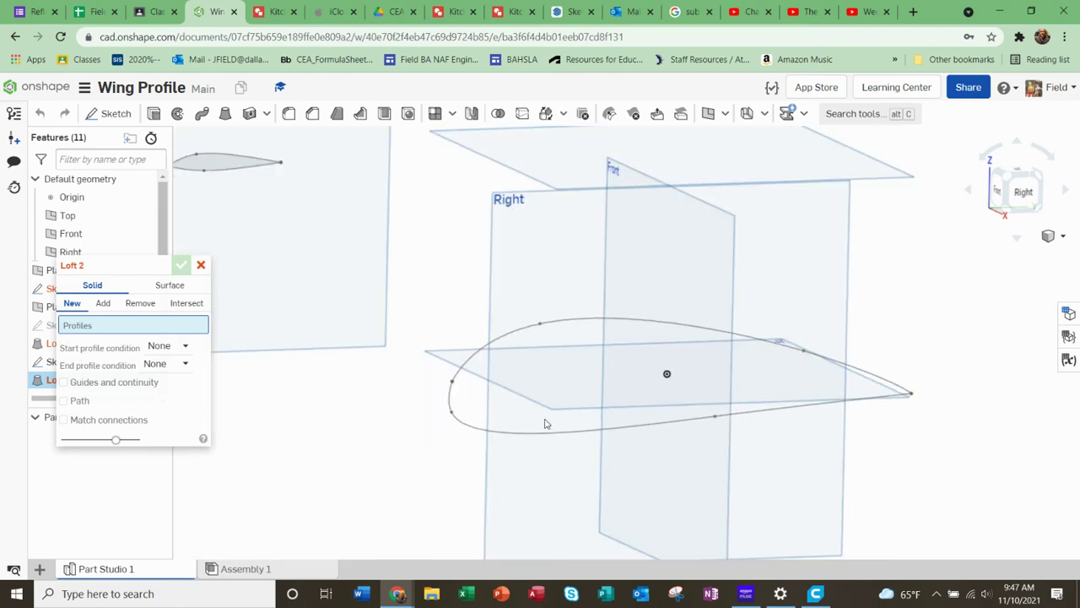
left_click(201, 265)
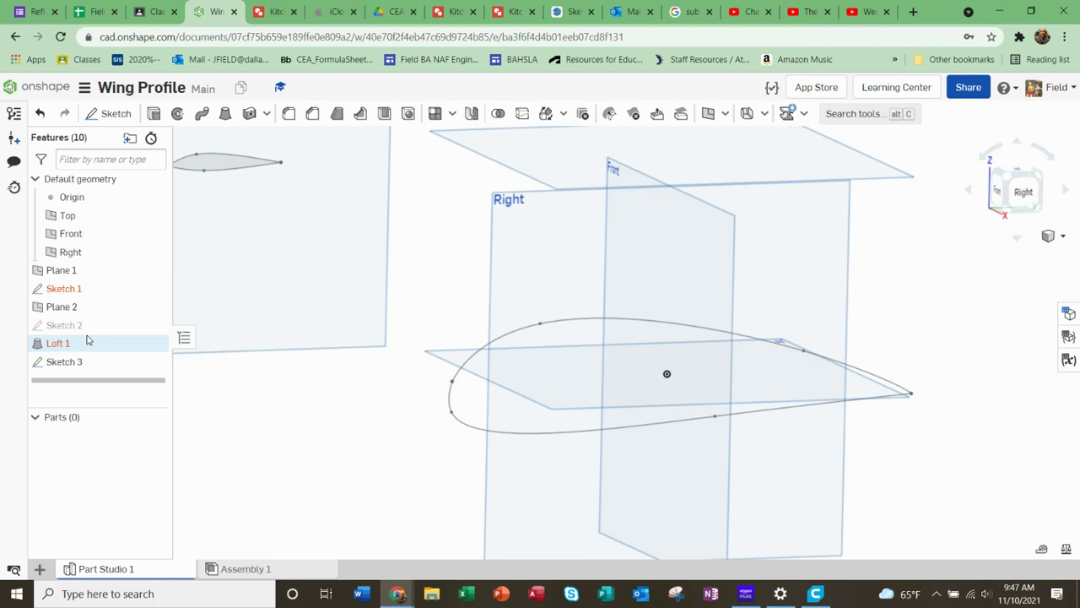
Edit the large airfoil sketch on the Right plane and delete its self-intersecting lower spline
double_click(76, 291)
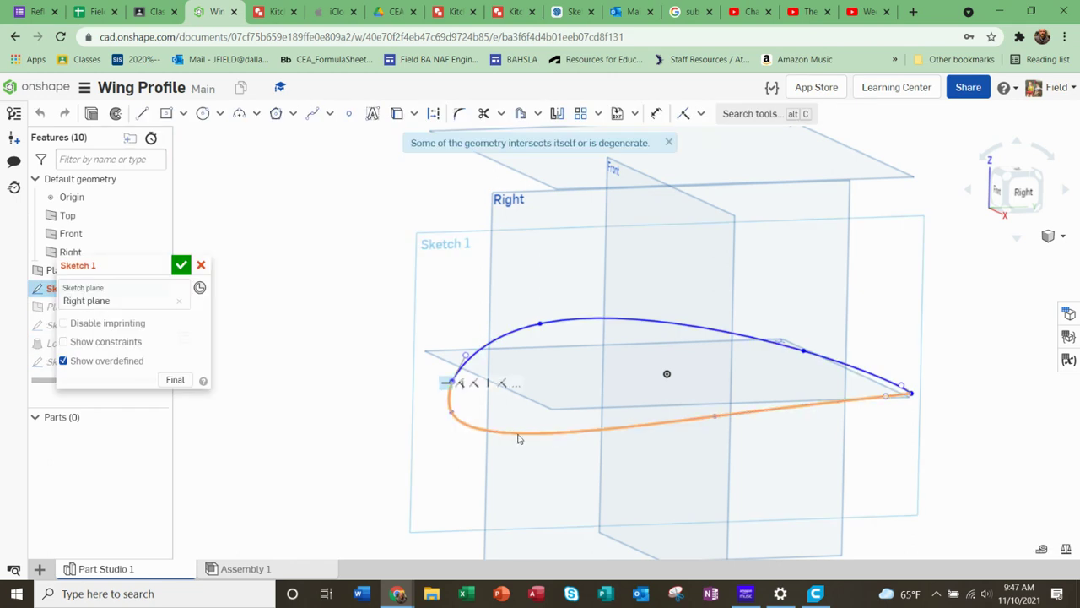
scroll(512, 442, "up", 2)
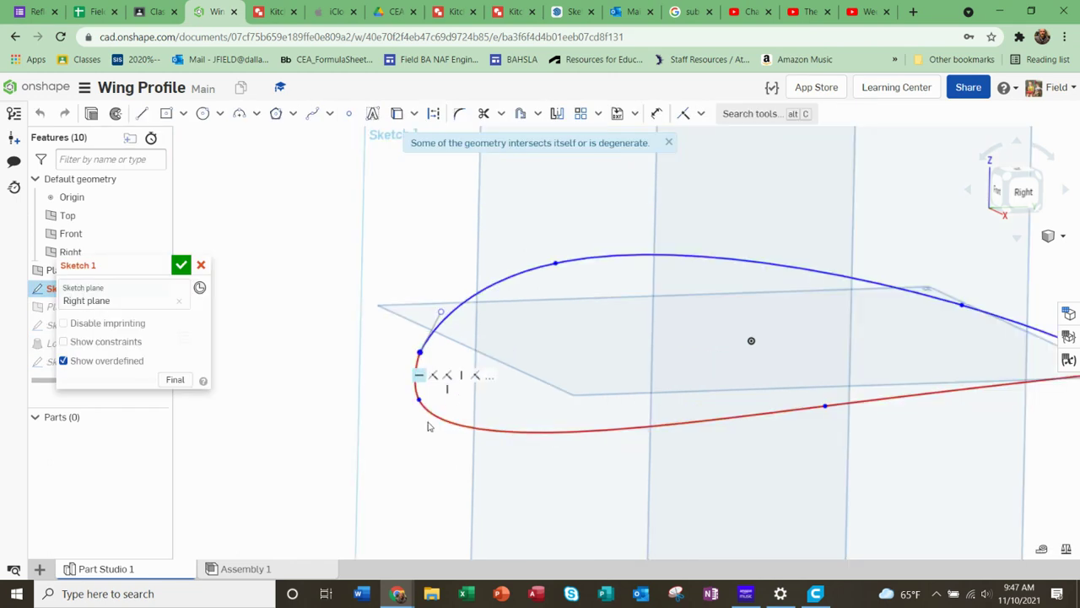
left_click(439, 417)
key("Delete")
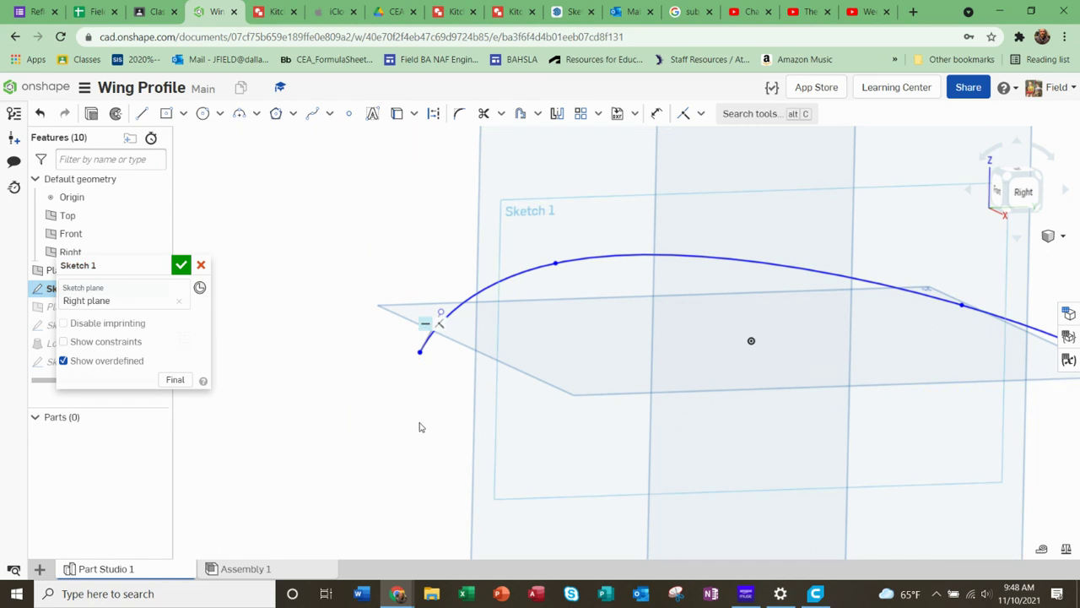
Draw a new lower spline through three intermediate points, joining the upper spline's ends to close the large airfoil, and finish the sketch
scroll(503, 430, "down", 2)
key("n")
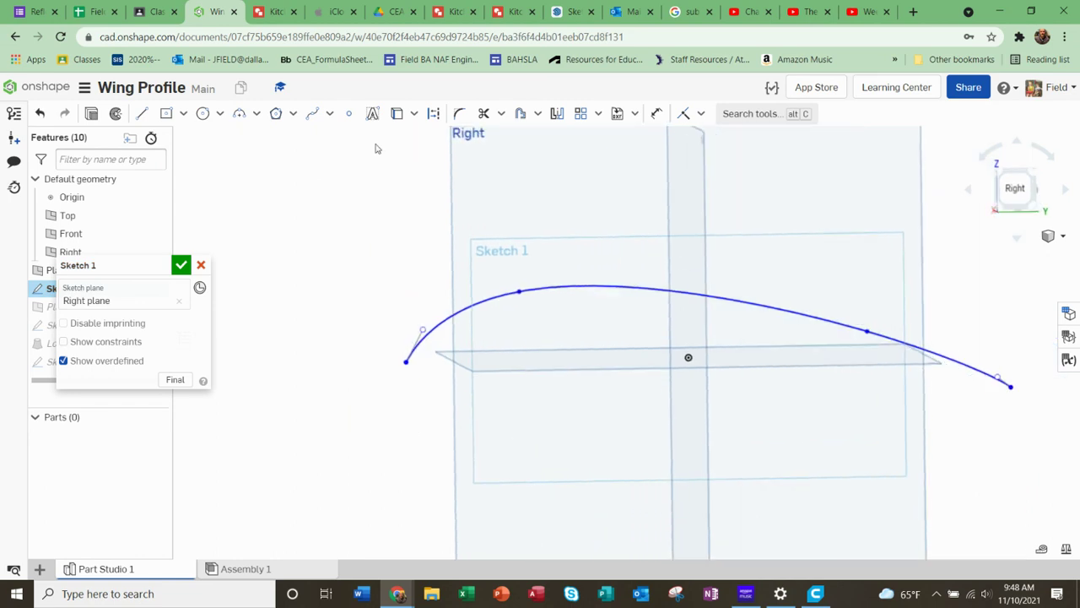
left_click(311, 113)
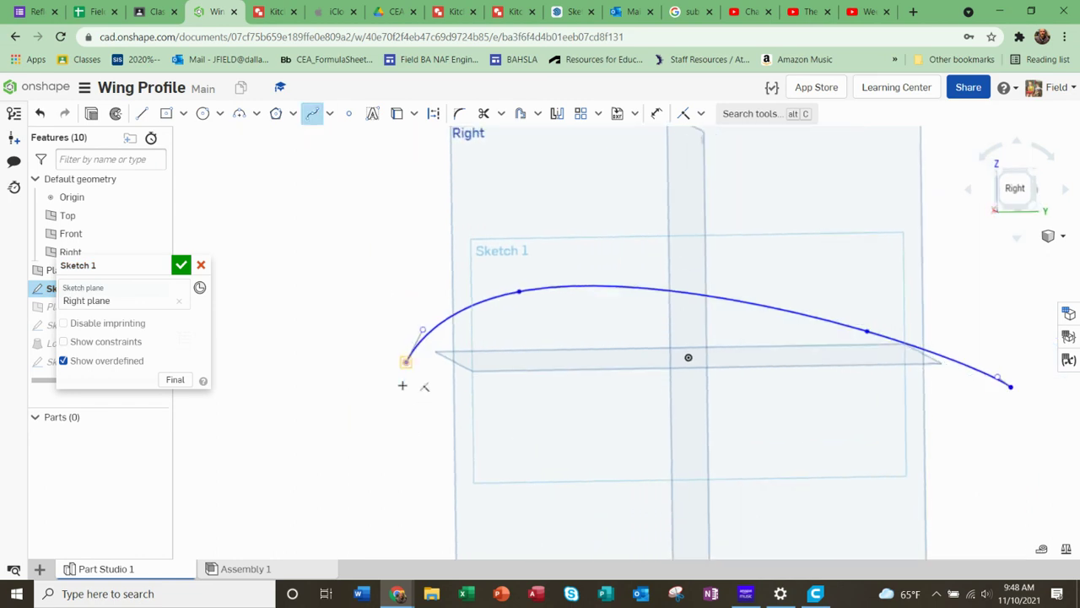
left_click(399, 392)
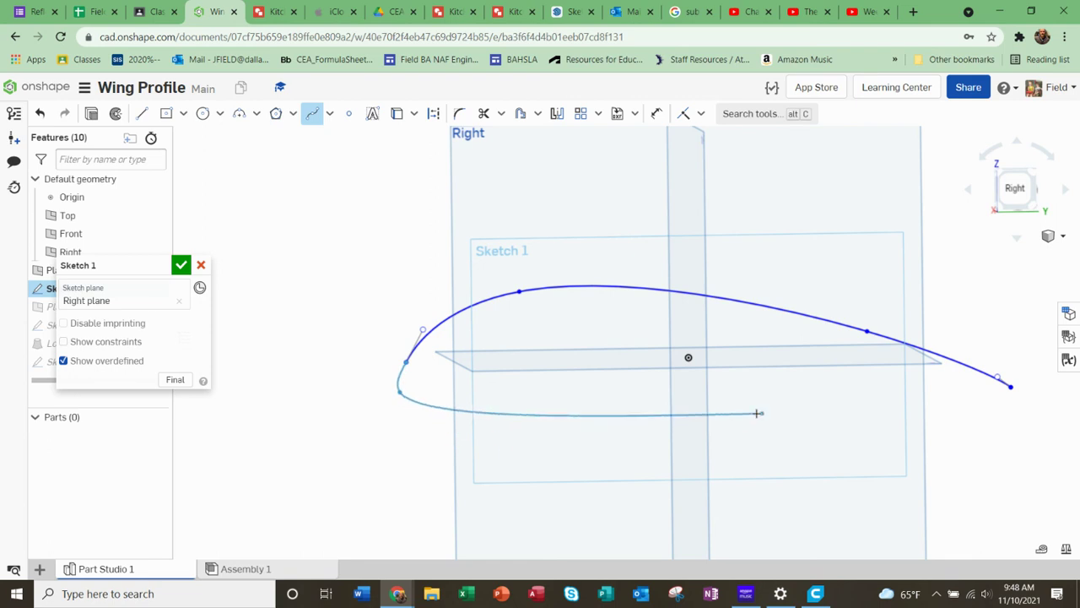
left_click(661, 406)
left_click(524, 413)
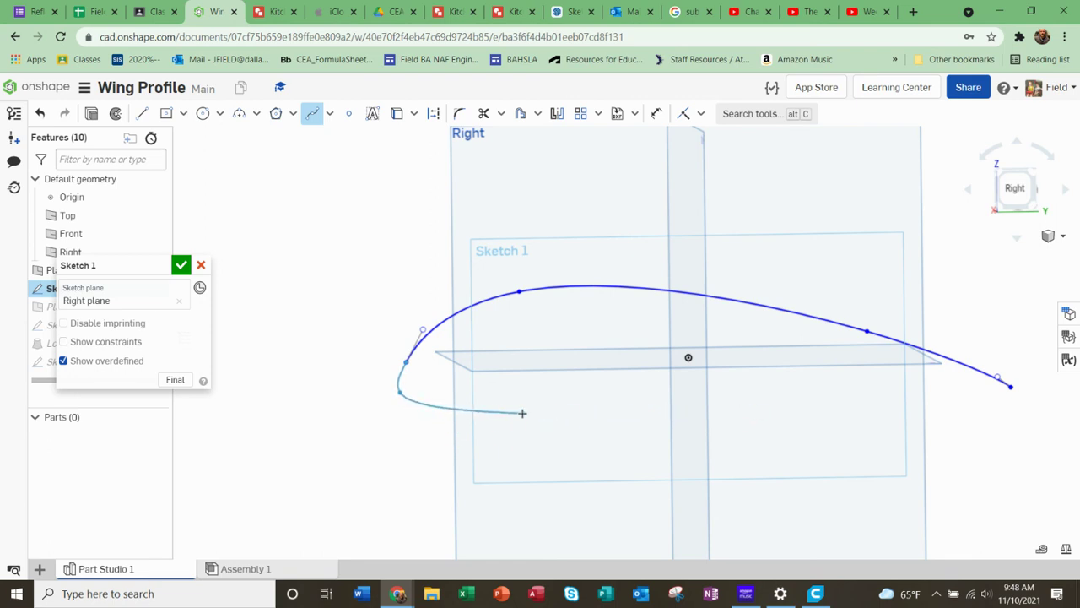
left_click(966, 395)
left_click(1011, 387)
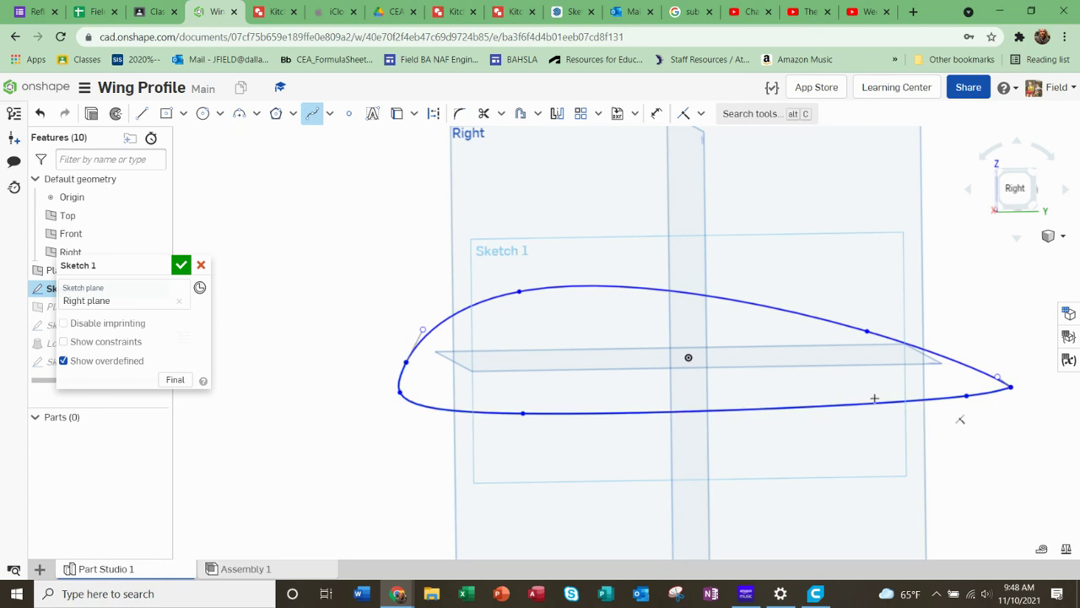
left_click(180, 266)
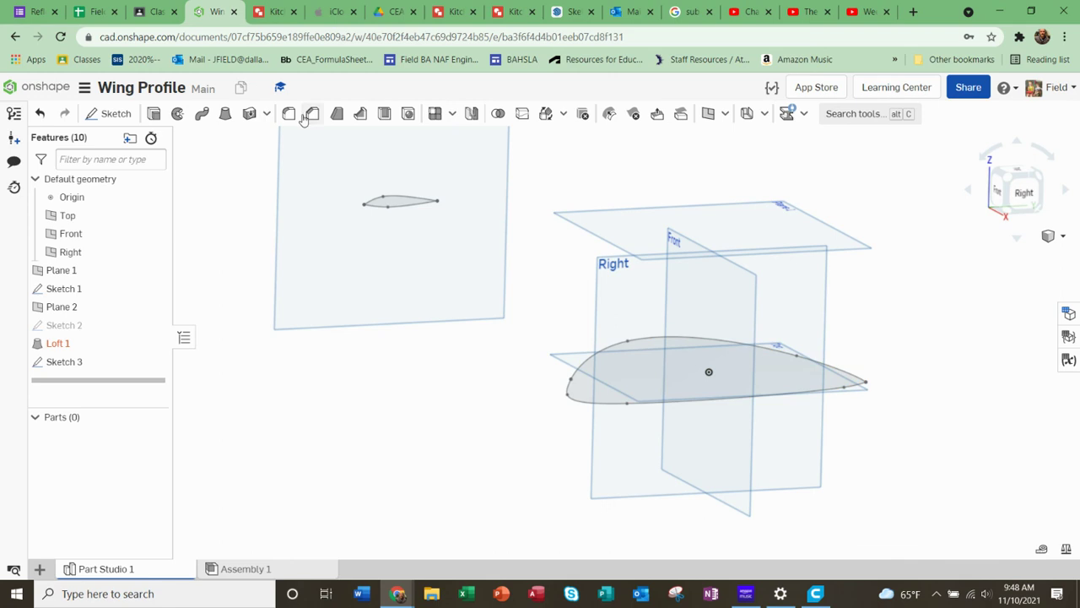
Create a new solid loft from the large airfoil face on the Right plane to the small airfoil face on Plane 2
left_click(225, 114)
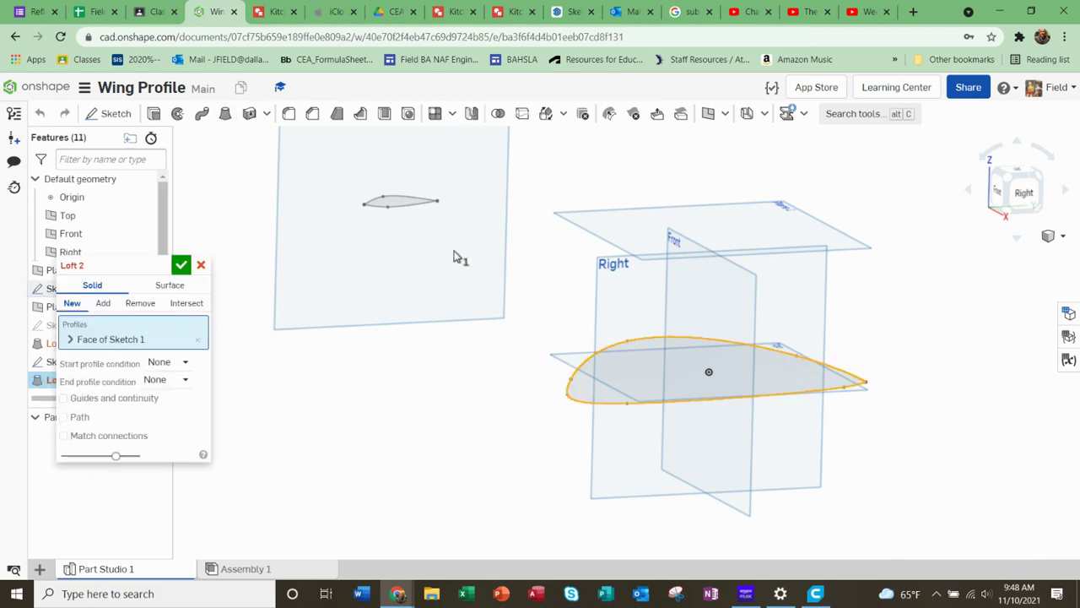
left_click(401, 205)
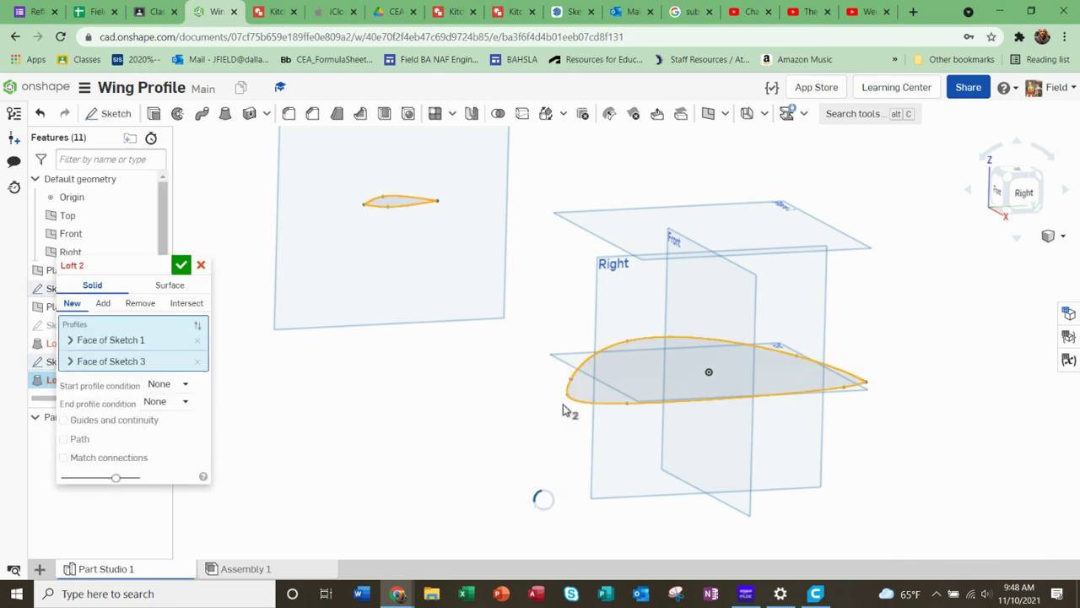
right_click_drag(651, 417, 489, 402)
right_click_drag(547, 381, 530, 382)
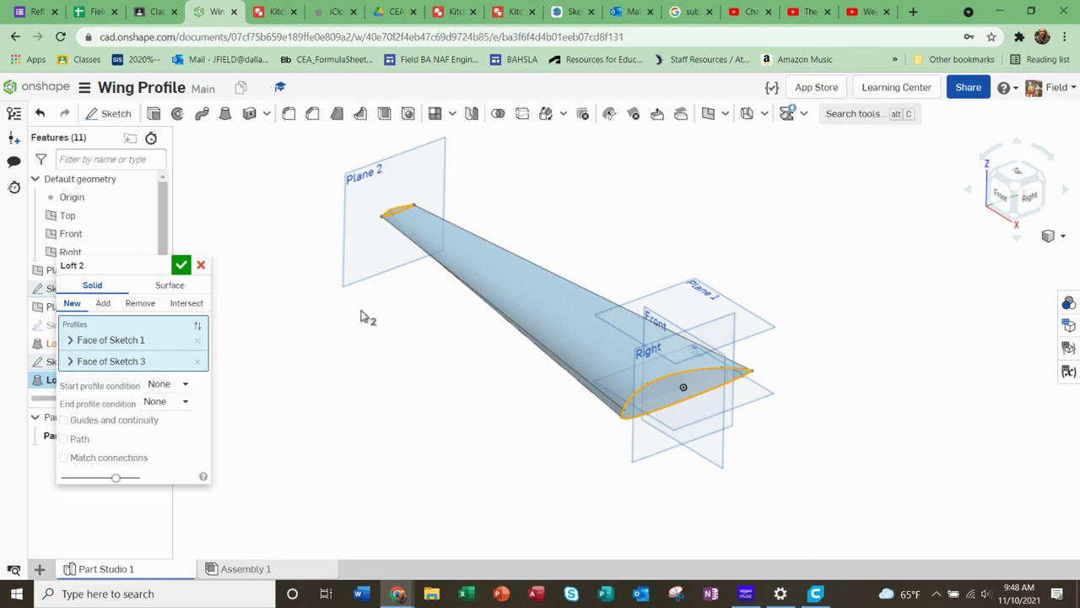
left_click(1001, 194)
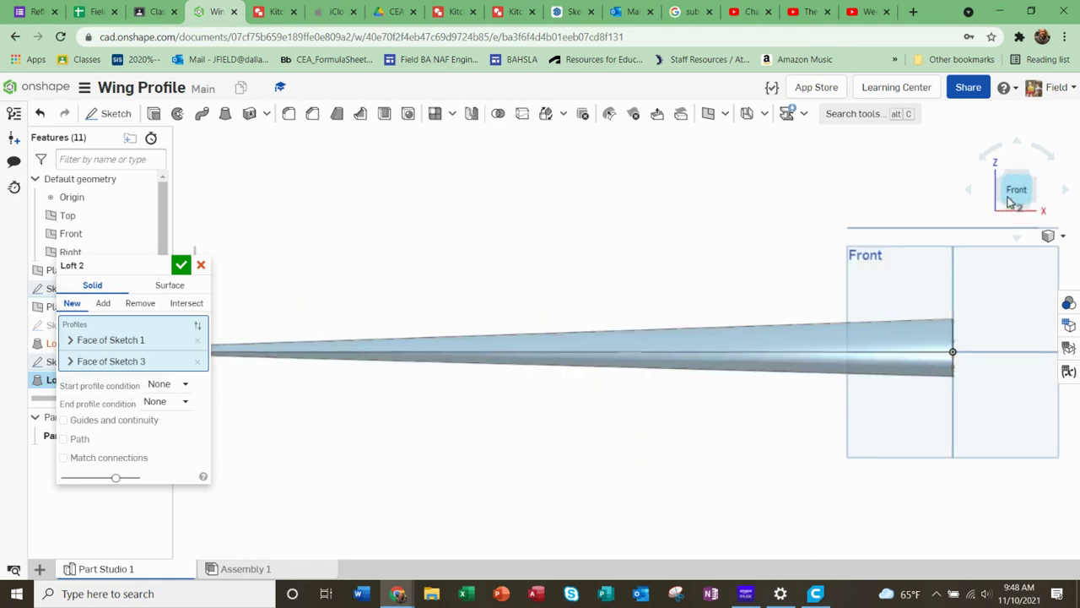
right_click_drag(735, 434, 662, 430)
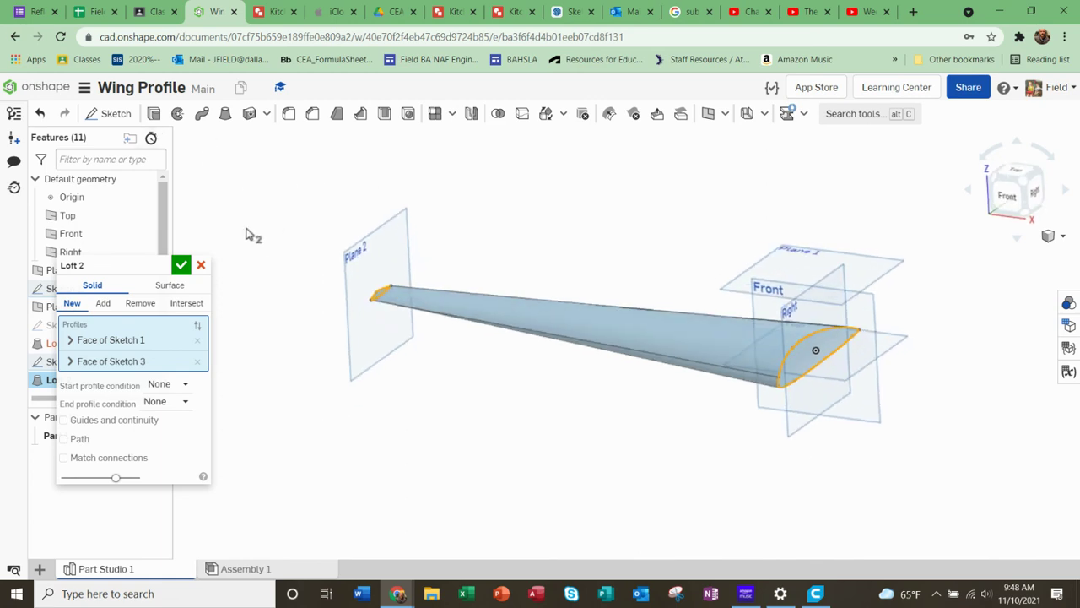
left_click(180, 265)
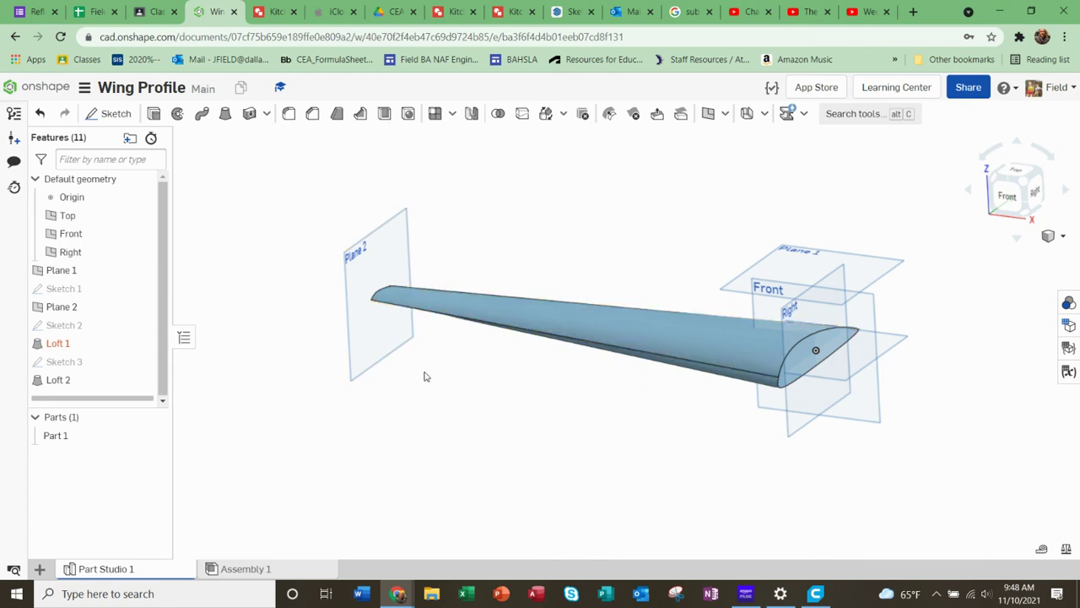
Suppress the wing's Loft 2 feature
left_click(82, 381)
right_click(84, 381)
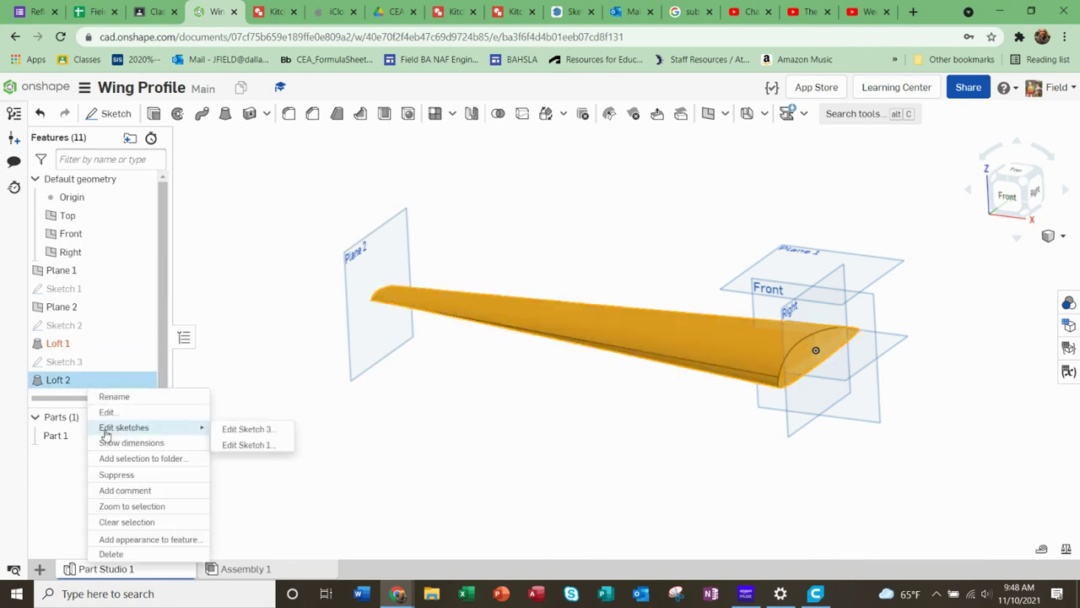
left_click(113, 475)
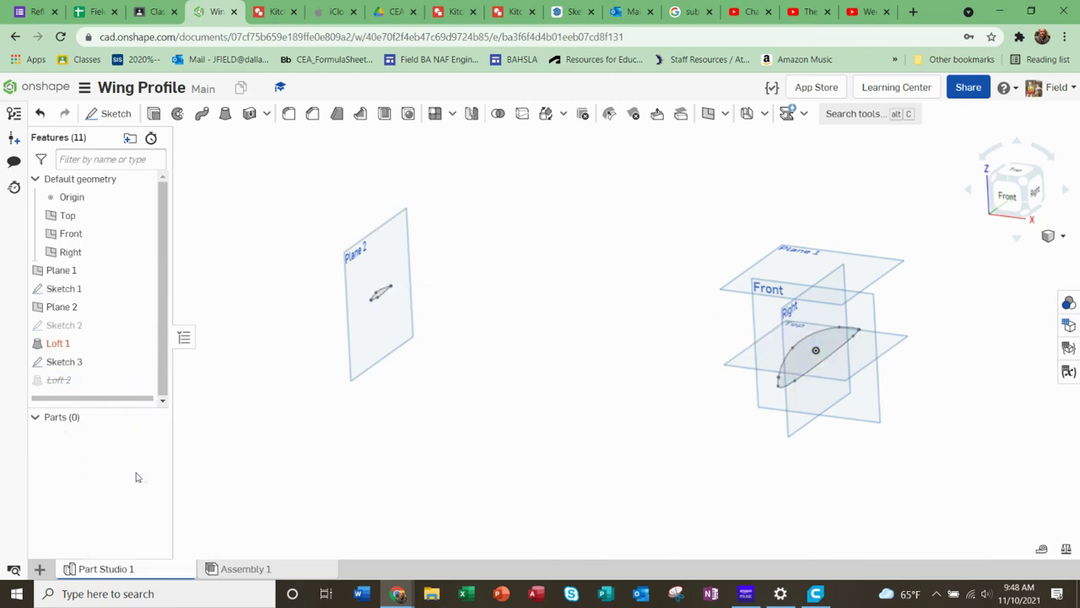
Start a sketch on the Front plane and use Intersection to bring in where both airfoil faces cross it
left_click(877, 316)
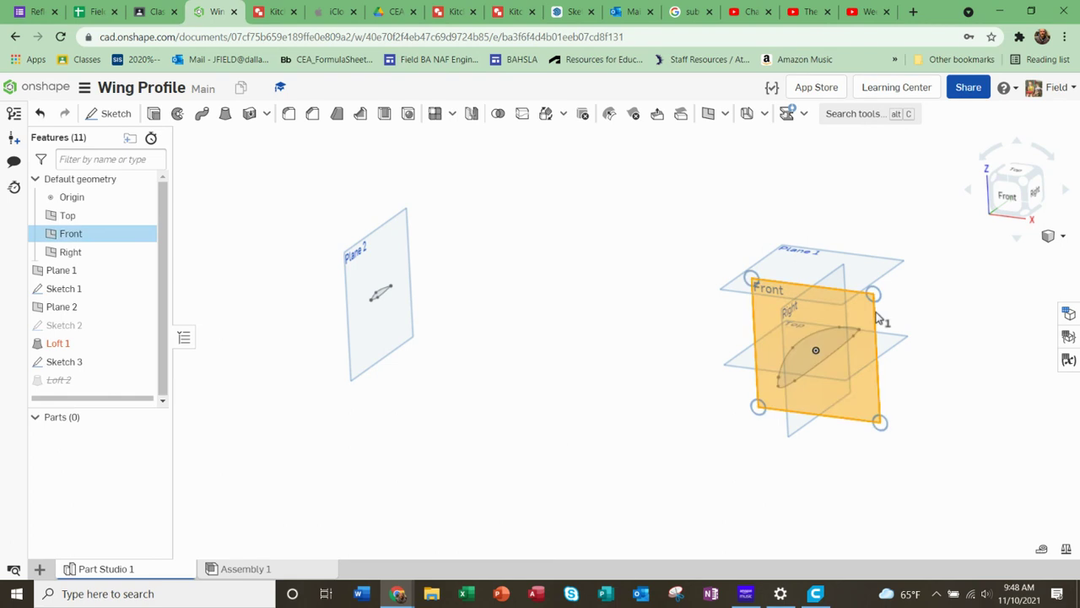
left_click(924, 316)
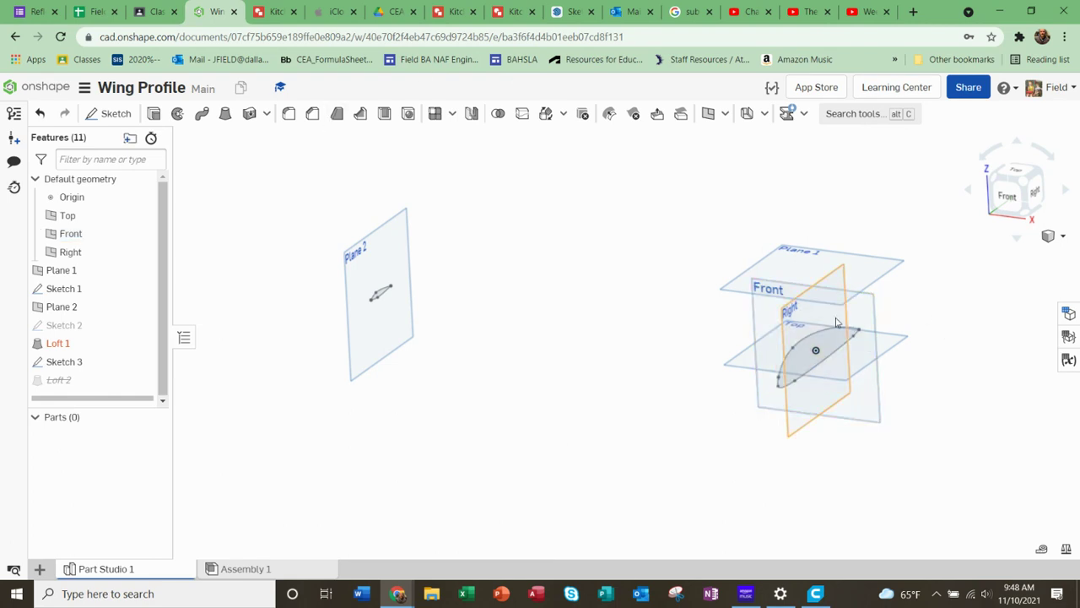
right_click(875, 314)
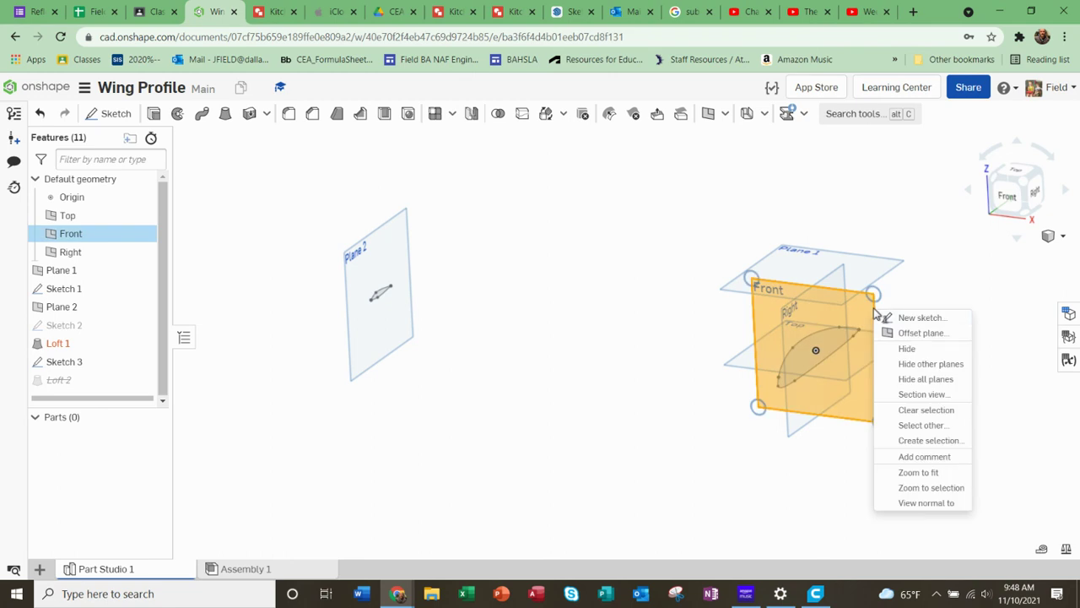
left_click(920, 318)
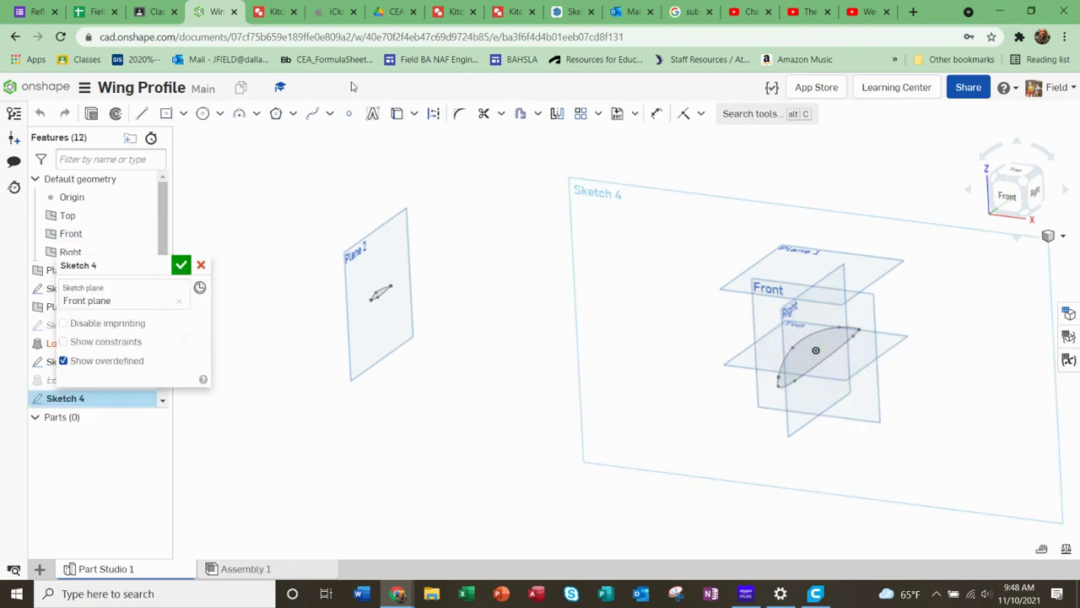
left_click(313, 114)
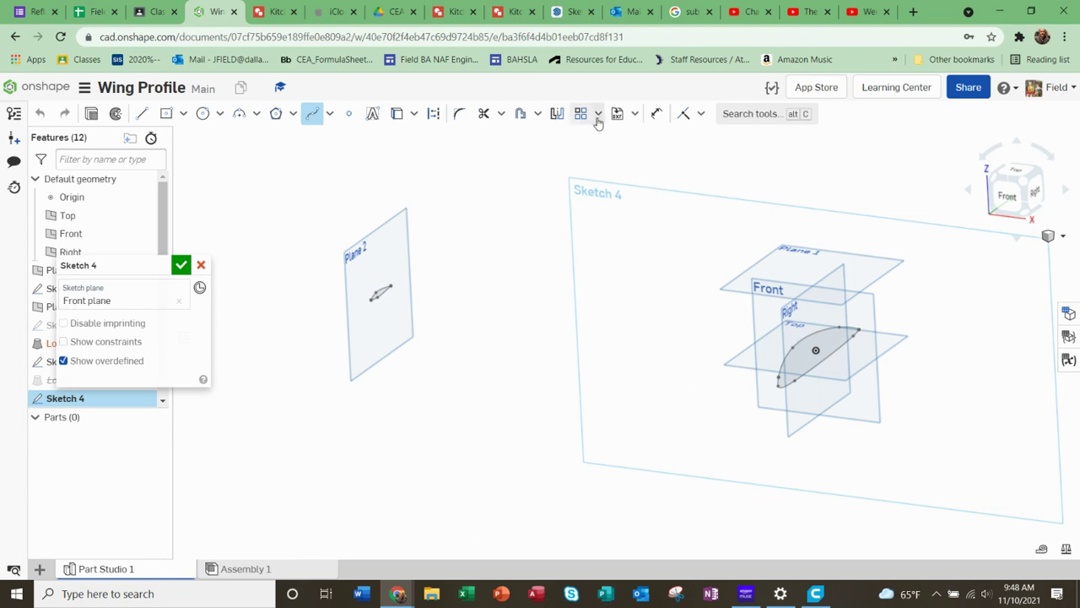
left_click(535, 115)
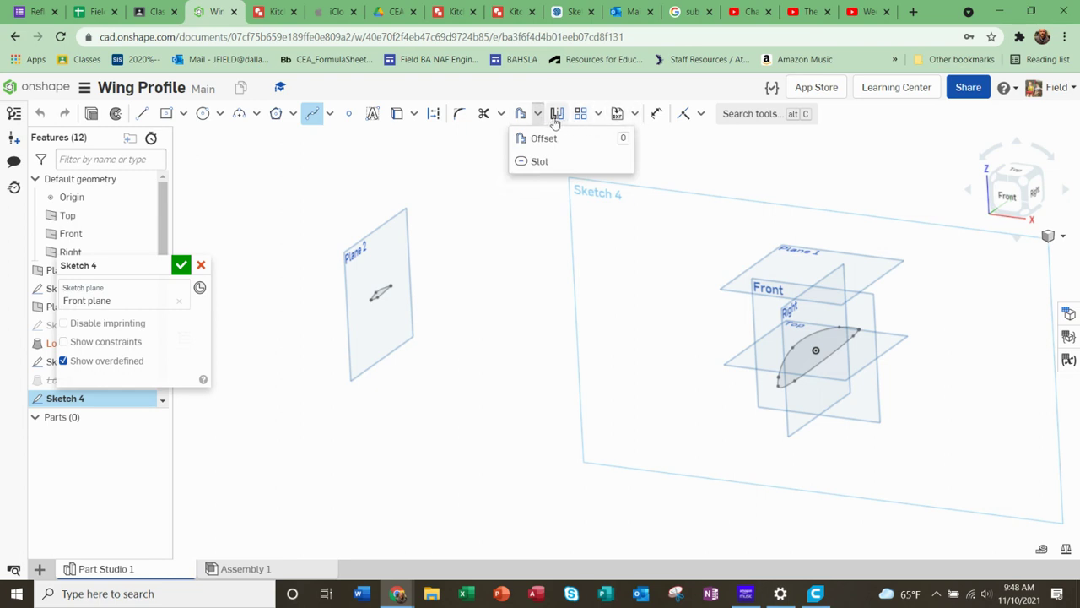
left_click(414, 114)
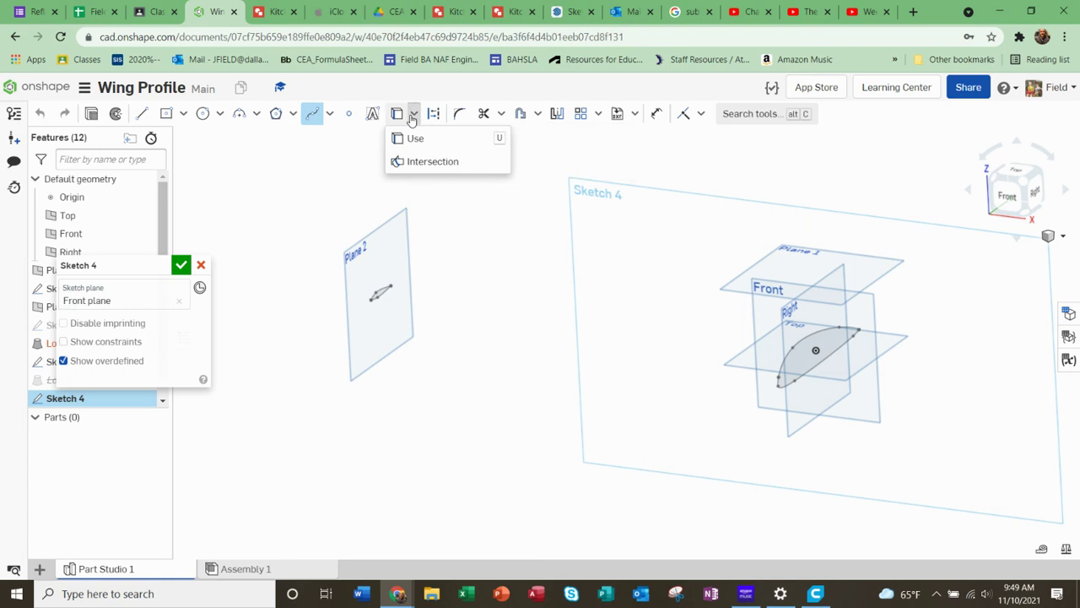
left_click(417, 162)
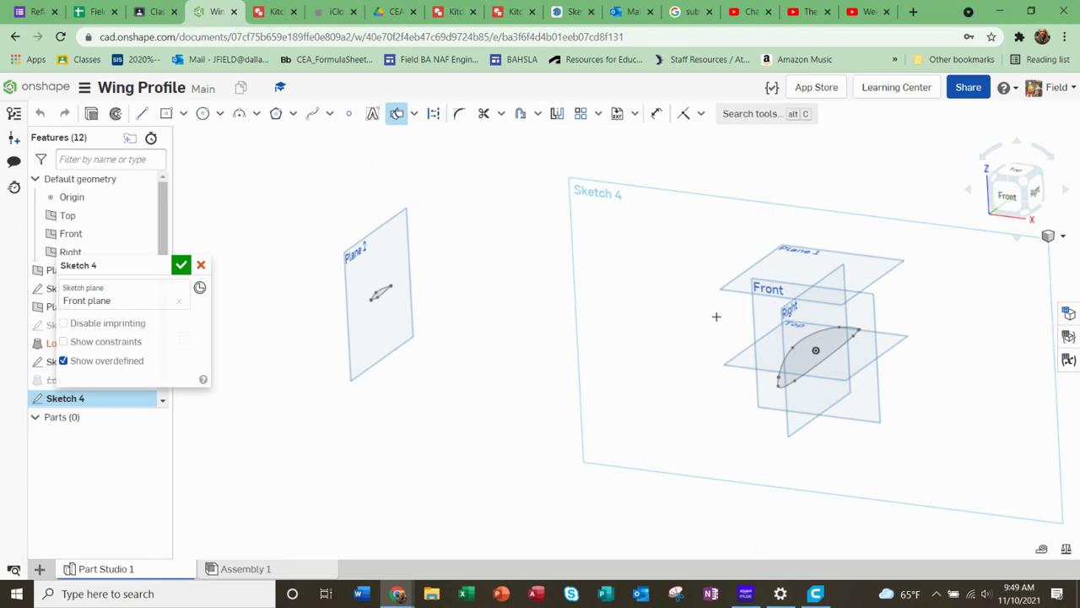
left_click(804, 353)
mouse_move(390, 314)
right_mouse_down()
mouse_move(385, 361)
mouse_move(500, 327)
mouse_move(589, 337)
mouse_move(540, 342)
mouse_move(627, 325)
right_mouse_up()
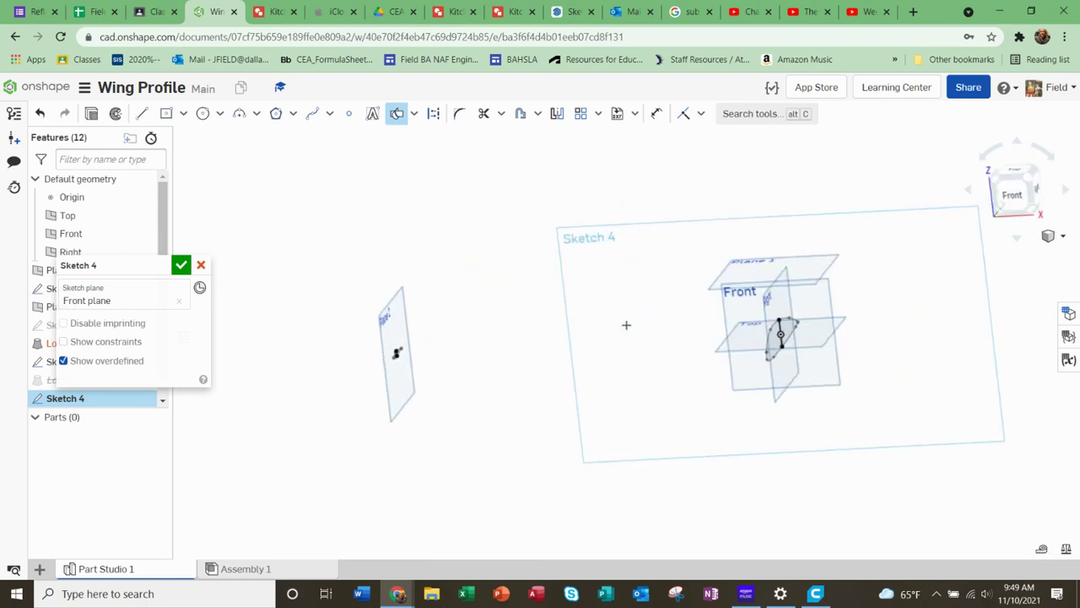
Draw an upward-arching spline through one intermediate point, from the large airfoil's upper intersection endpoint to the small airfoil's, and finish the sketch
left_click(311, 113)
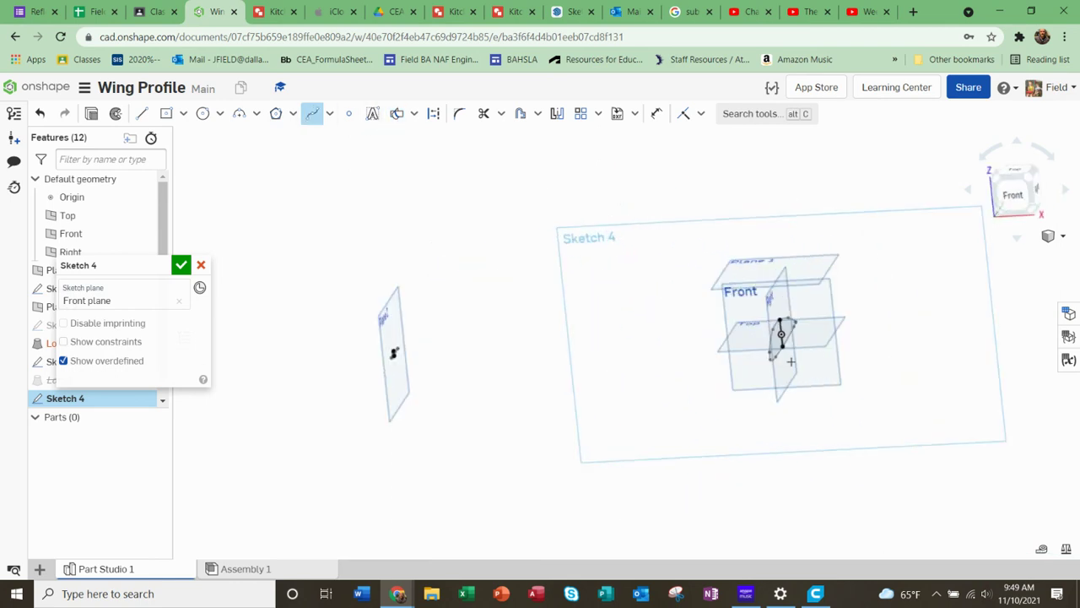
scroll(791, 361, "up", 5)
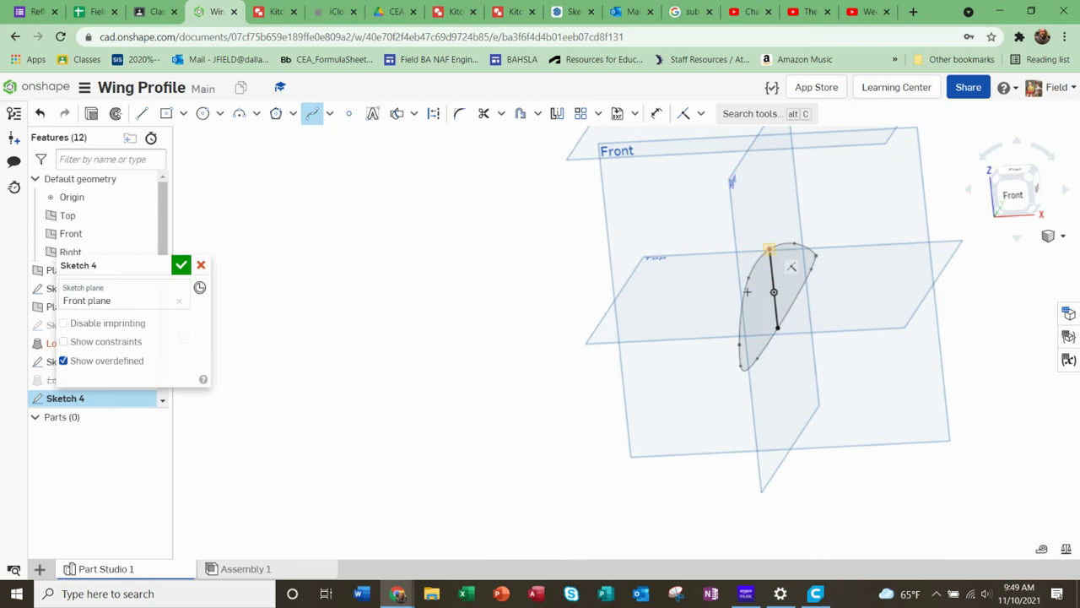
scroll(746, 292, "down", 5)
middle_click_drag(663, 292, 691, 266)
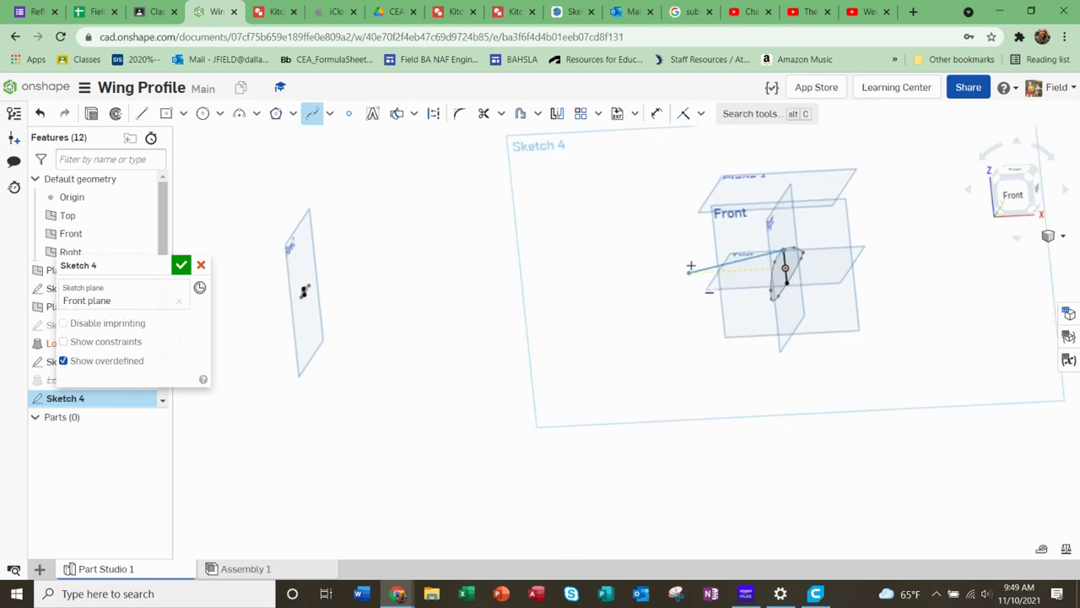
key("Up")
key("Left")
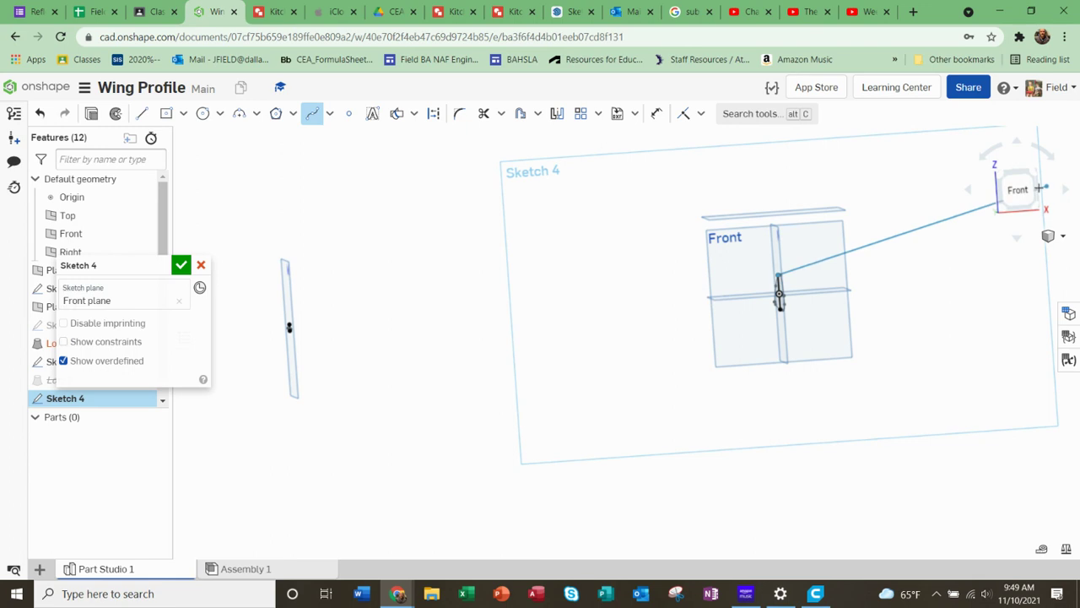
left_click(1018, 189)
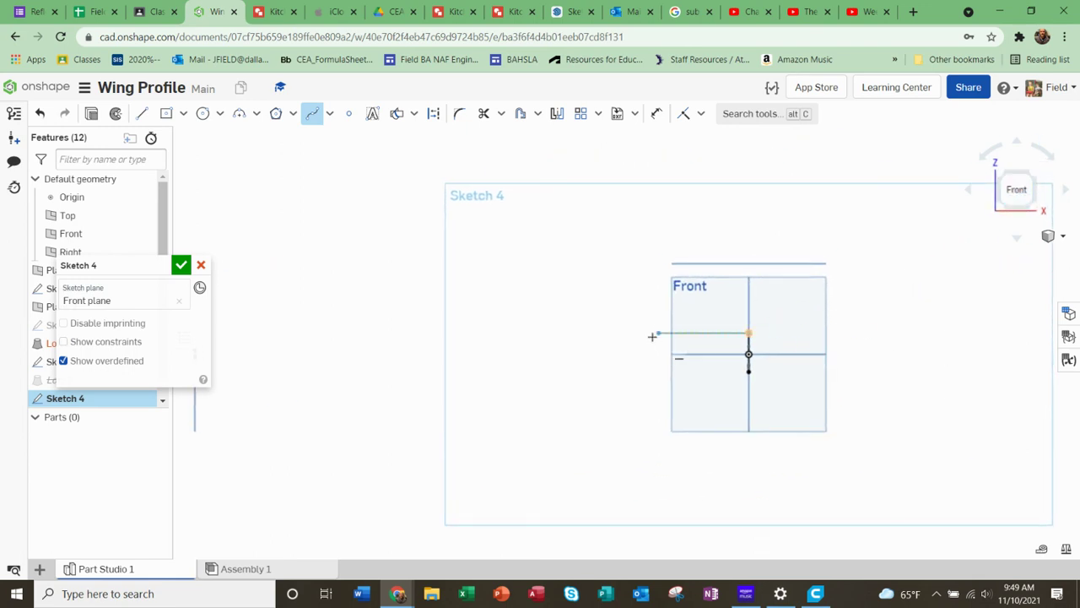
left_click(608, 299)
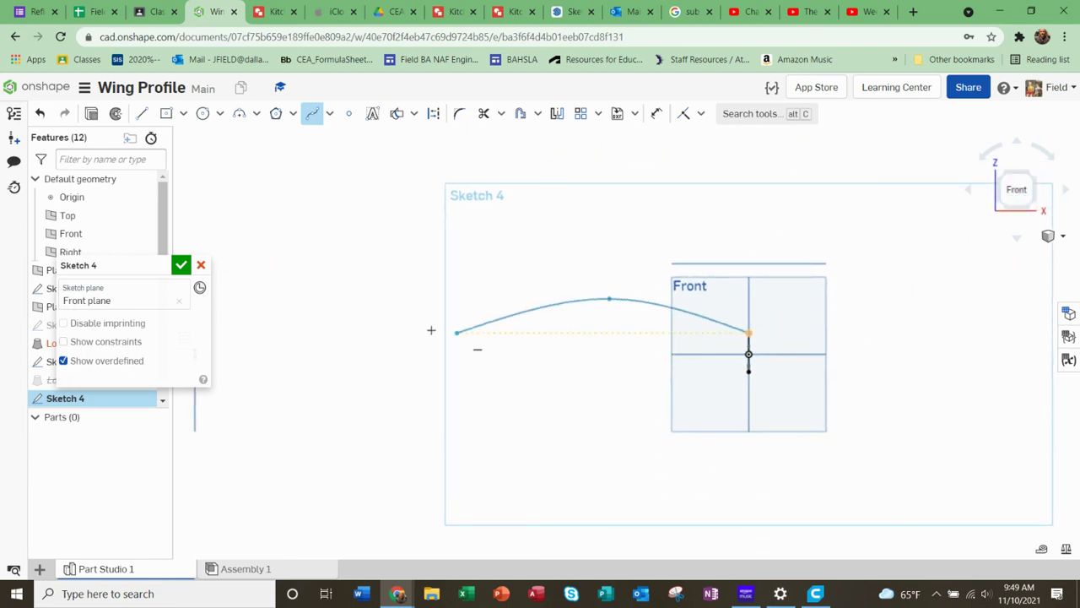
scroll(432, 331, "down", 3)
scroll(281, 345, "up", 5)
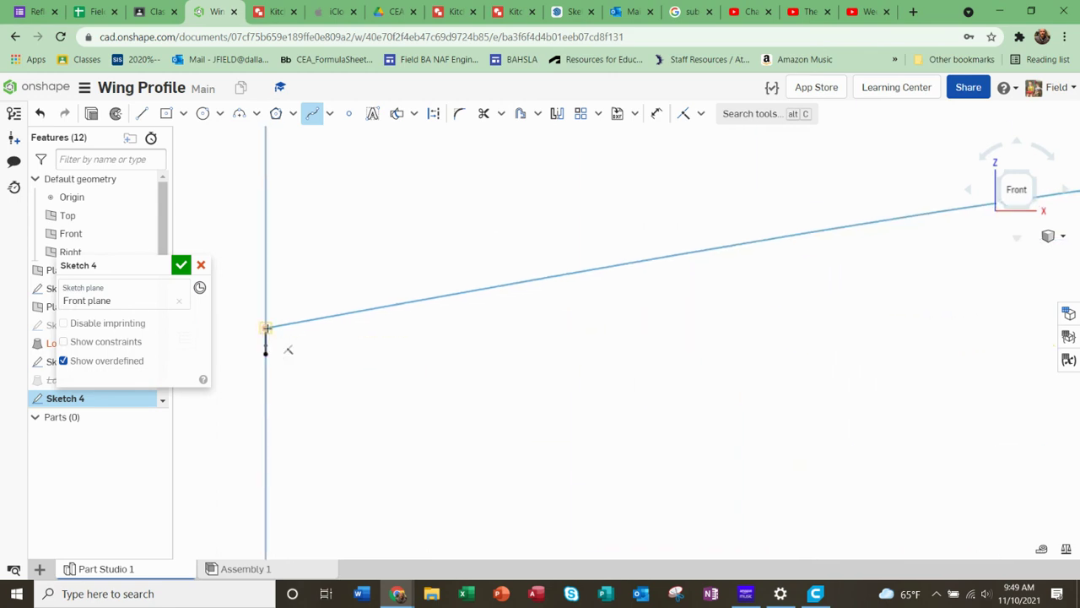
double_click(266, 327)
scroll(265, 338, "down", 3)
right_click_drag(363, 362, 476, 384)
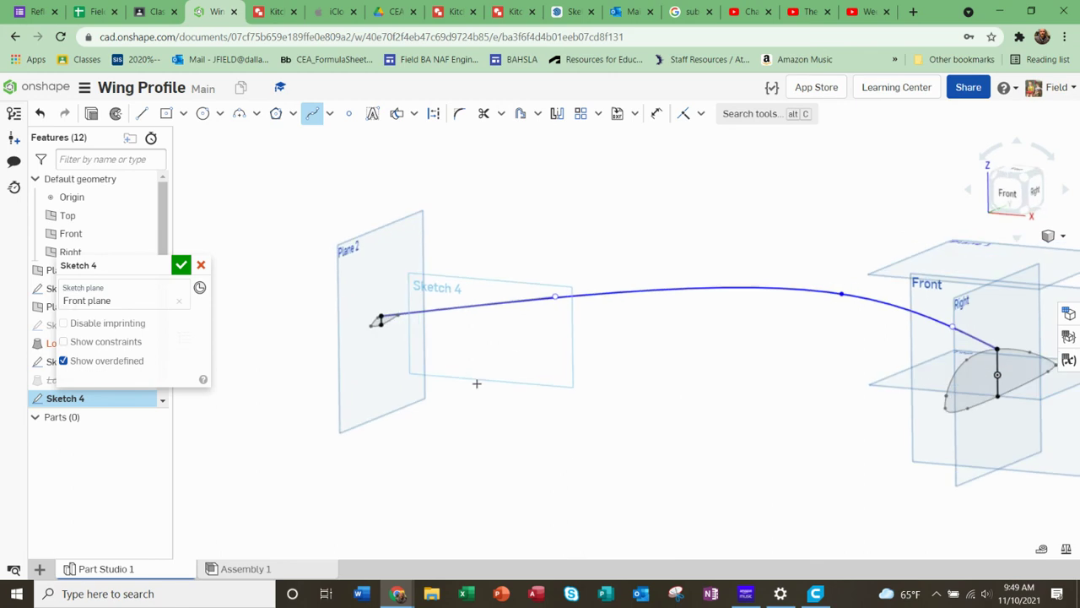
left_click(181, 266)
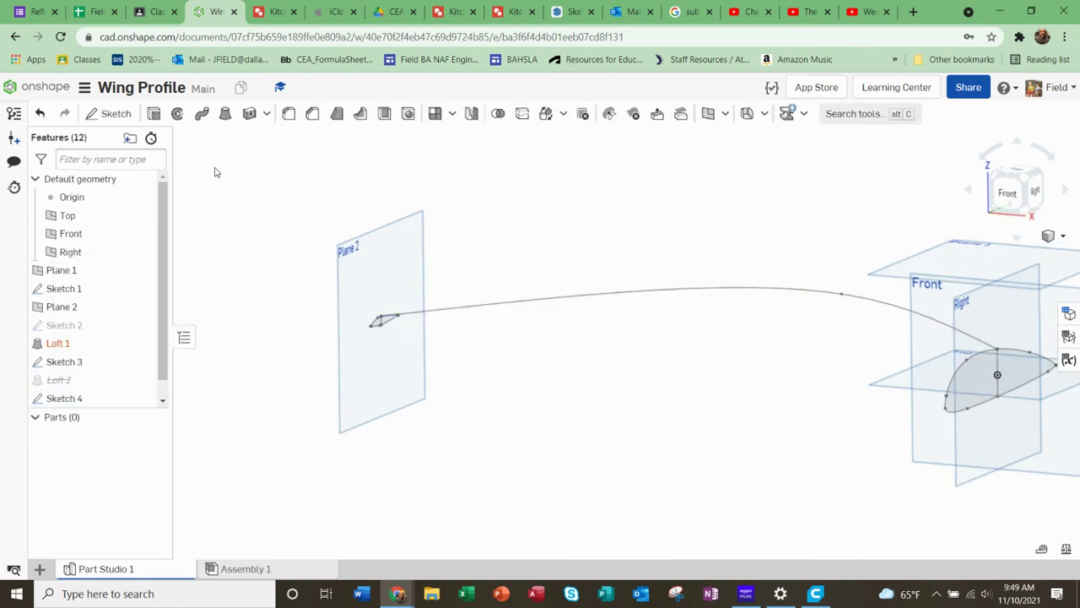
Set up a new solid loft from the large airfoil face on the Right plane to the small airfoil face on Plane 2
left_click(226, 115)
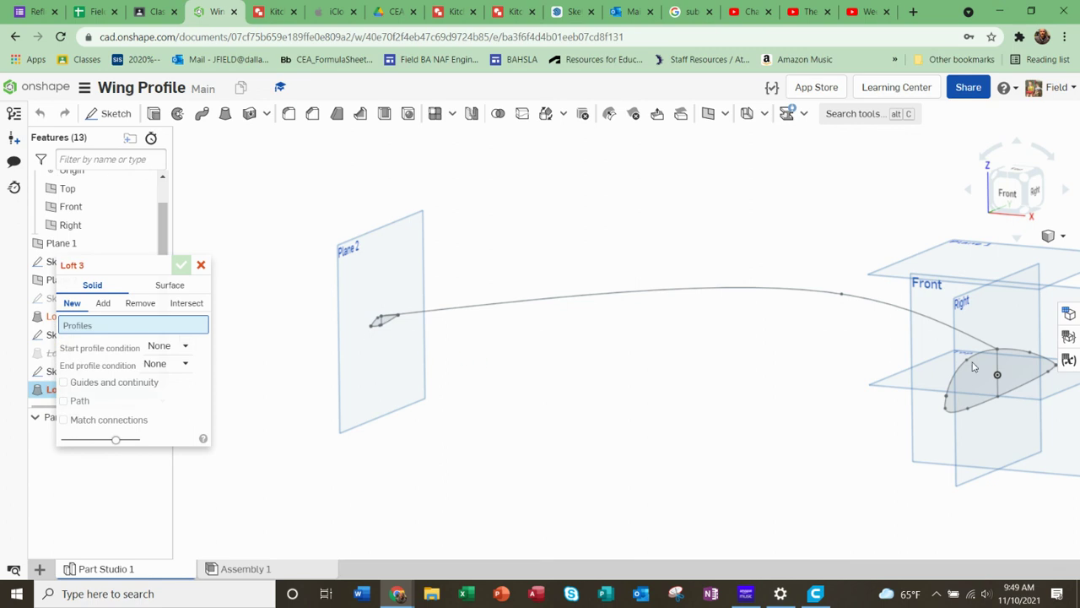
left_click(989, 378)
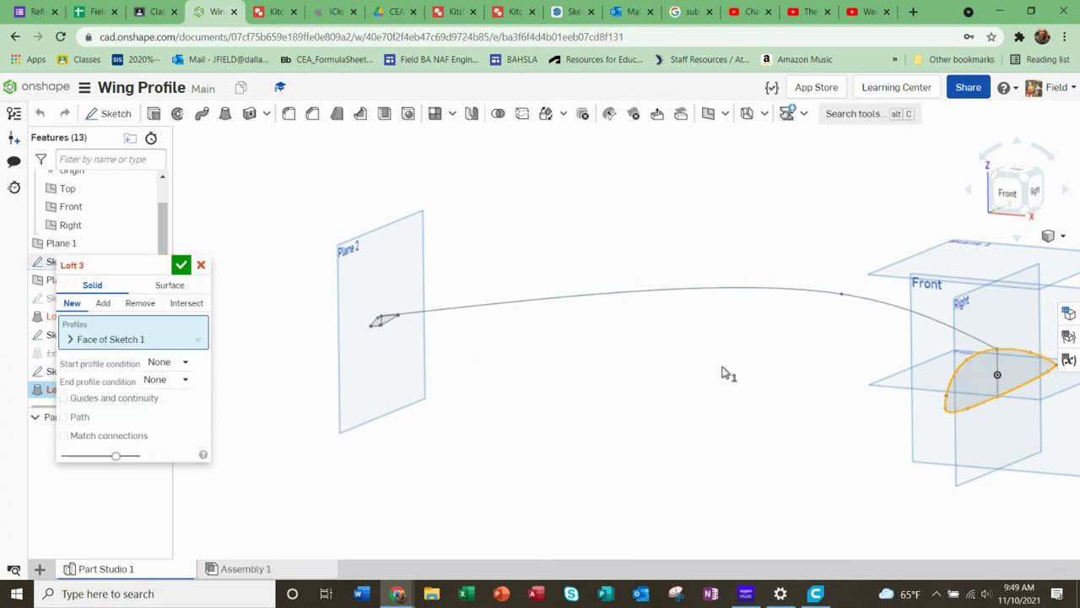
scroll(379, 328, "up", 5)
left_click(384, 309)
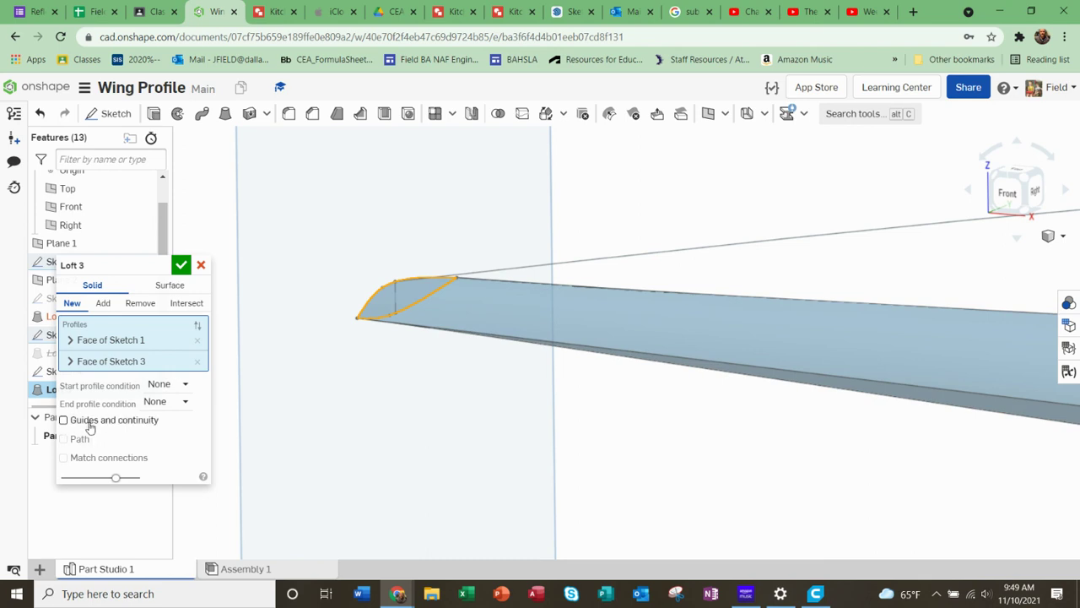
Try the arched Sketch 4 spline as a guide curve for the loft and inspect the preview from several angles
left_click(88, 421)
left_click(655, 255)
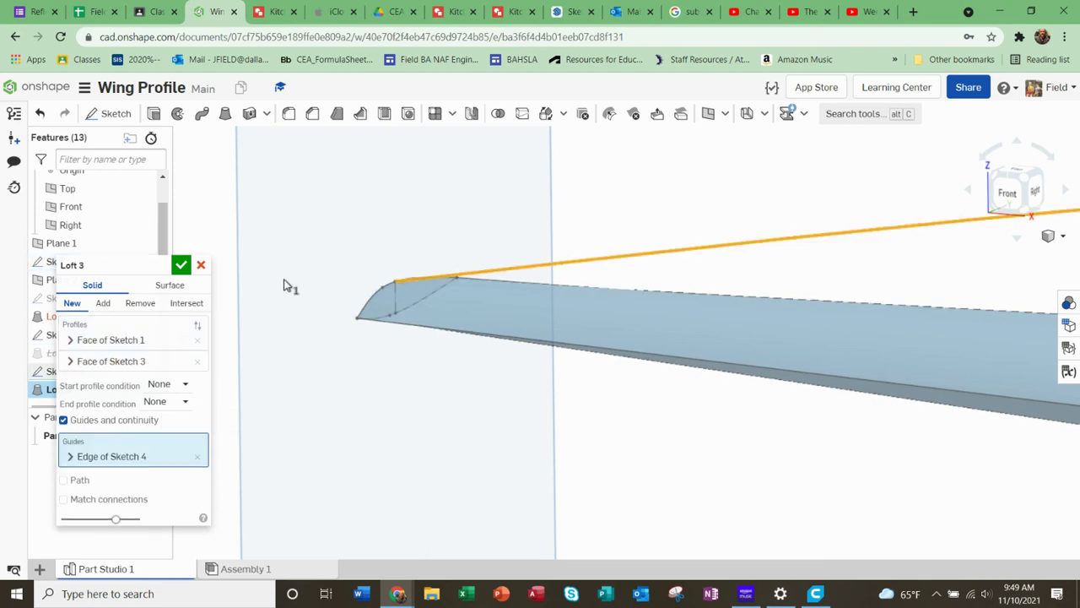
scroll(384, 272, "down", 3)
scroll(383, 274, "down", 5)
right_click_drag(581, 295, 540, 295)
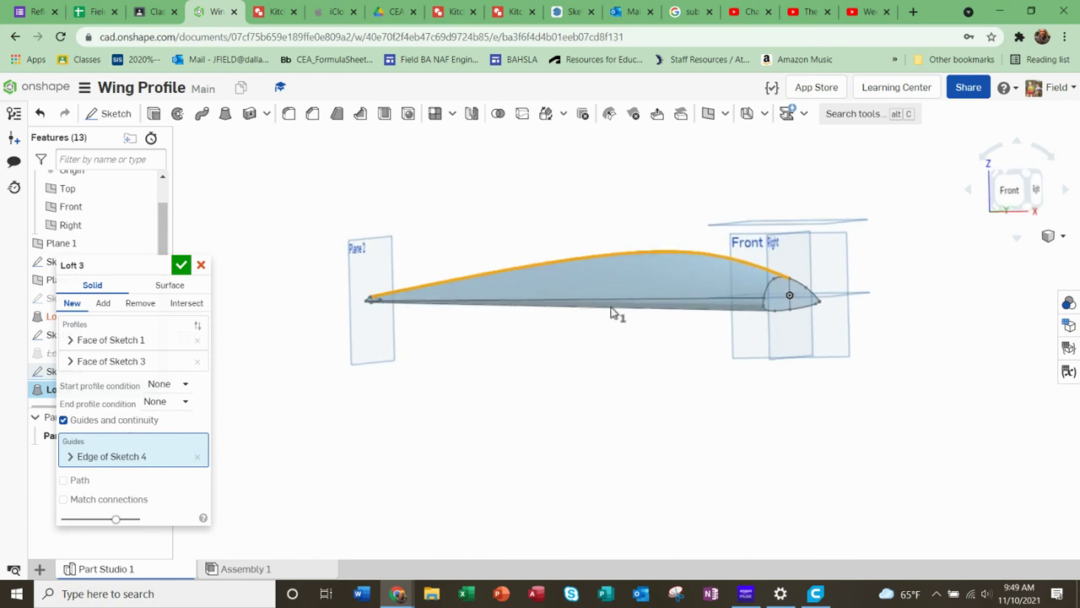
right_click_drag(613, 313, 667, 325)
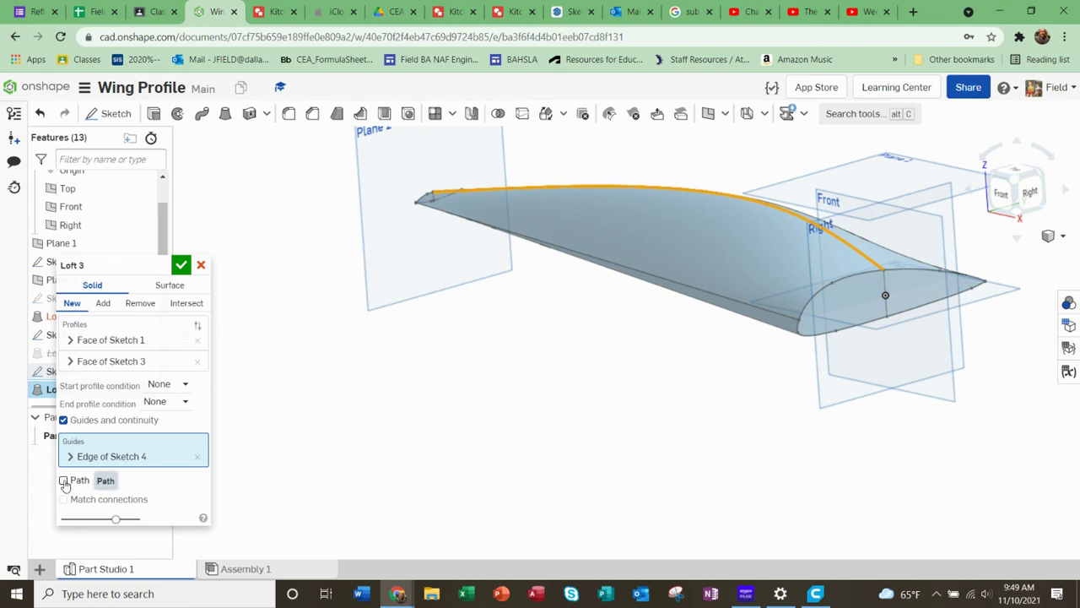
Turn off guides and continuity, use the arched Sketch 4 spline as the loft's path instead, and finish the loft
left_click(63, 481)
left_click(63, 419)
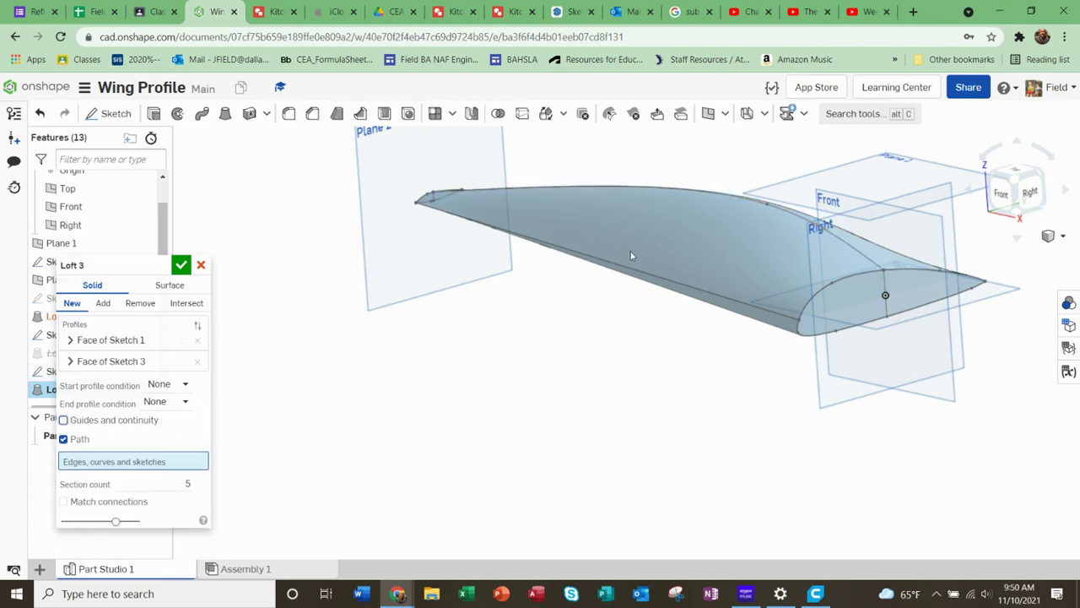
left_click(760, 210)
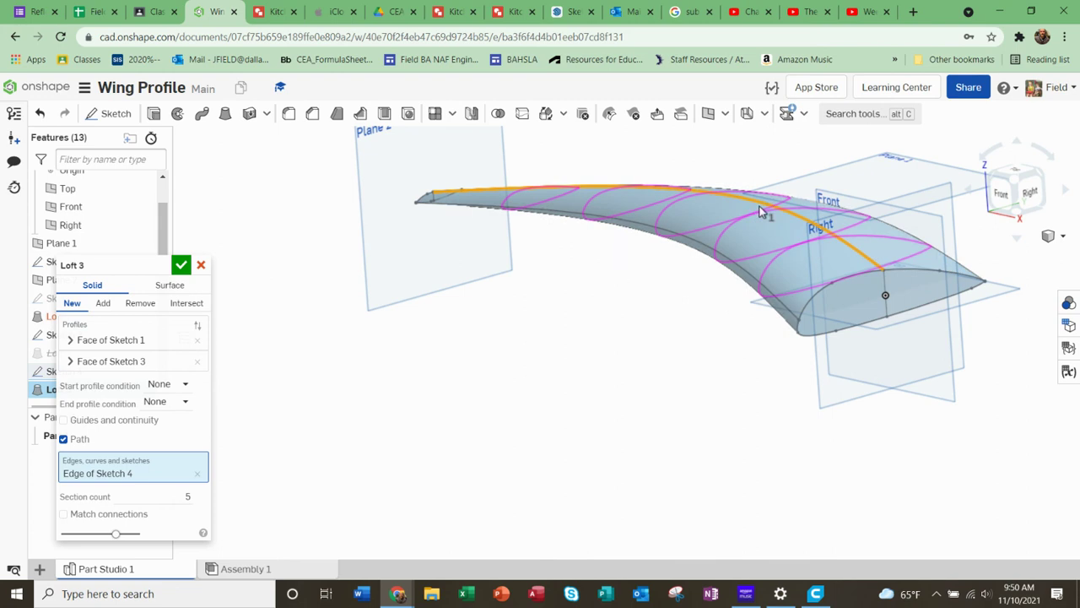
mouse_move(668, 354)
right_mouse_down()
mouse_move(768, 272)
mouse_move(796, 282)
mouse_move(721, 337)
mouse_move(718, 318)
mouse_move(658, 287)
right_mouse_up()
left_click(180, 265)
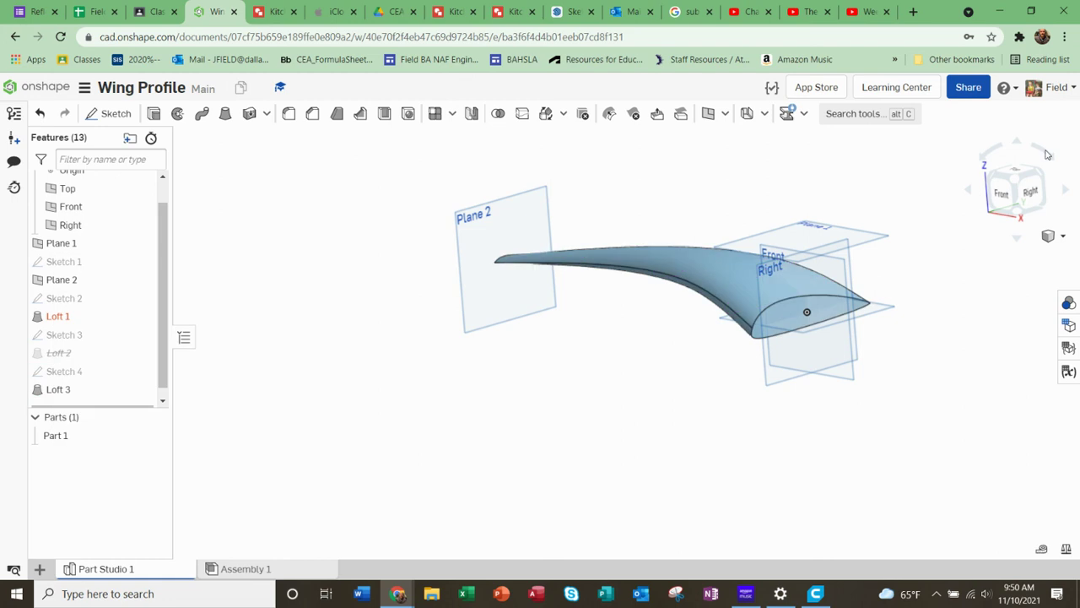